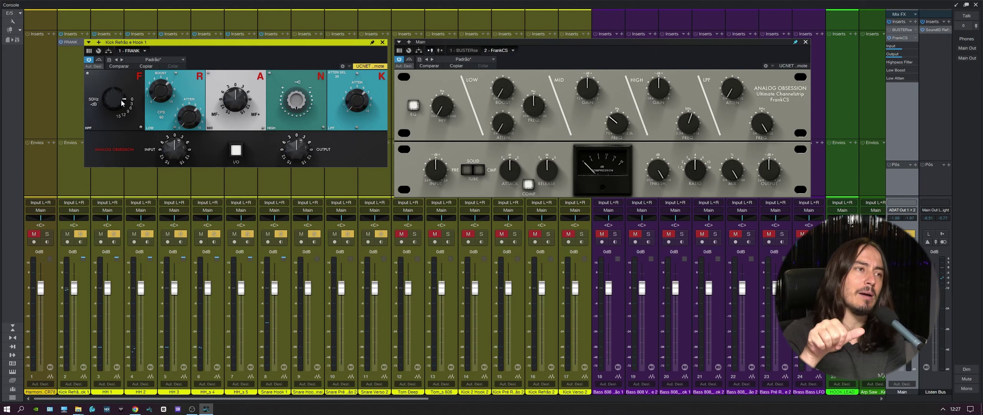
- Examine the high-pass, low, mid, high-shelf and attenuation controls of the FRANK equalizer on the kick channel
mouse_move(123, 102)
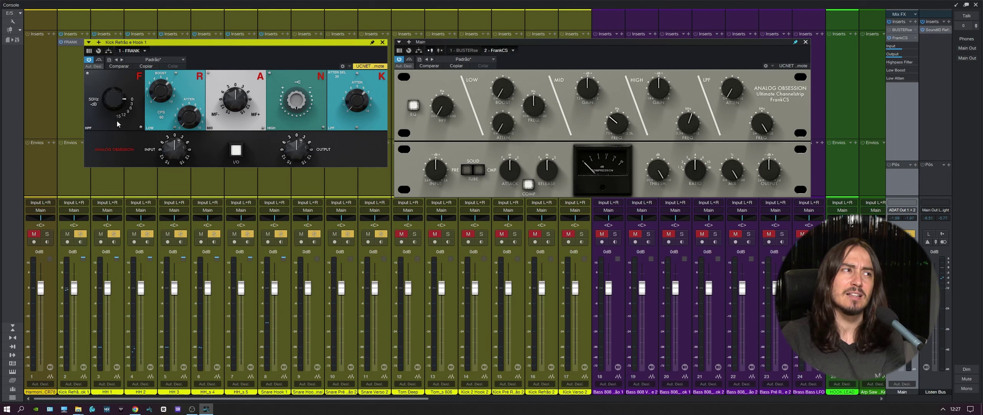
mouse_move(155, 99)
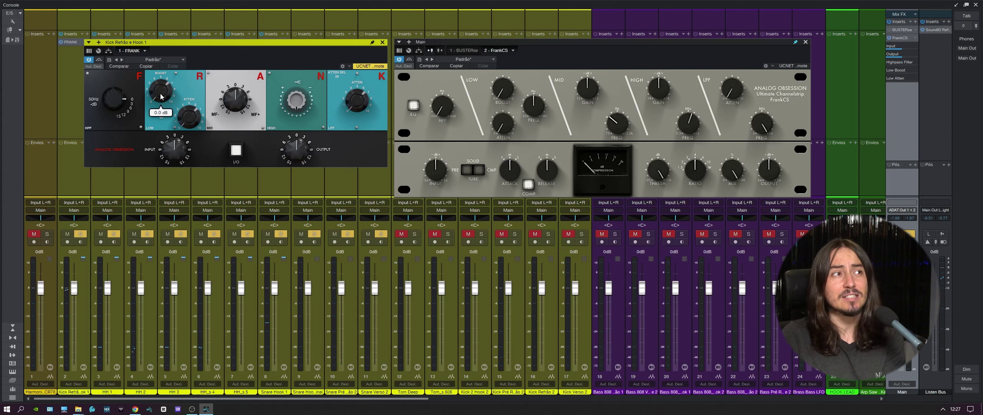
mouse_move(199, 117)
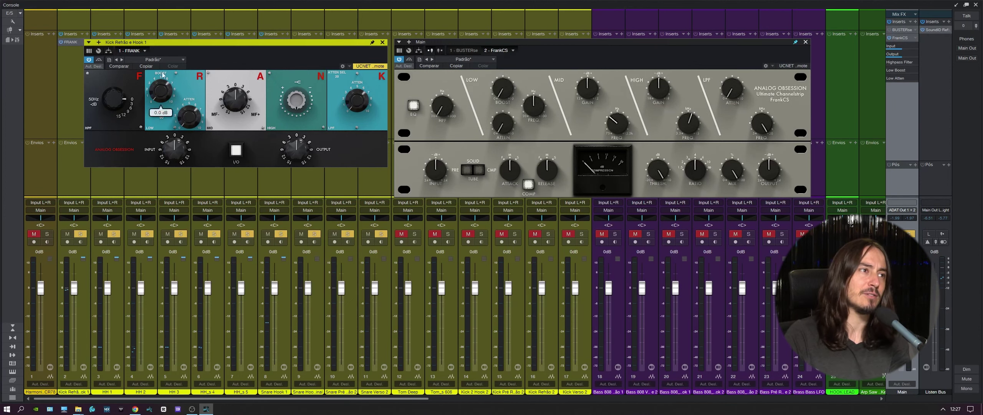
mouse_move(226, 92)
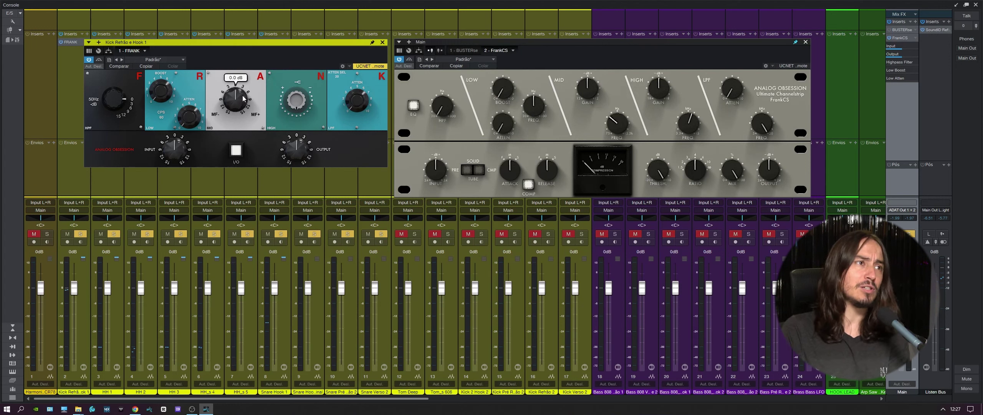
mouse_move(239, 103)
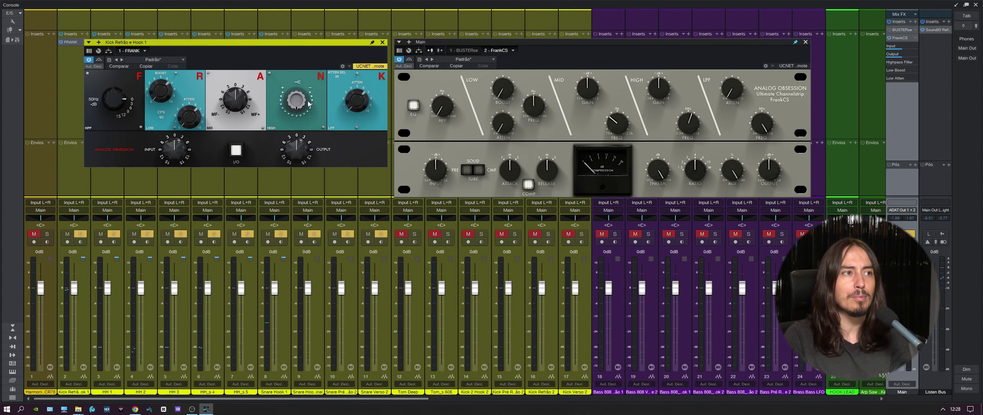
mouse_move(359, 100)
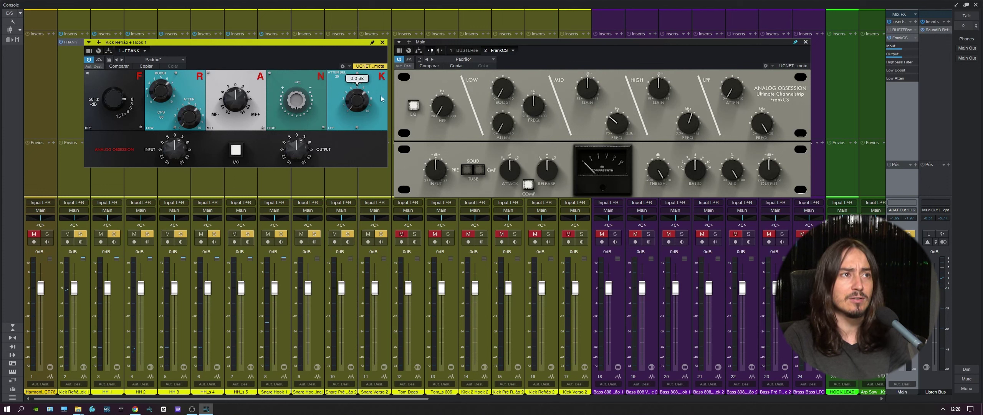
mouse_move(318, 108)
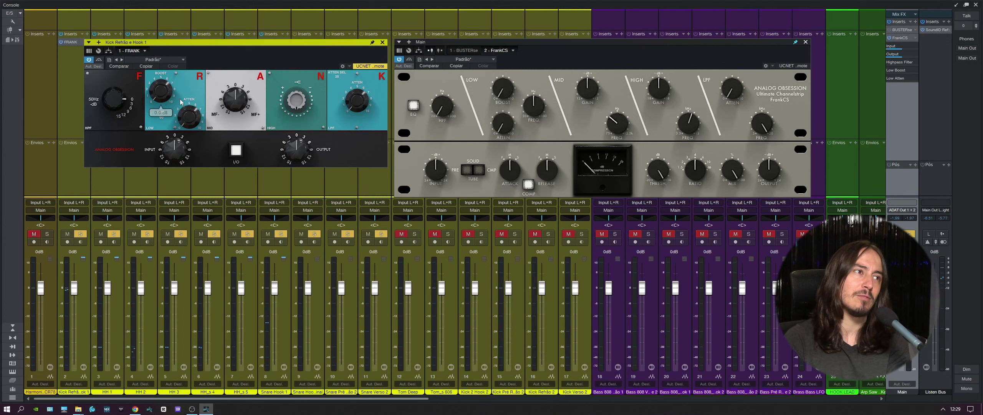
- Switch to Chrome and read the FRANK post's feature list, including the band frequencies, compensated line amp and oversampling entries
mouse_move(135, 409)
click(125, 380)
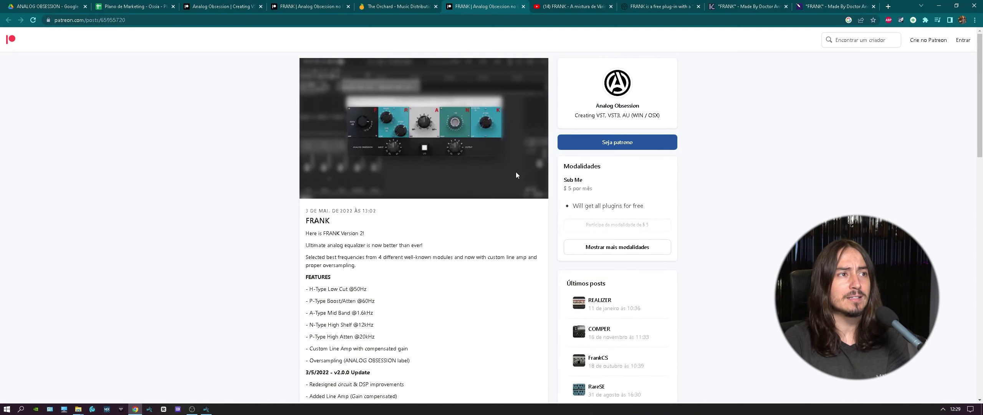
scroll(387, 255, down, 1)
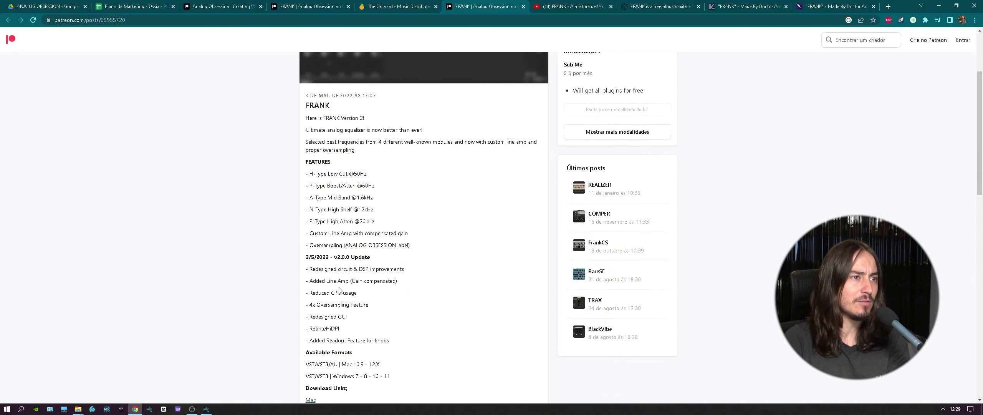
drag(306, 219, 306, 173)
click(386, 223)
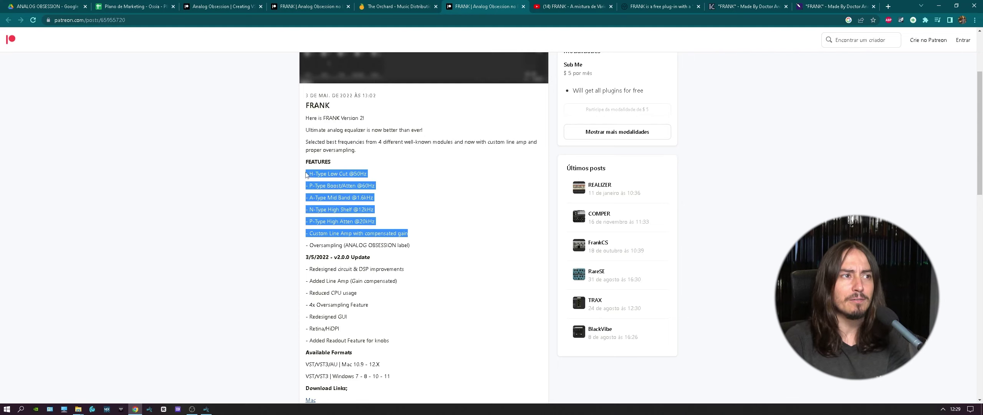
click(370, 175)
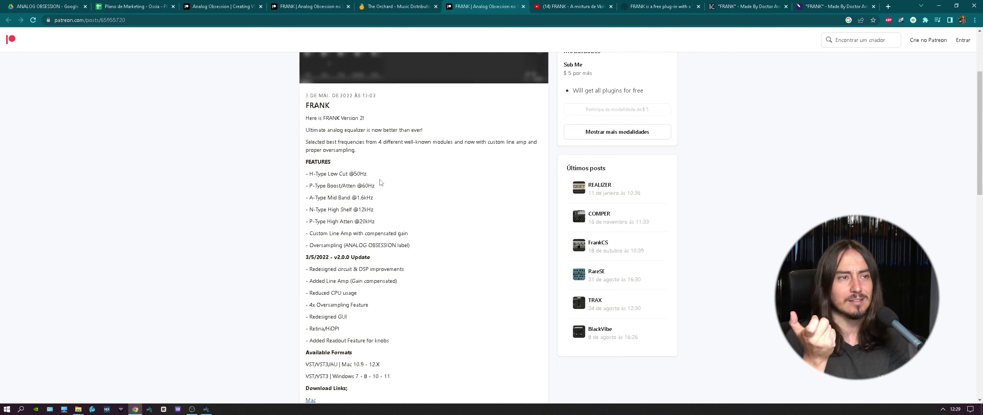
drag(311, 246, 417, 250)
drag(331, 233, 434, 233)
click(433, 231)
- Switch back to Studio One and toggle FRANK's oversampling with its ANALOG OBSESSION label
key(alt+Tab)
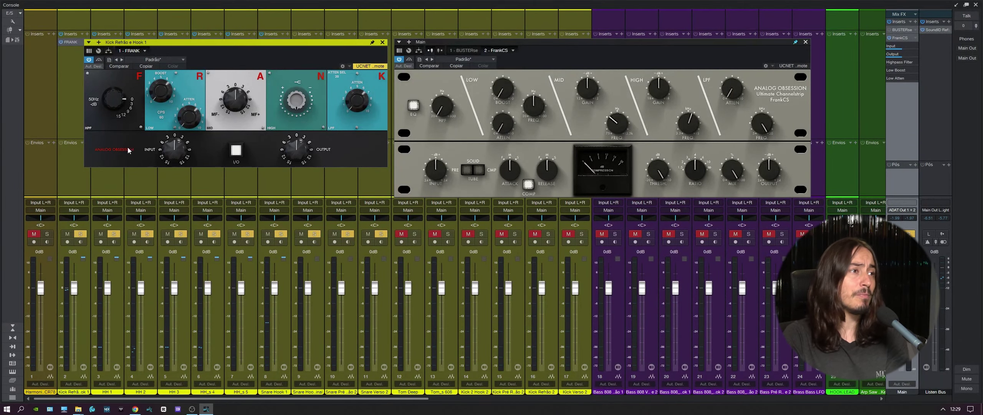
click(112, 150)
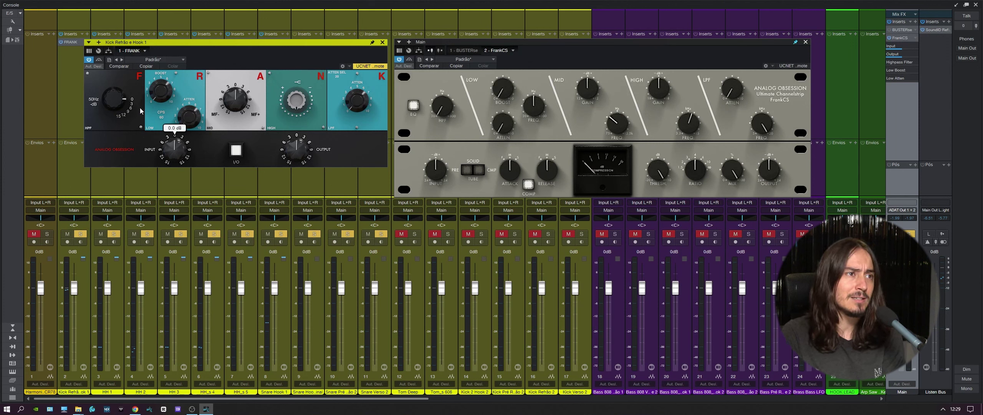
- Switch to Chrome and check the N-Type High Shelf and P-Type High Atten frequencies in FRANK's feature list
click(136, 409)
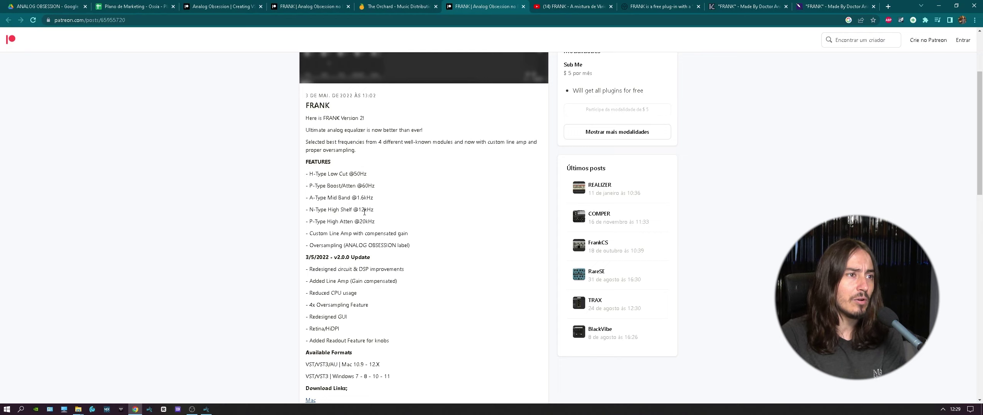
drag(374, 209, 357, 221)
click(363, 222)
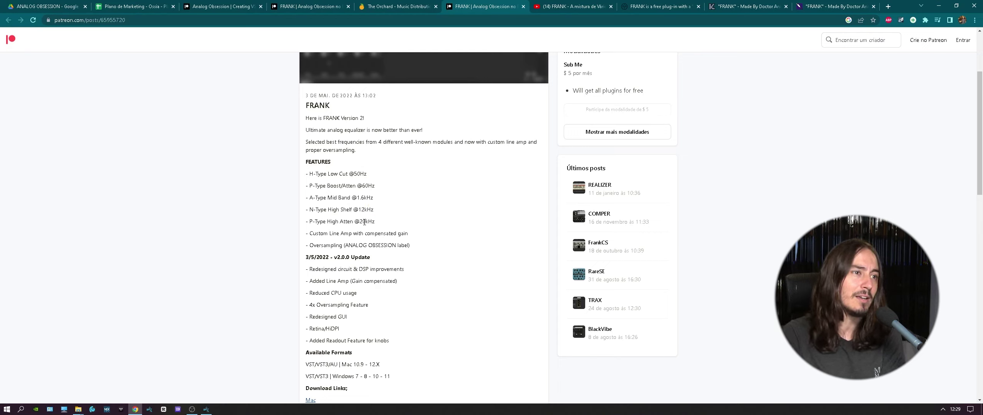
- Return to Studio One and inspect FRANK's high, mid and attenuation knobs on the kick channel
click(207, 410)
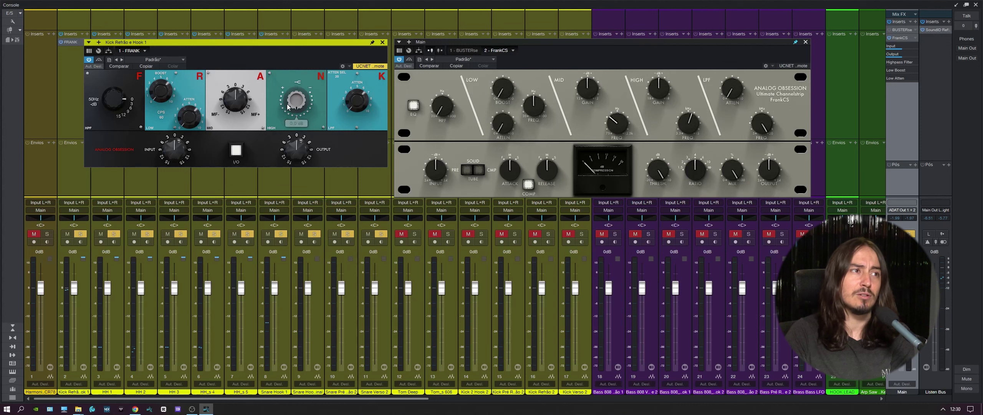
mouse_move(237, 107)
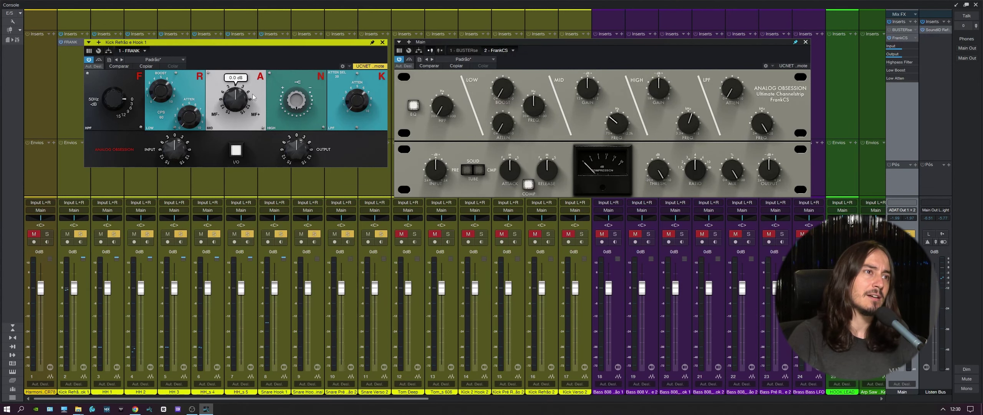
mouse_move(351, 94)
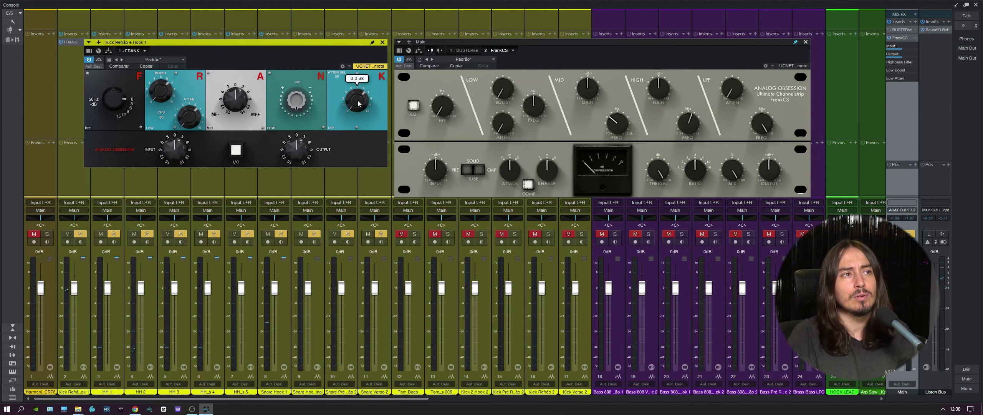
mouse_move(270, 107)
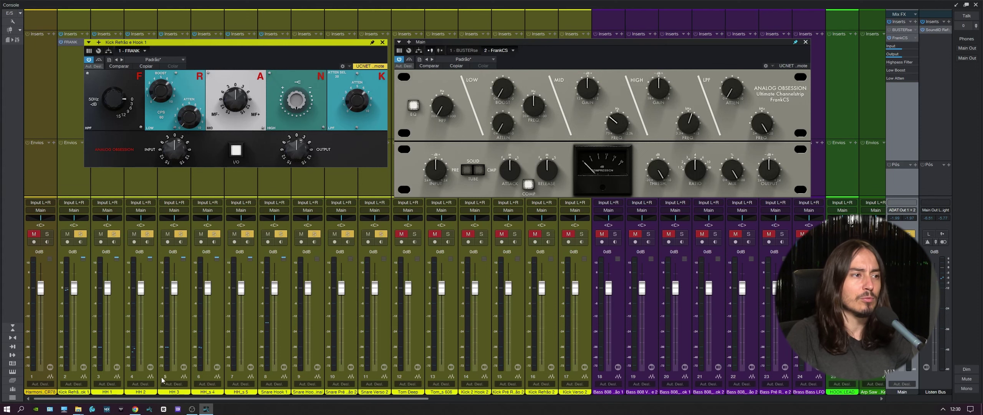
- Switch to Chrome and compare the 12 kHz, 20 kHz and 1.6 kHz band frequencies in FRANK's feature list
click(135, 408)
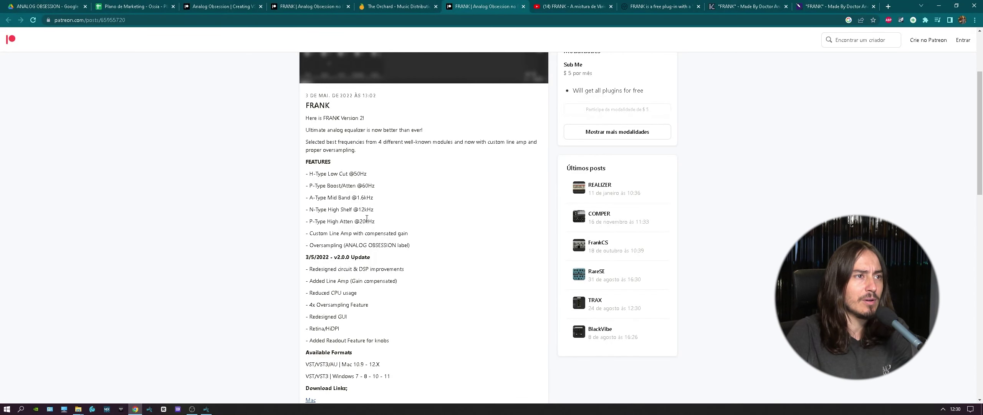
drag(360, 210, 375, 222)
click(378, 226)
click(377, 222)
click(376, 222)
click(376, 222)
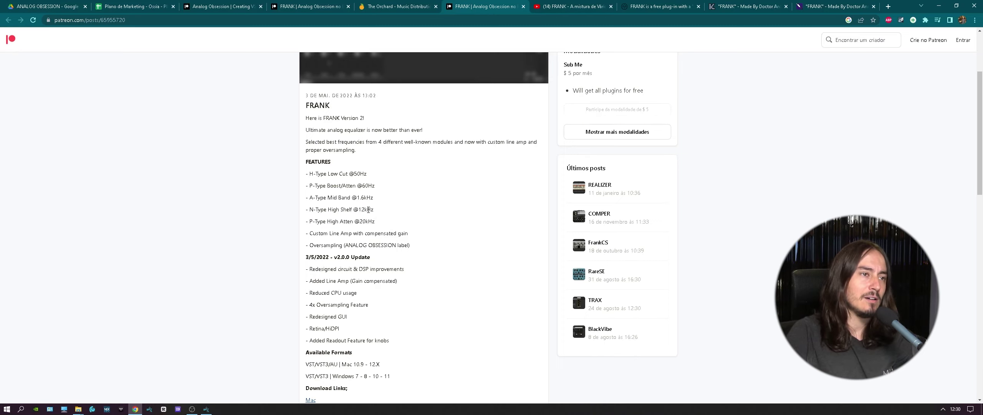
drag(357, 198, 381, 199)
click(380, 204)
click(382, 202)
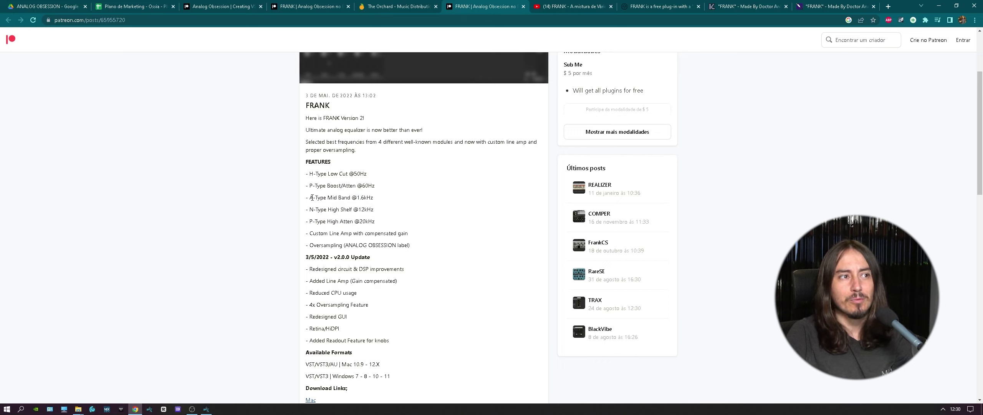
drag(359, 198, 380, 198)
click(378, 198)
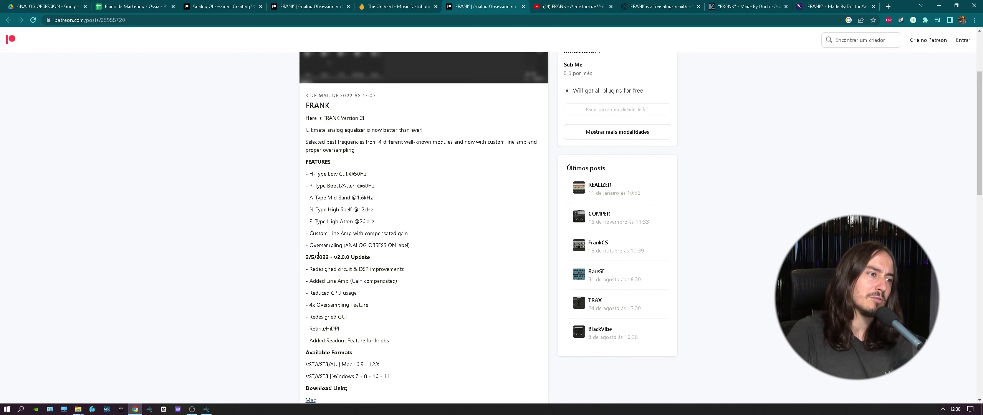
- Return to Studio One, close the FrankCS window on Main, and move the kick's FRANK window clear of the neighbouring channels' inserts
click(207, 410)
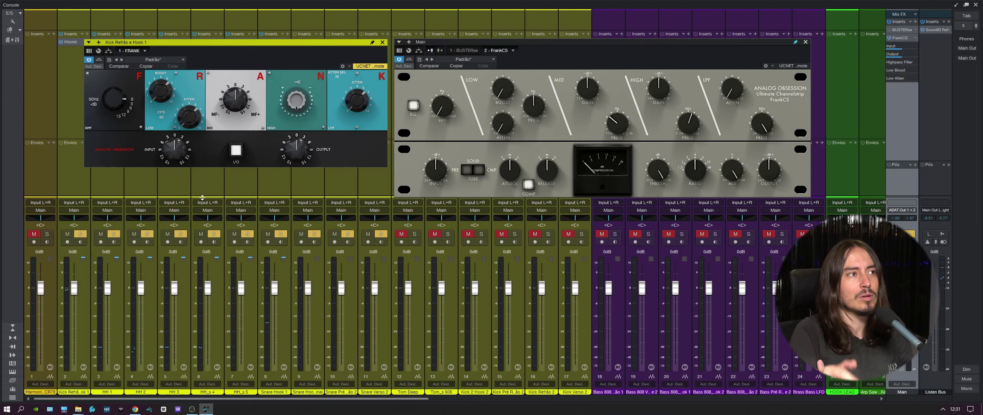
click(806, 42)
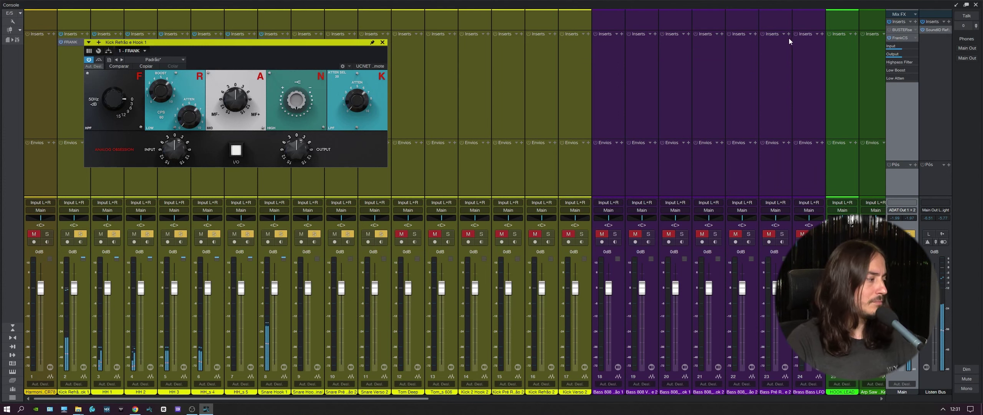
drag(307, 42, 365, 28)
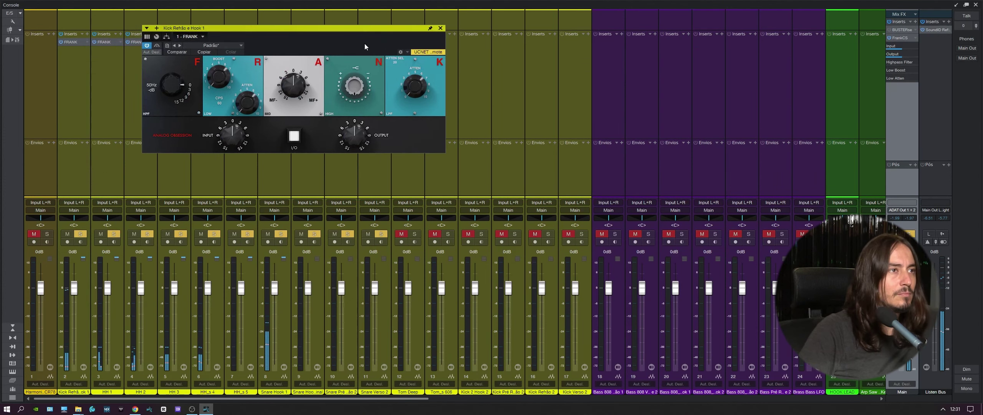
- Set FRANK's high-pass filter on the kick to -12 dB at 50 Hz
mouse_move(229, 82)
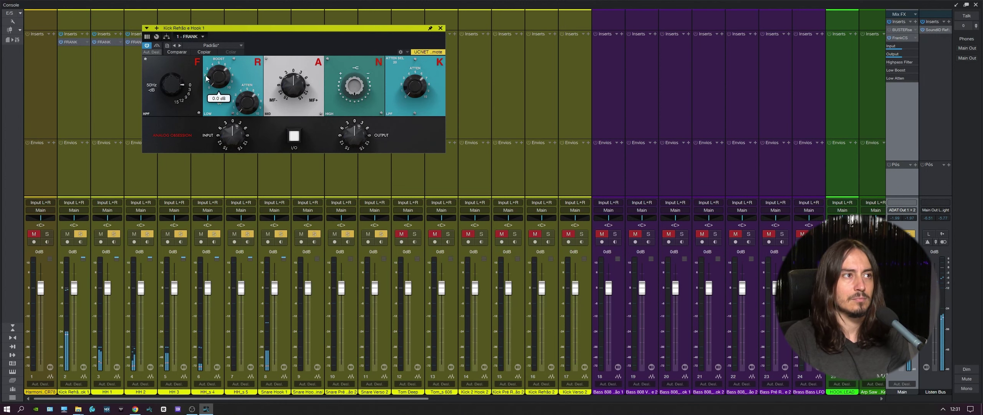
drag(172, 81, 194, 22)
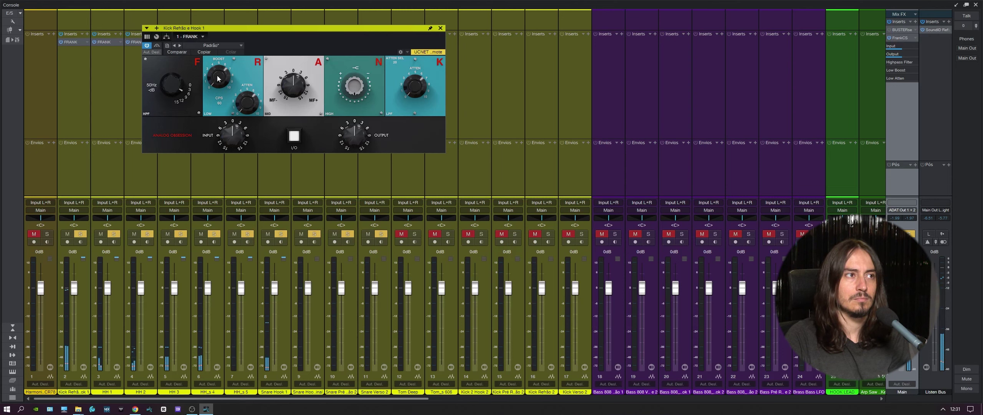
drag(175, 82, 182, 57)
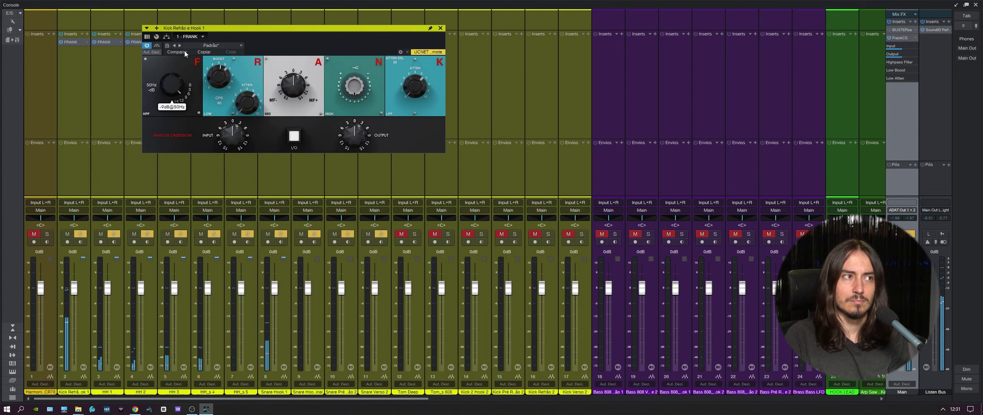
drag(184, 46, 192, 31)
drag(220, 81, 216, 77)
mouse_move(184, 90)
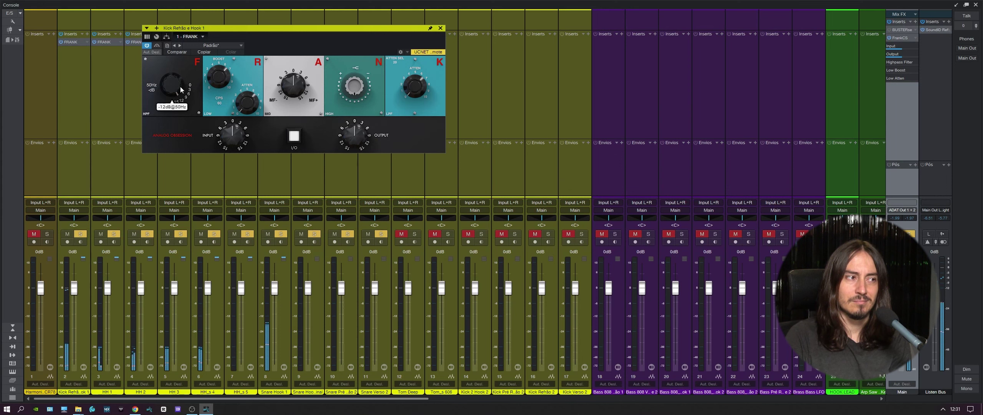
- Adjust FRANK's low boost on the kick and raise its mid band gain
mouse_move(212, 78)
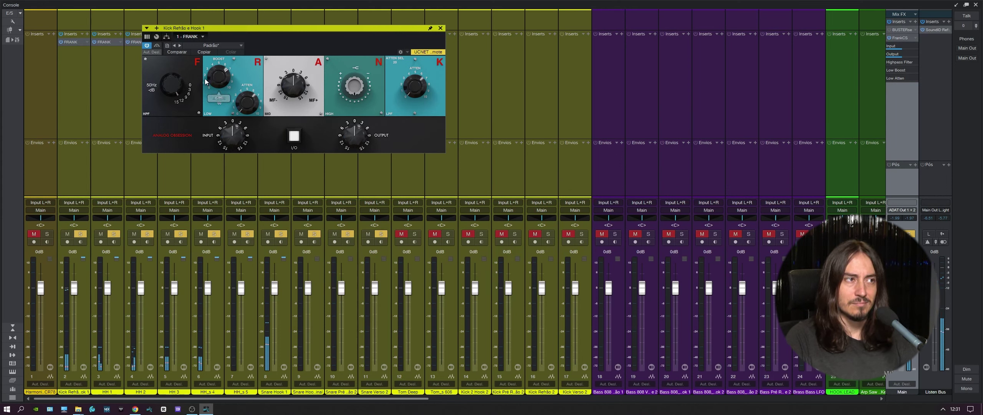
drag(211, 82, 208, 81)
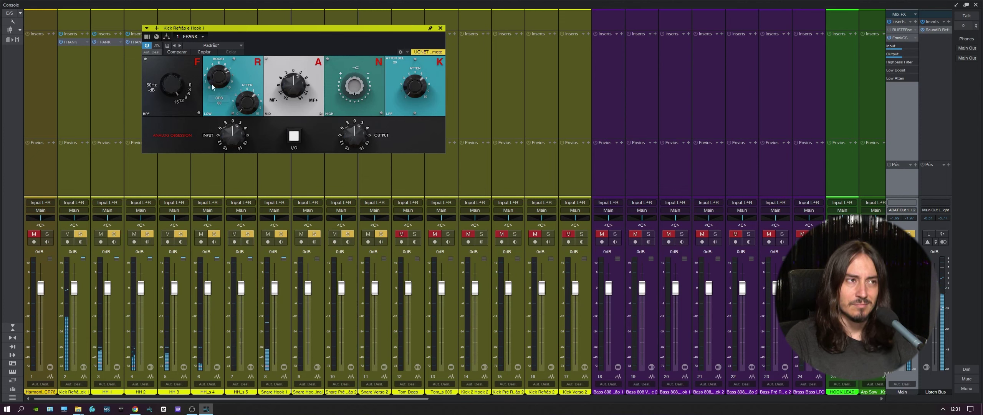
mouse_move(247, 146)
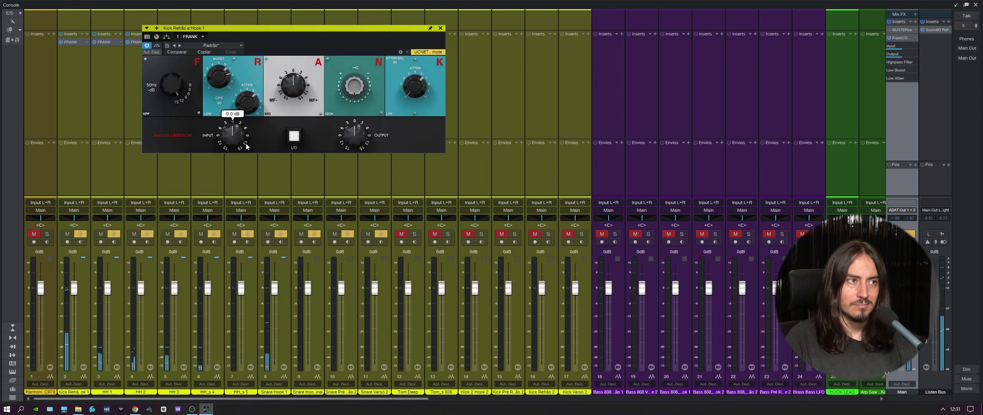
drag(292, 87, 296, 55)
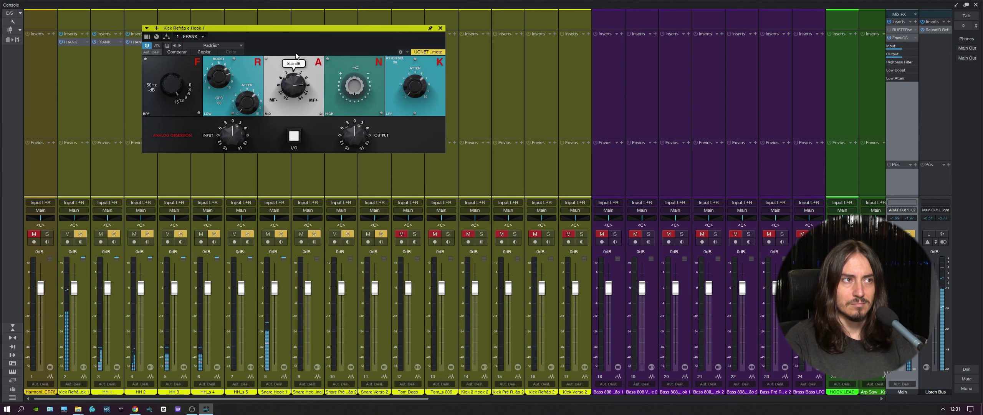
drag(295, 53, 295, 53)
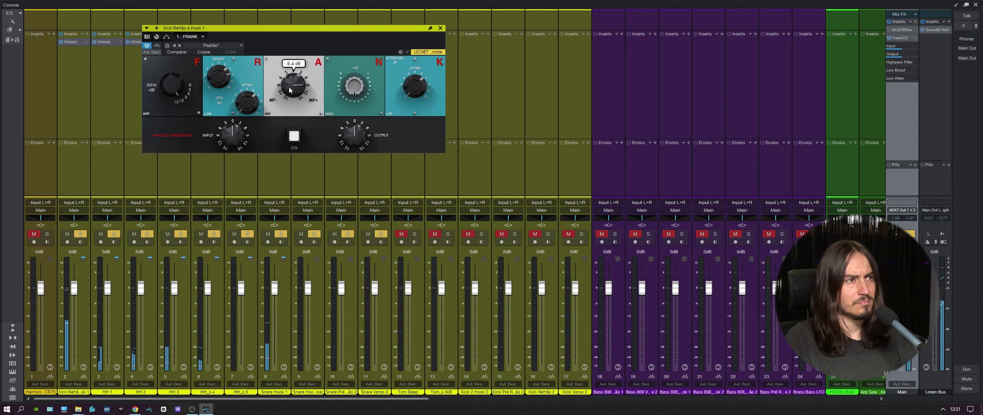
- Fine-tune the mid band gain in the kick's FRANK and move the plug-in window clear of the hi-hat inserts
mouse_move(251, 104)
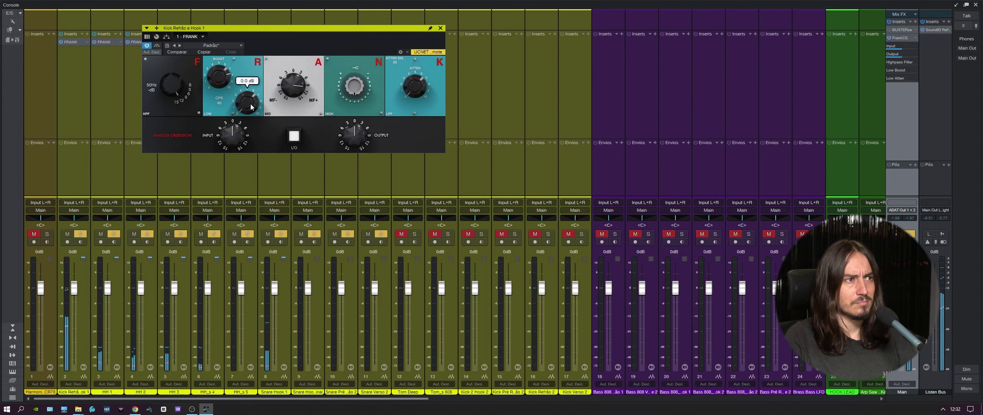
drag(288, 88, 291, 75)
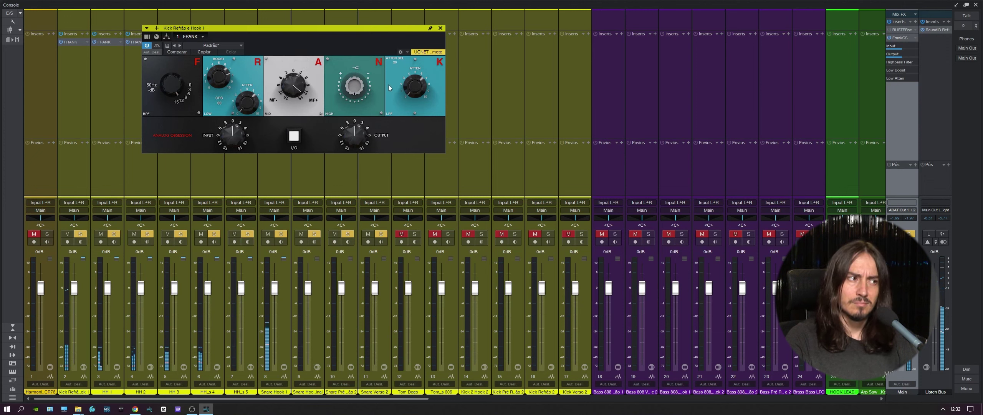
drag(292, 83, 292, 86)
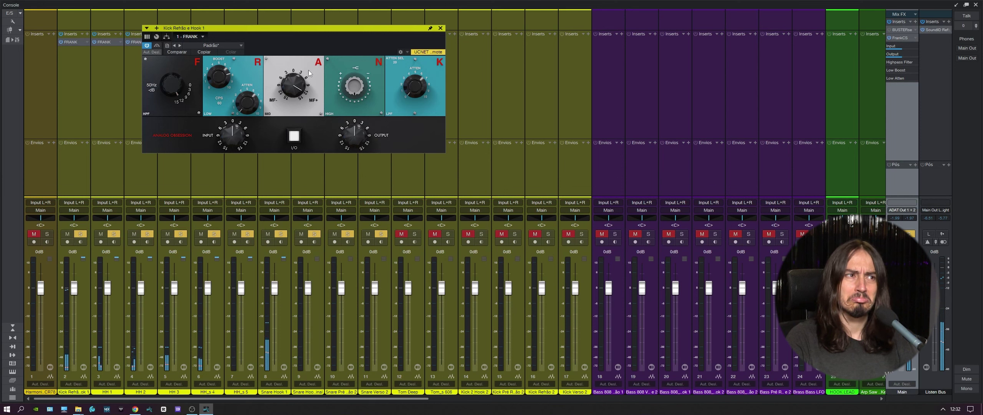
drag(242, 44, 389, 38)
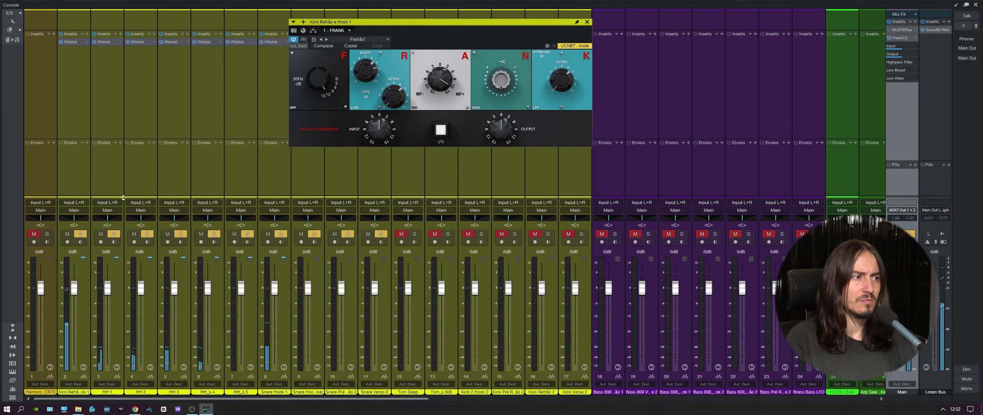
- Solo the HH 1 channel, reset the high band gain in the kick's FRANK and close that plug-in window
ctrl+click(113, 234)
mouse_move(507, 82)
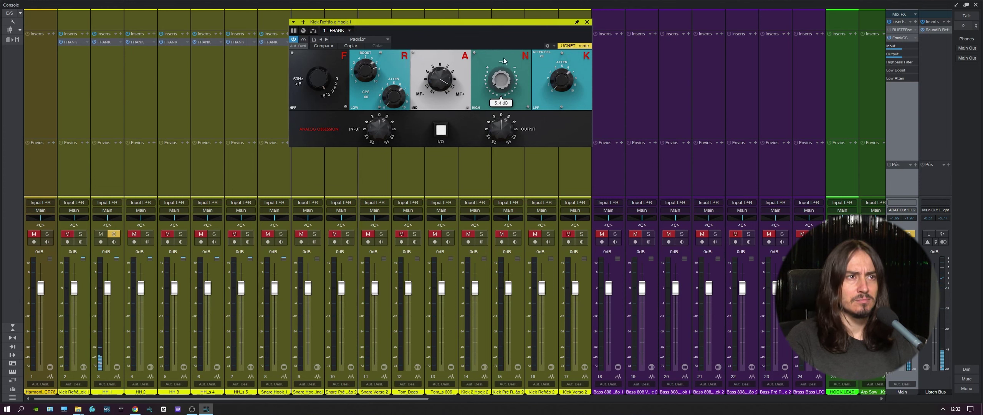
click(104, 40)
click(79, 41)
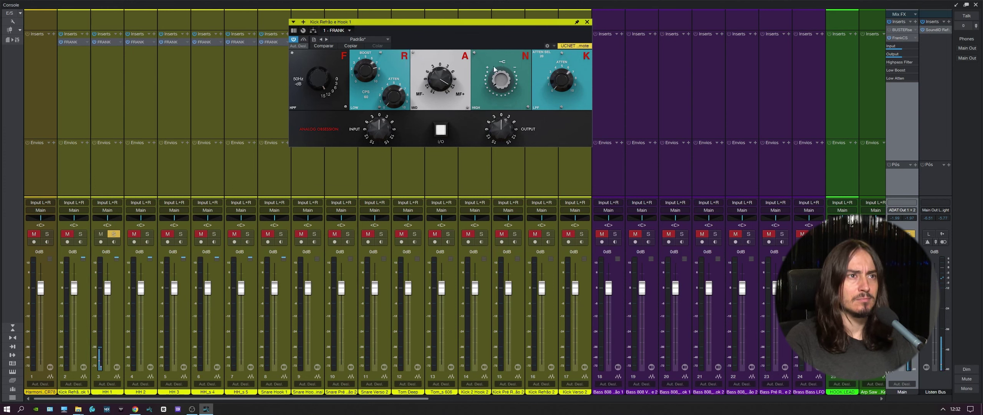
drag(501, 79, 514, 103)
double_click(503, 82)
click(586, 22)
- In HH 1's FRANK, boost the high band and cut the mid band by about 1 dB
click(109, 43)
mouse_move(554, 87)
drag(501, 82, 502, 58)
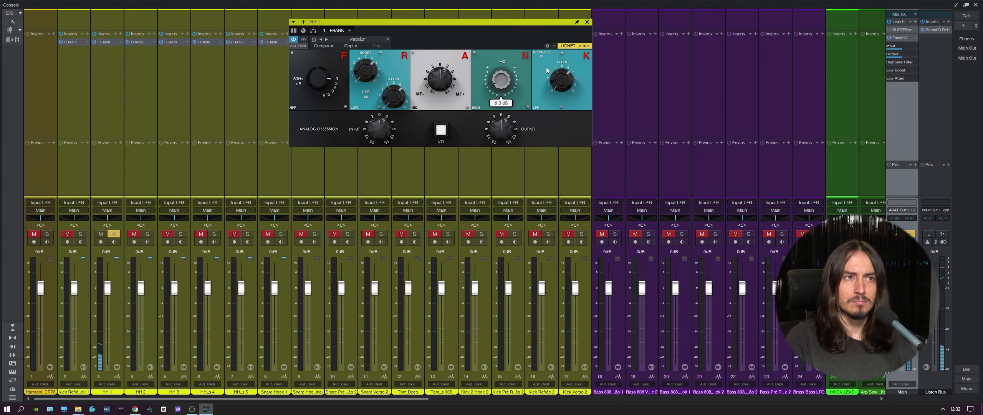
drag(501, 81, 501, 84)
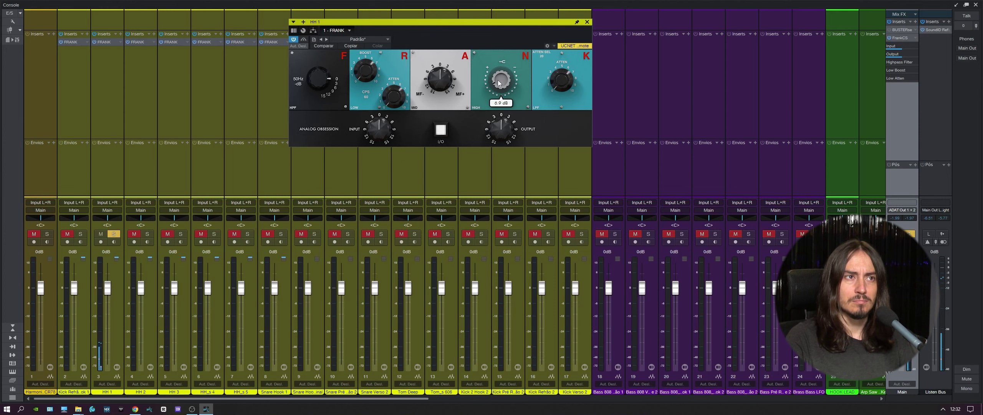
drag(437, 79, 436, 83)
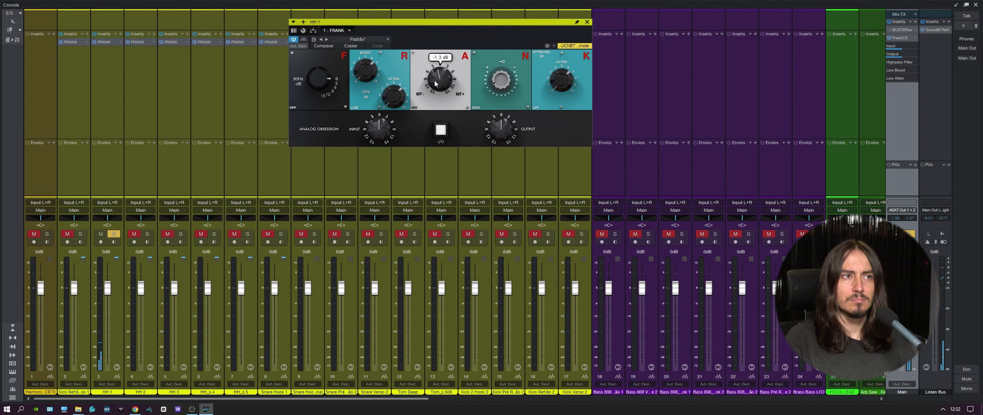
mouse_move(490, 83)
drag(494, 76, 494, 74)
- Raise the input gain in HH 1's FRANK and turn on its oversampling
drag(384, 119, 376, 115)
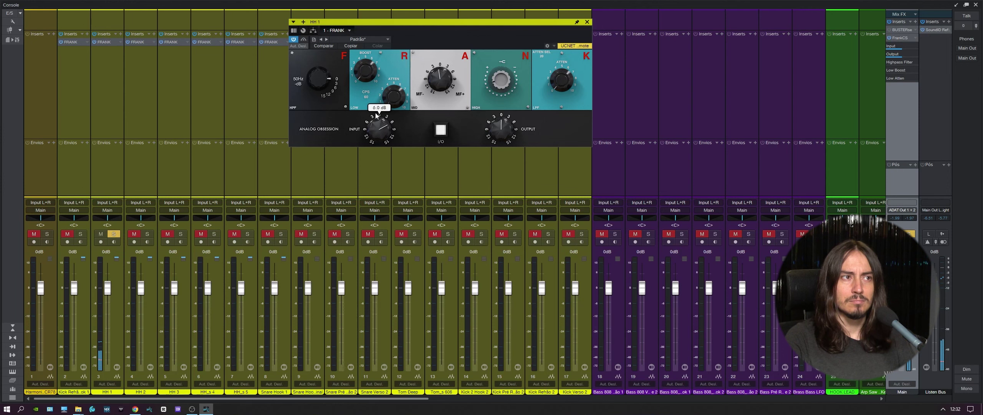
drag(314, 131, 404, 66)
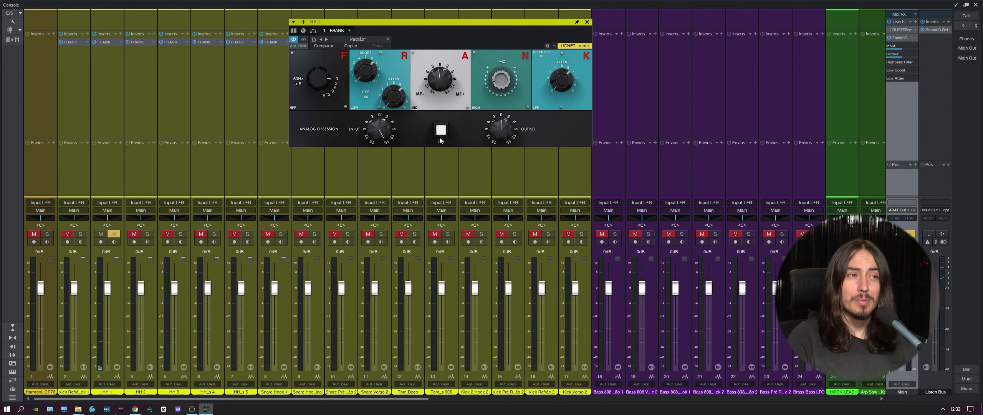
click(322, 129)
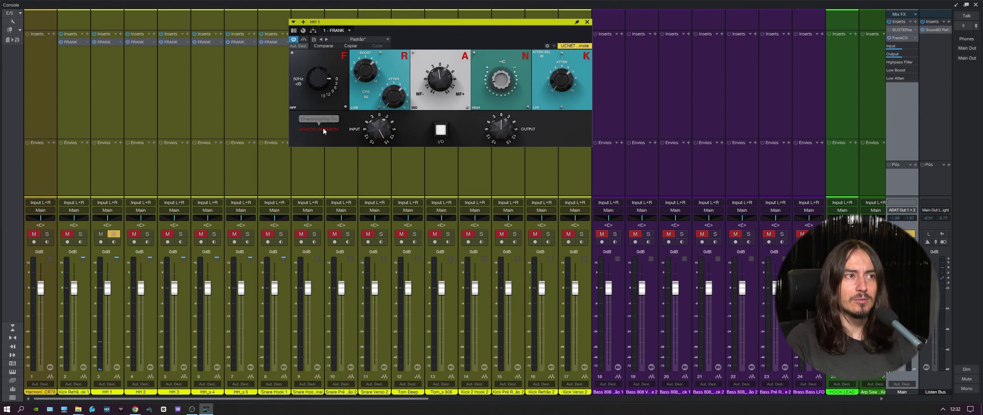
- Solo the kick, the remaining hi-hats and Snare Hook 1, and place the Snare Hook 1 channel right after the kick
click(81, 233)
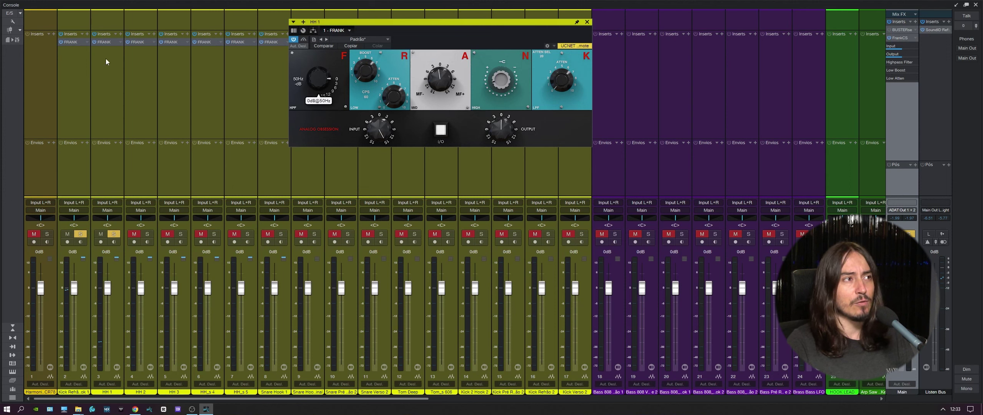
drag(147, 234, 368, 230)
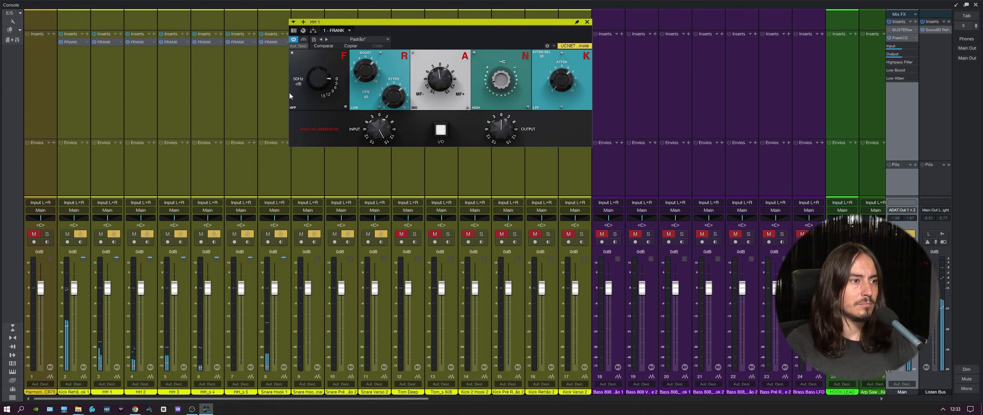
click(274, 172)
drag(273, 168, 89, 184)
- In Snare Hook 1's FRANK, raise the mid band gain and set the high-pass filter to -9 dB
double_click(110, 42)
mouse_move(441, 71)
mouse_down()
mouse_move(440, 47)
mouse_move(437, 83)
mouse_up()
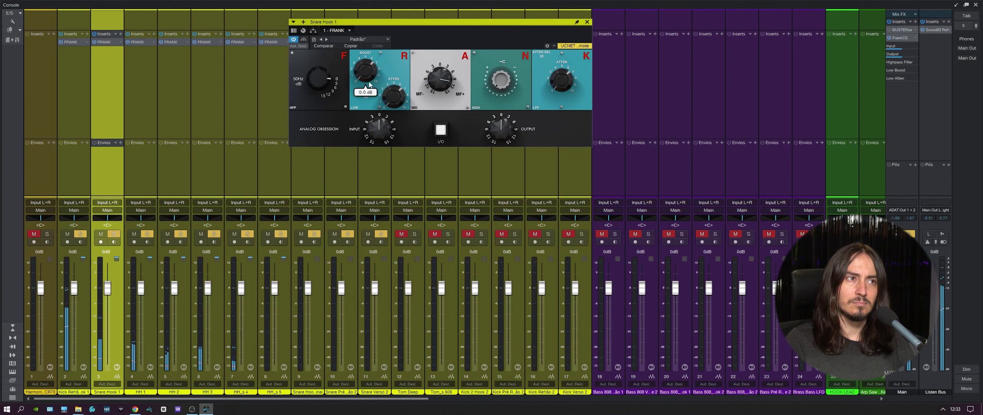
drag(320, 78, 384, 5)
drag(326, 71, 338, 31)
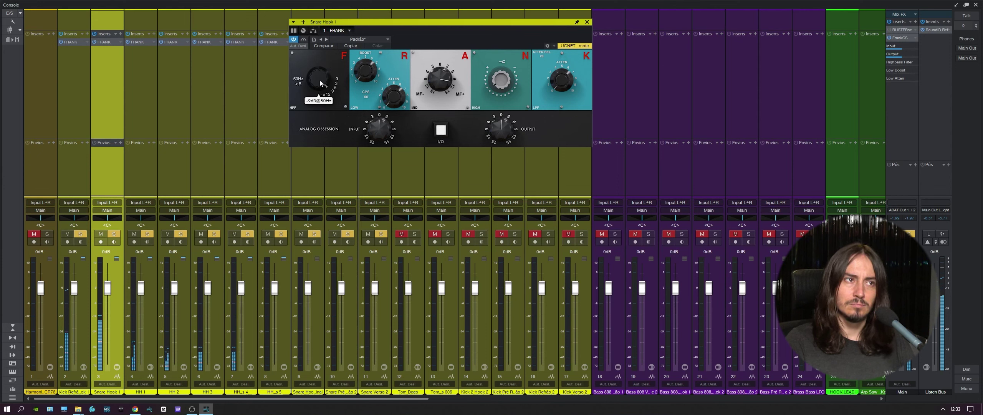
- Boost the high band in Snare Hook 1's FRANK and raise its mid band to about 11 dB
mouse_move(494, 81)
drag(494, 81, 496, 76)
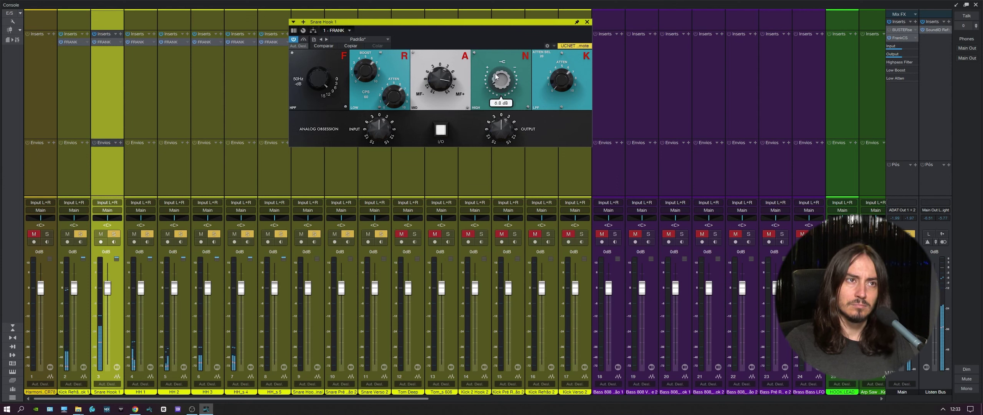
mouse_move(457, 78)
drag(459, 85, 447, 76)
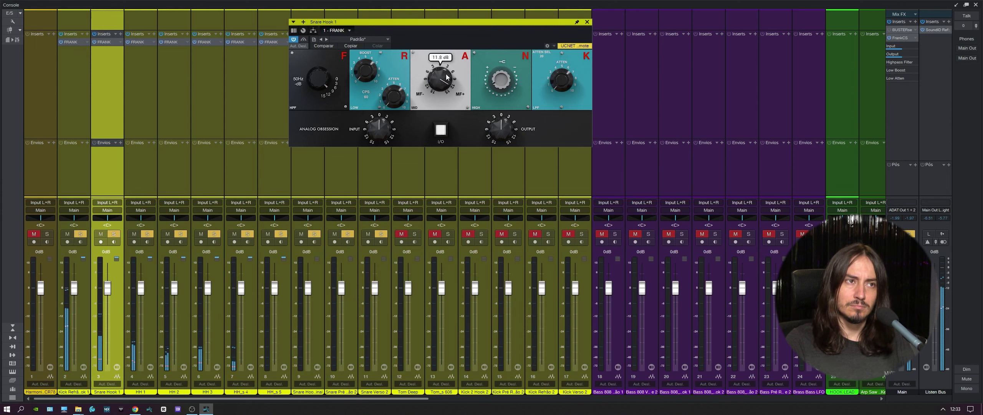
drag(424, 81, 440, 83)
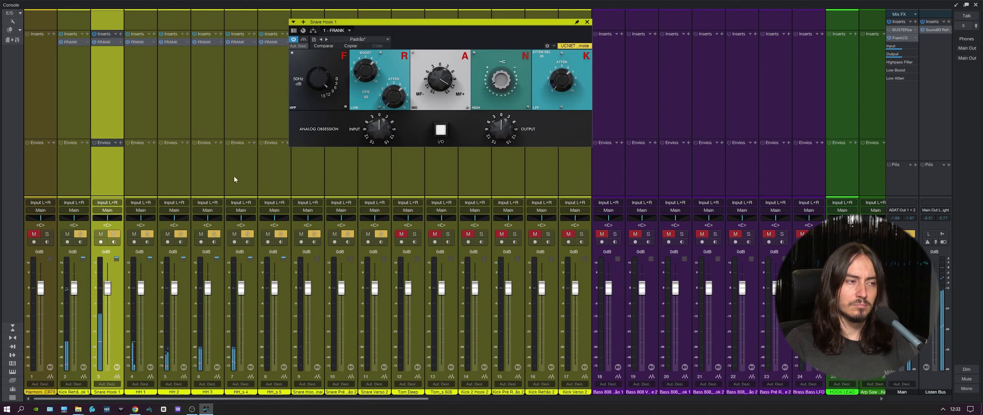
- Replace the FRANK insert on HH 2 with a copy of HH 1's FRANK, undoing the first copy that left both inserts
click(166, 169)
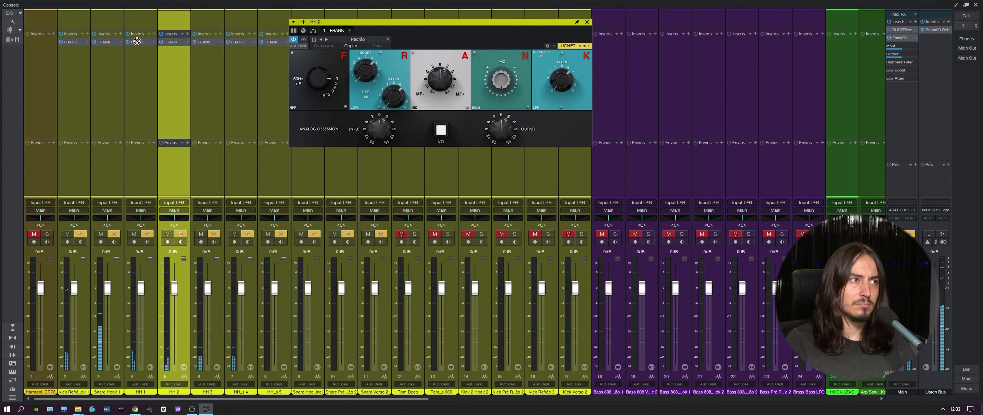
drag(164, 40, 165, 42)
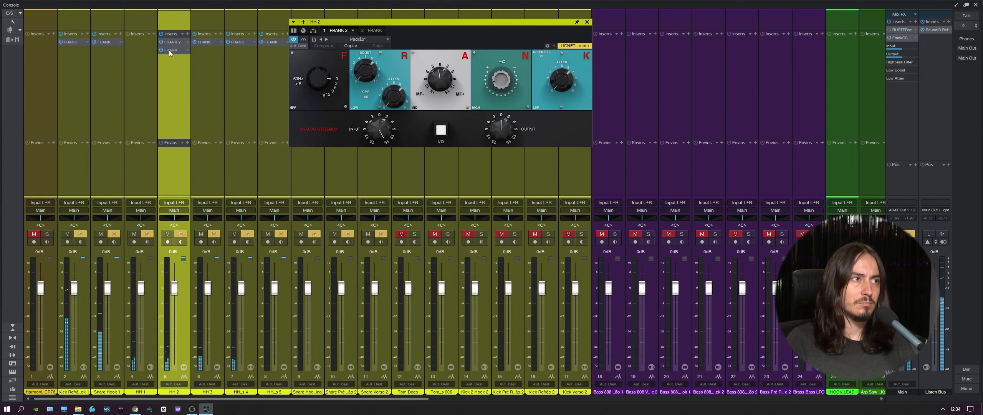
key(ctrl+z)
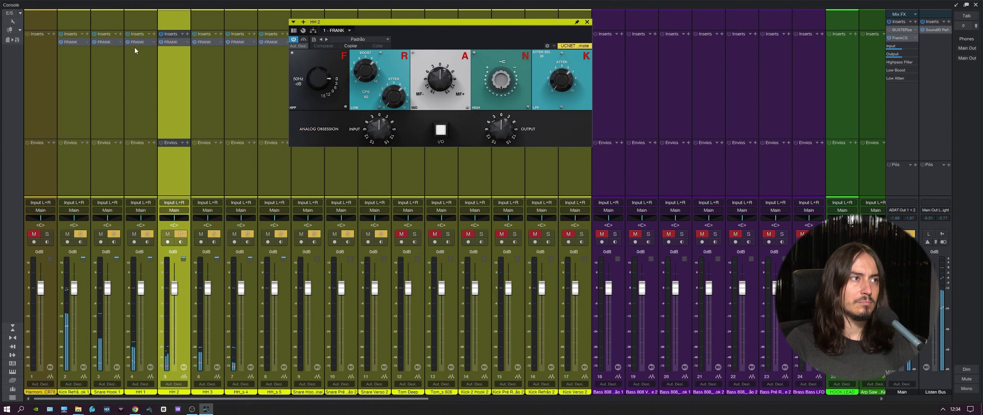
drag(137, 42, 172, 43)
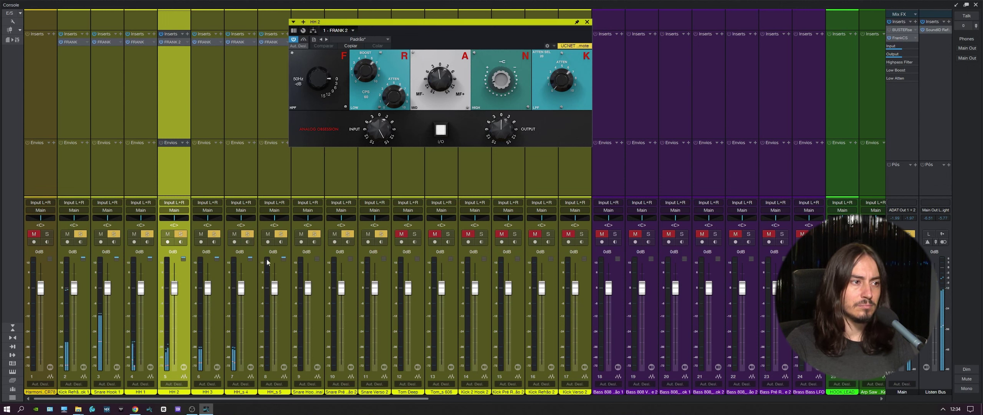
- Solo HH_s 4 and, in its FRANK, cut the mid band and boost the high band to about 13.4 dB
alt+click(250, 234)
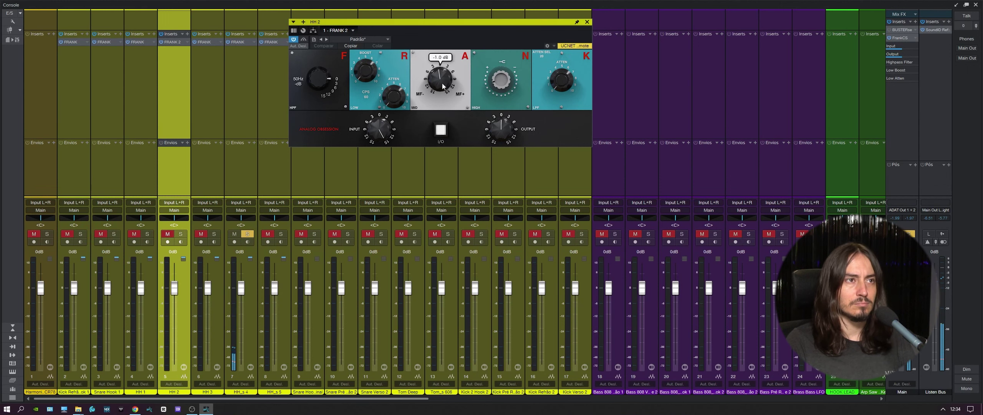
click(240, 42)
drag(440, 78, 439, 113)
drag(501, 82, 500, 56)
drag(503, 88, 502, 80)
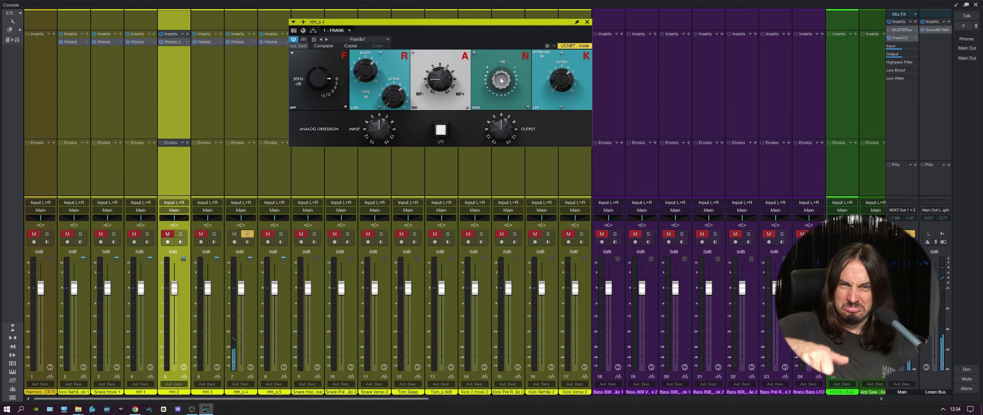
mouse_move(499, 80)
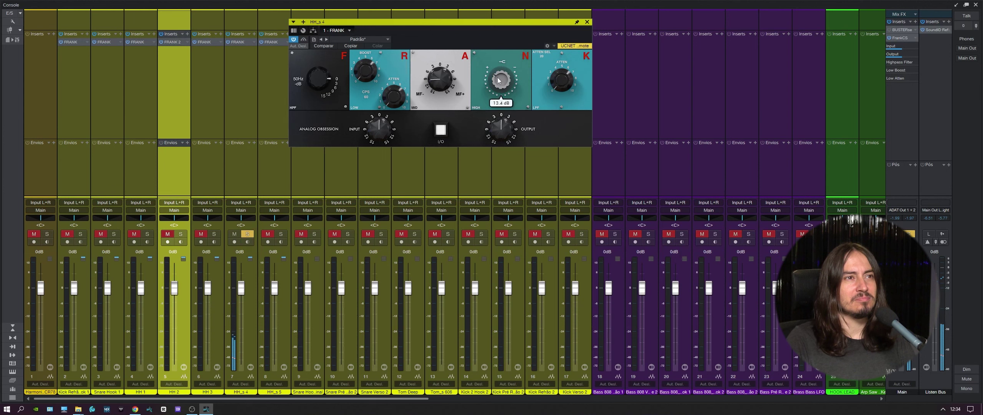
- Solo the kick, Snare Hook 1, the other hi-hat channels and the final snare hook channel alongside HH_s 4
click(201, 234)
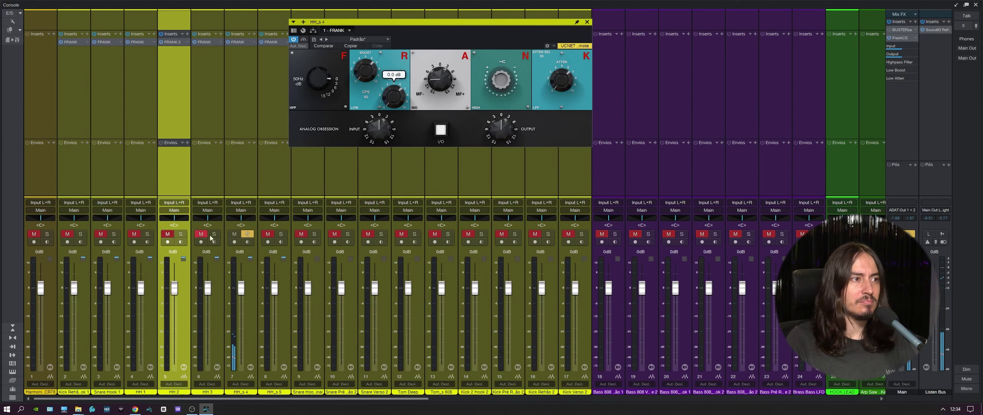
click(214, 234)
drag(181, 234, 79, 235)
click(280, 234)
click(315, 235)
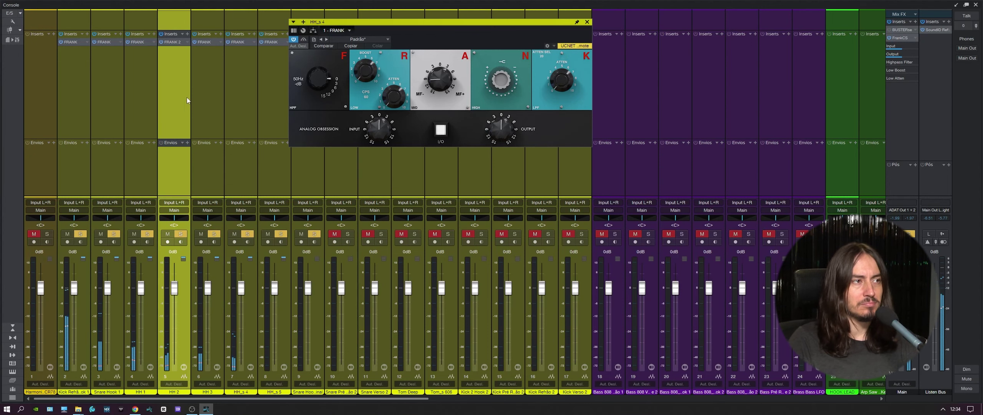
- Select all channels from the kick through HH_s 5 together
click(81, 109)
shift+click(266, 102)
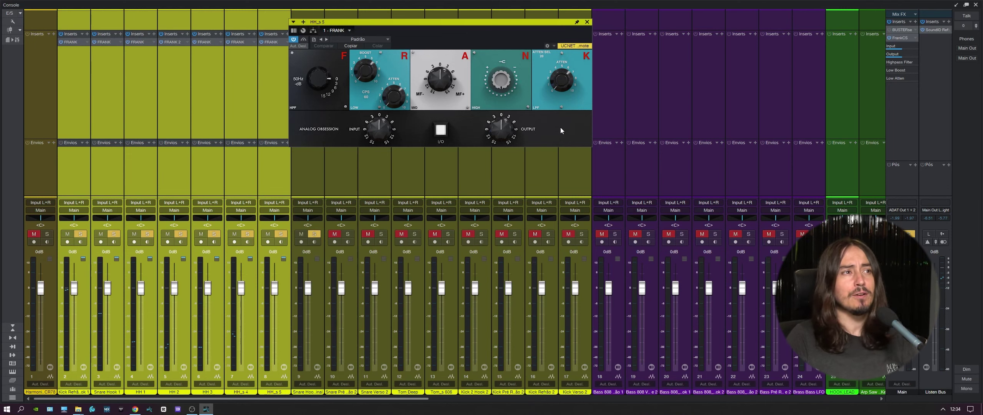
mouse_move(495, 97)
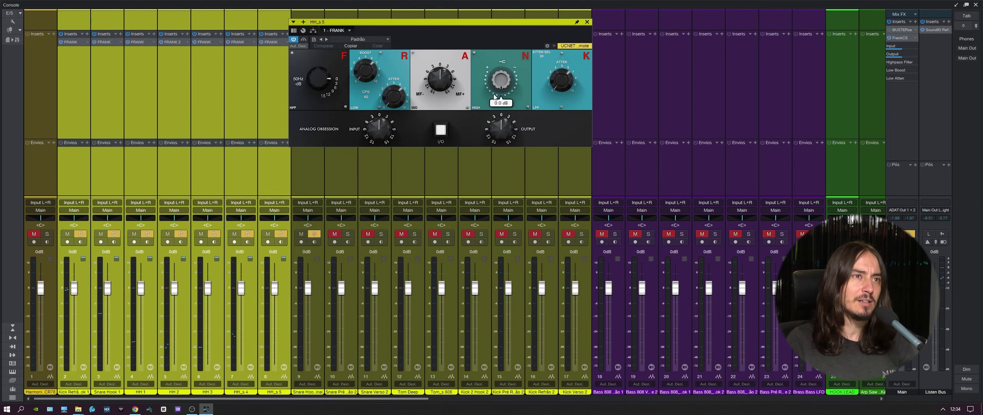
- Turn on oversampling in the FRANK instances on Snare Hook 1, HH 3, HH_s 4 and HH_s 5
click(101, 43)
click(311, 132)
click(74, 42)
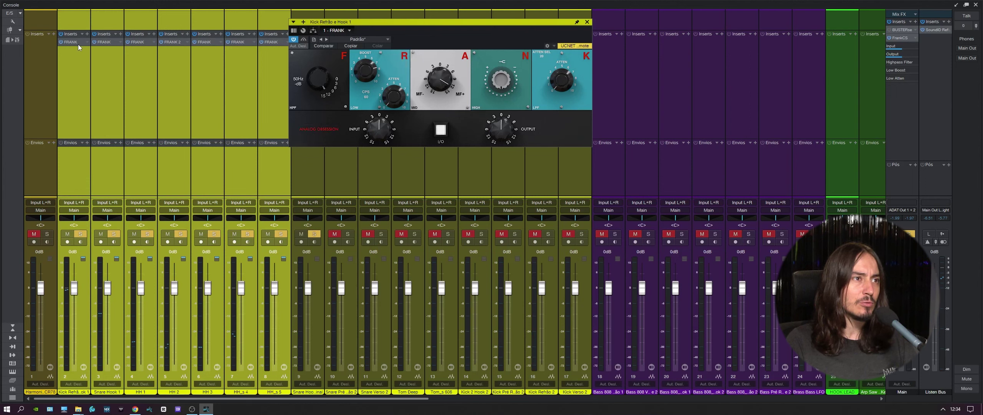
click(180, 45)
click(215, 43)
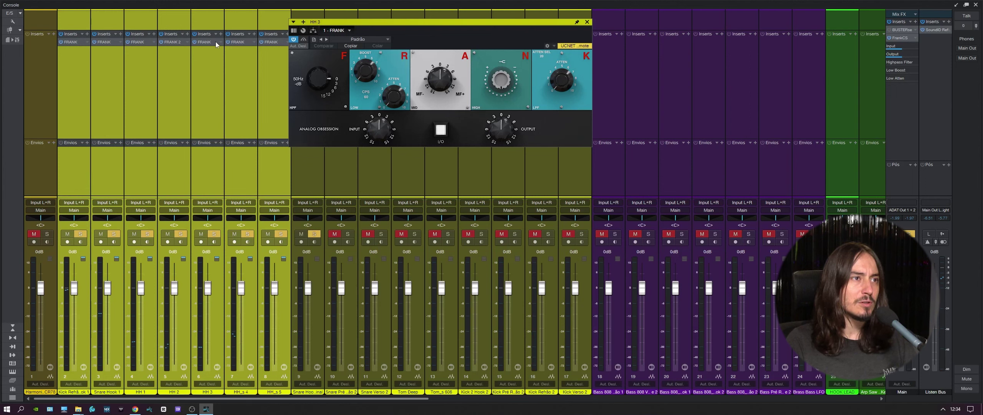
click(325, 132)
click(250, 42)
click(318, 130)
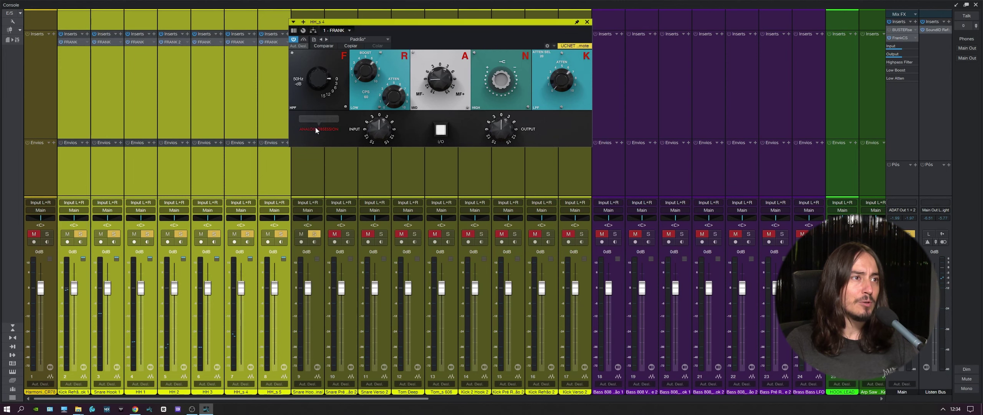
click(273, 43)
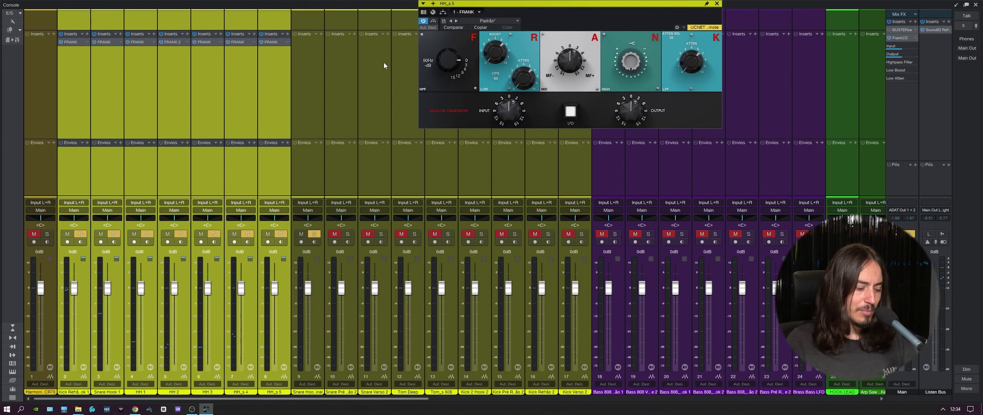
- Hide the console and open the performance monitor to examine the CPU load of the FRANK inserts
key(F3)
click(228, 392)
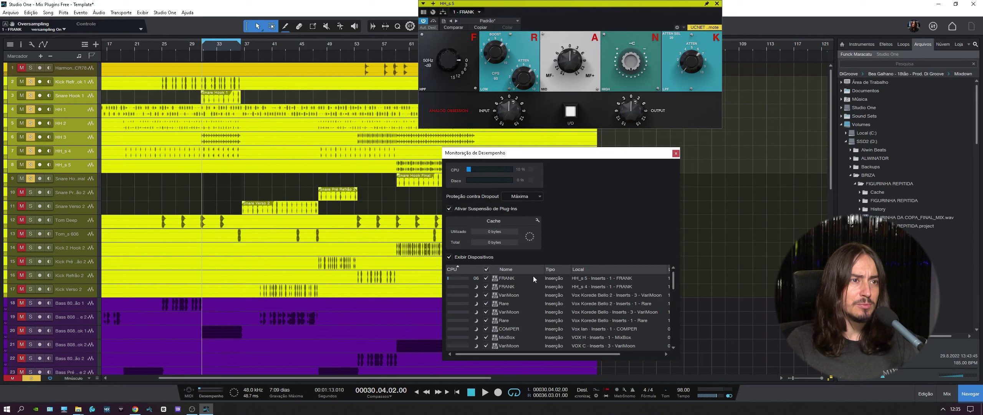
- Play the drums to examine the CPU load of the FRANK inserts, bring back the console and close the performance monitor
key(space)
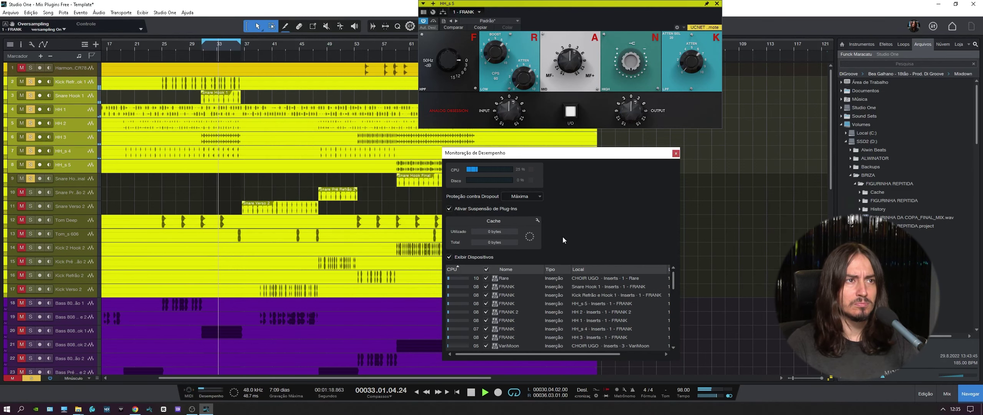
key(F3)
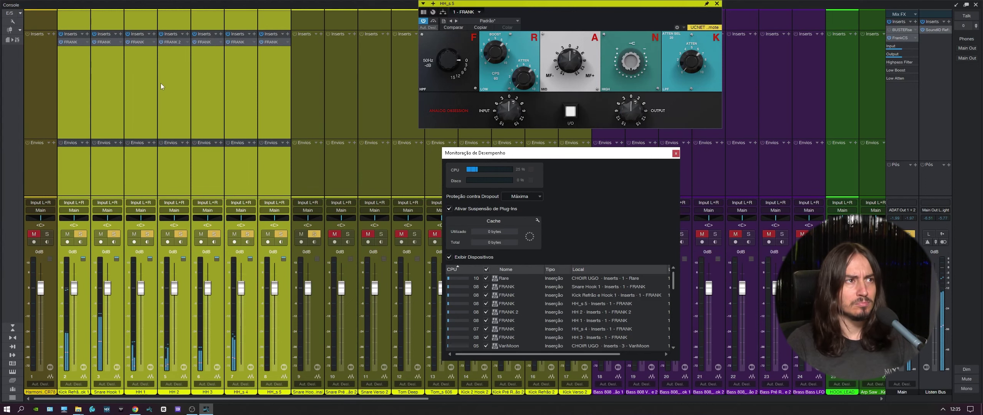
click(676, 153)
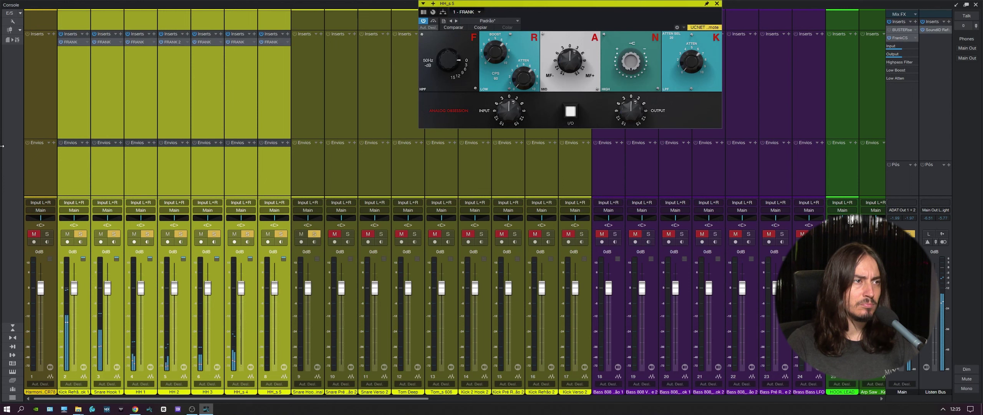
- Bypass all FRANK inserts on the selected kick, snare and hi-hat channels during playback to compare the sound without them
drag(527, 15, 449, 26)
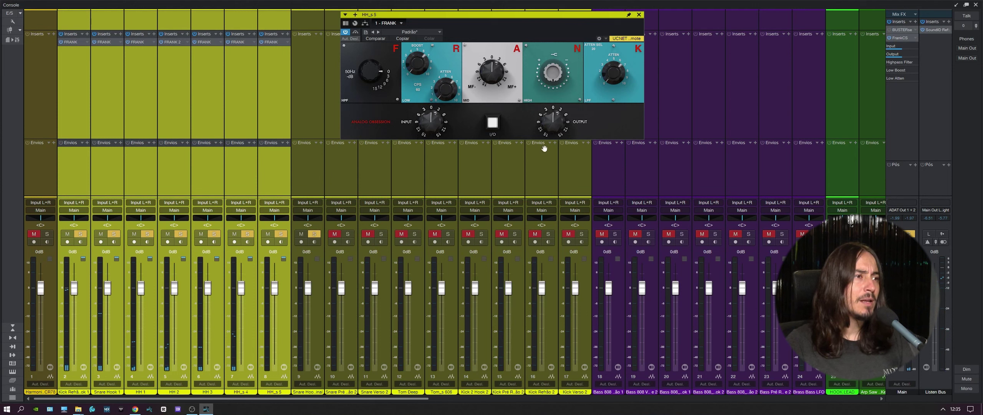
drag(556, 123, 550, 144)
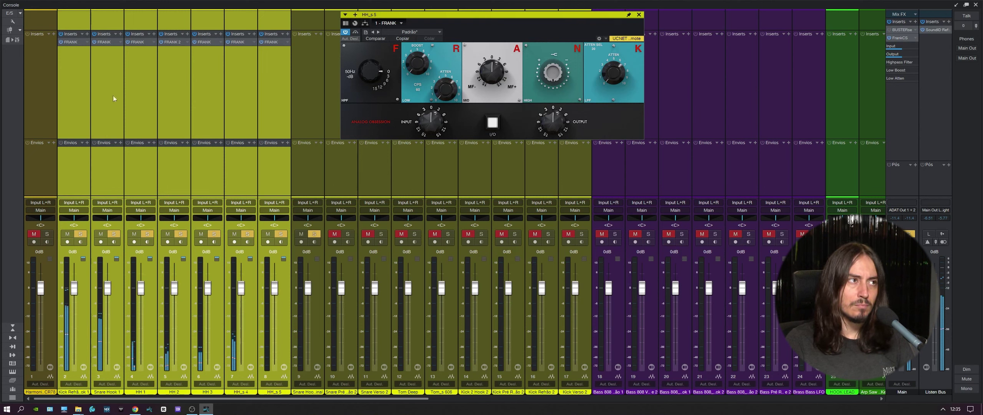
mouse_move(430, 121)
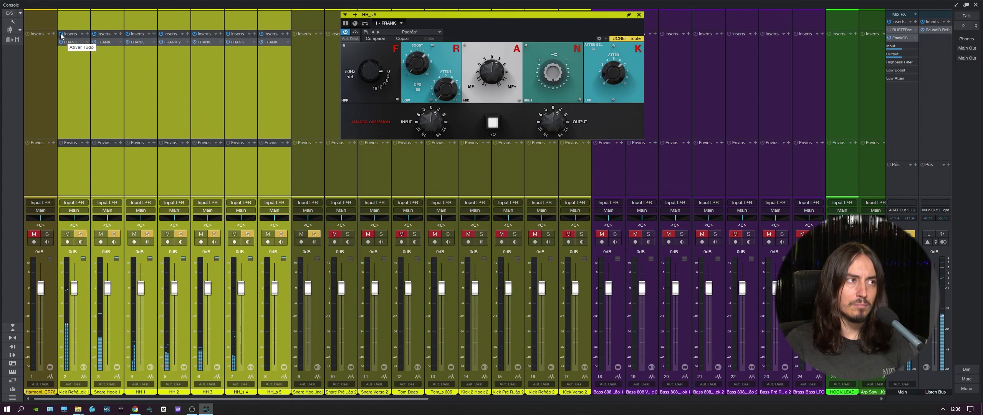
mouse_move(415, 62)
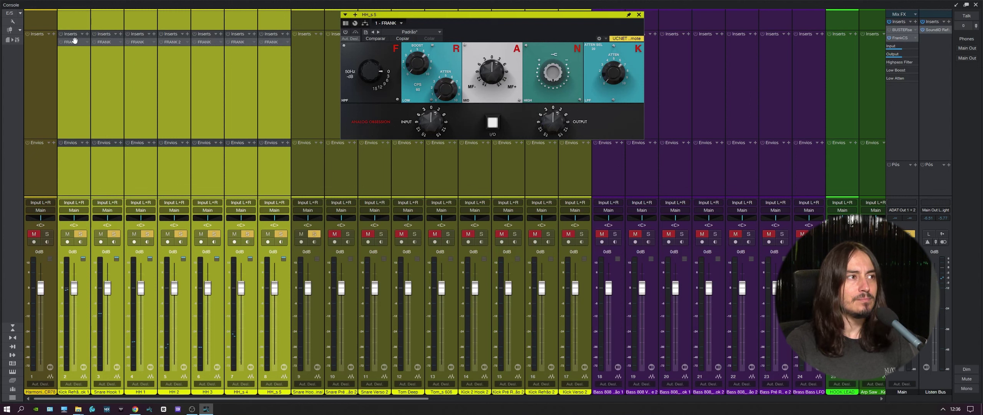
click(61, 42)
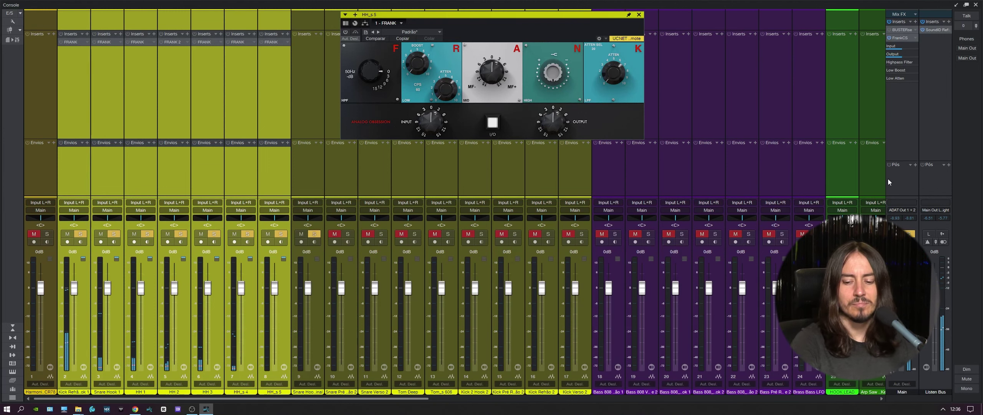
- Hide the console and place the playback position at bar 94, with the vocal tracks in view at a larger track height
drag(603, 14, 516, 48)
drag(351, 398, 770, 376)
key(F3)
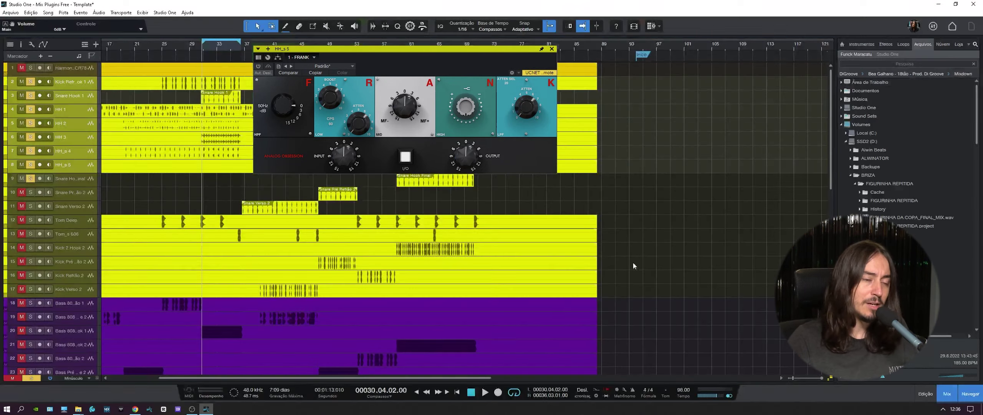
mouse_move(497, 50)
mouse_down()
mouse_move(639, 126)
mouse_move(742, 166)
mouse_up()
click(440, 56)
key(e)
scroll(440, 186, down, 10)
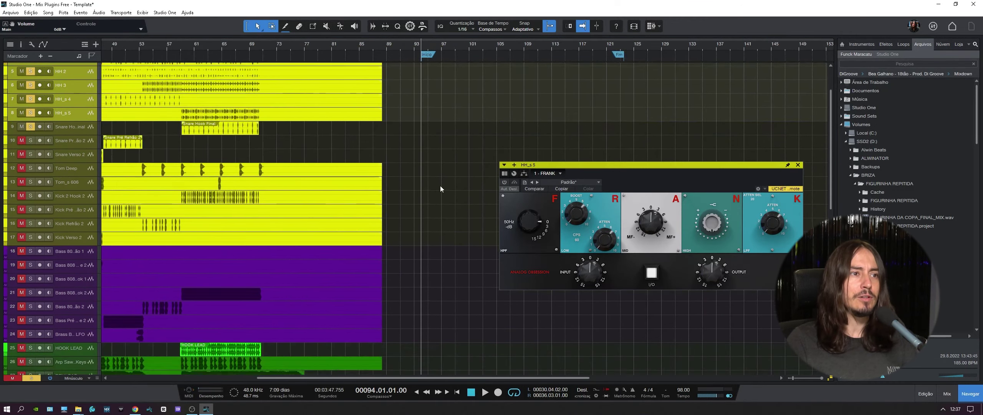
key(shift+e)
key(shift+e)
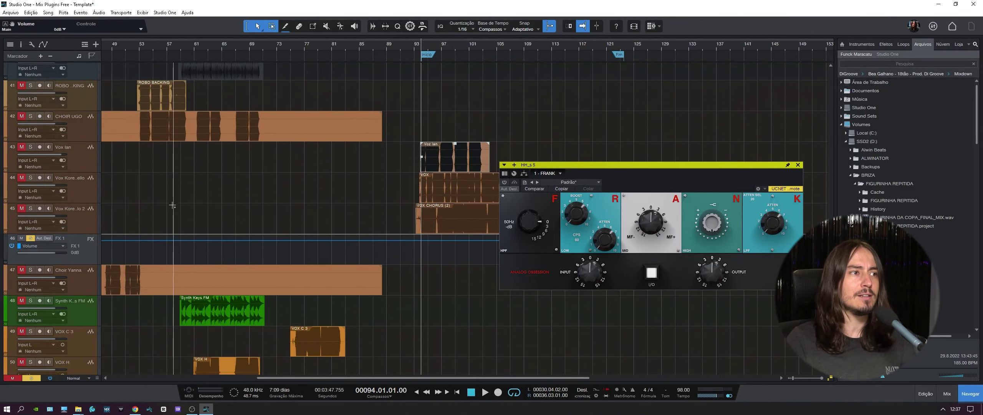
- Select vocal track 43, remove all its inserts in the console and solo its channel
click(78, 153)
drag(768, 174, 640, 189)
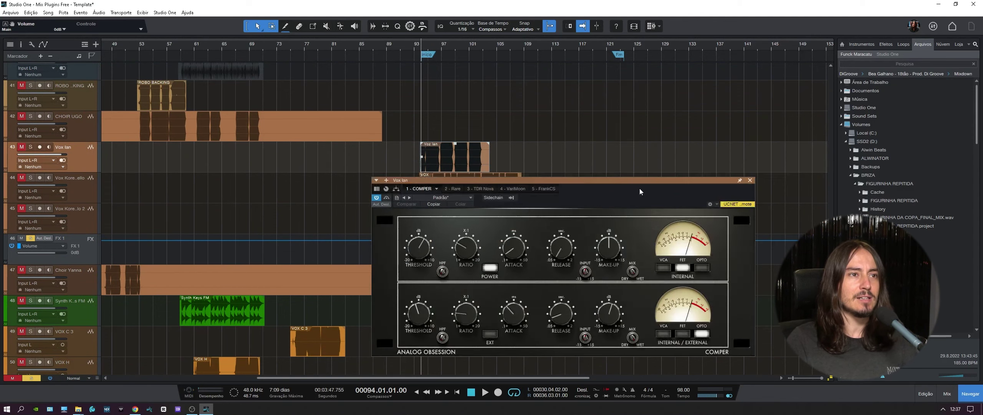
click(749, 180)
key(F3)
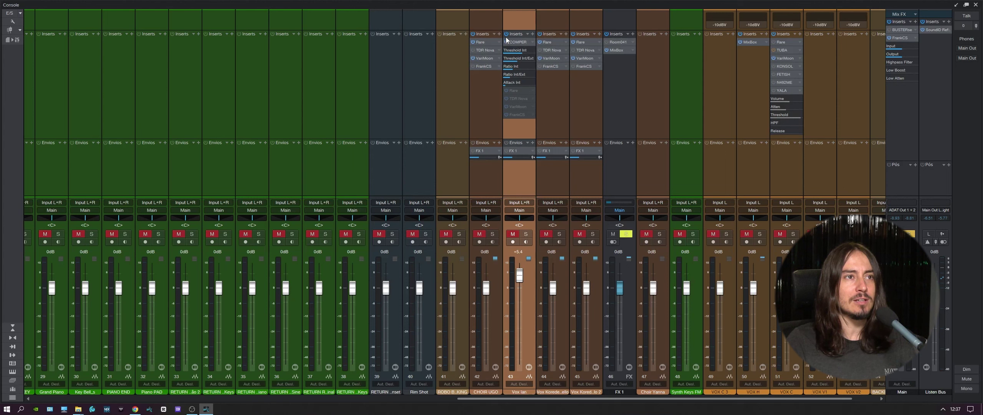
click(532, 42)
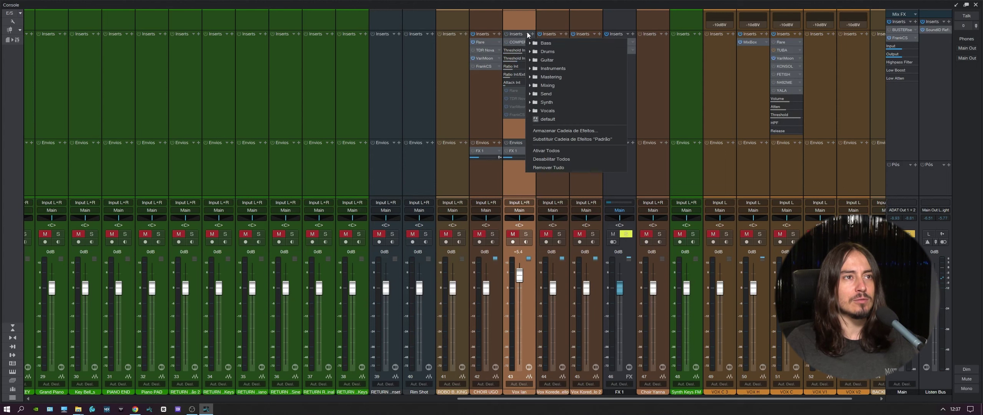
click(553, 160)
click(525, 234)
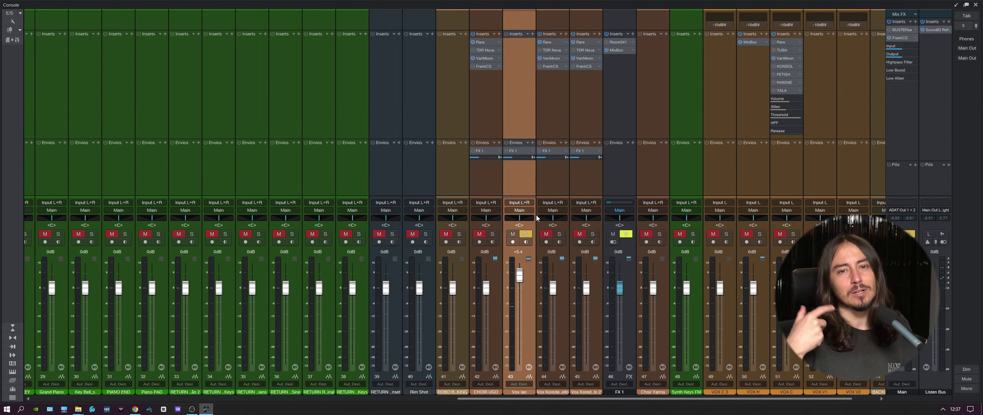
click(559, 234)
click(557, 159)
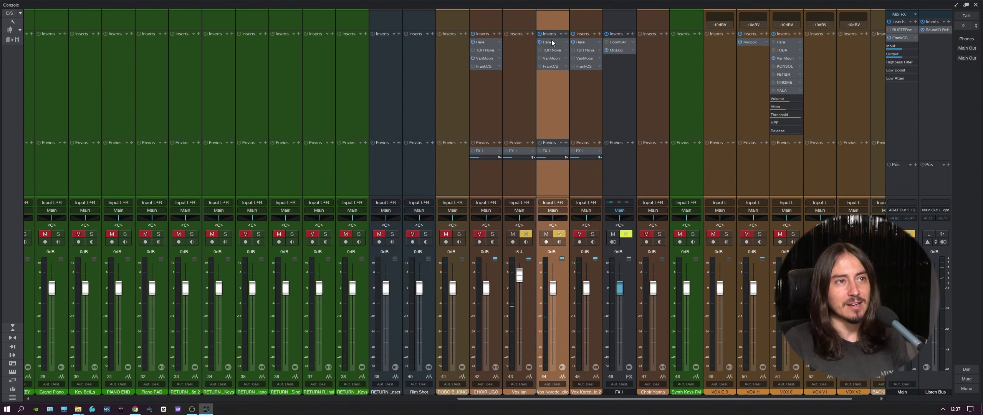
click(565, 34)
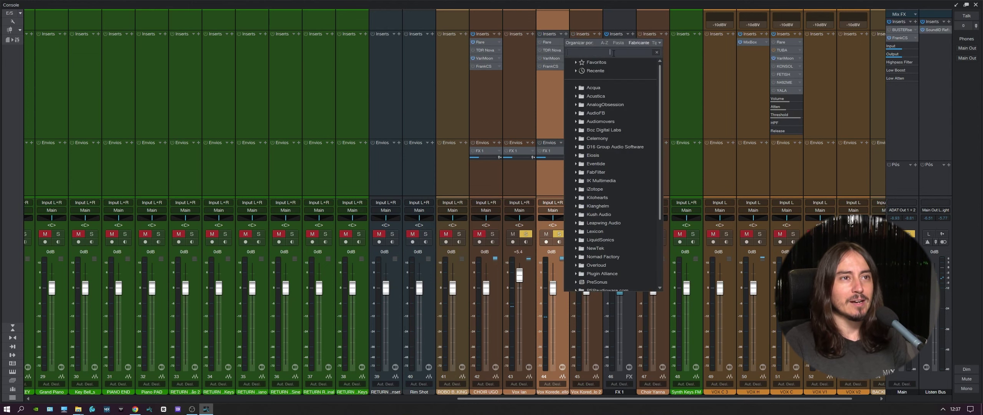
text(fre)
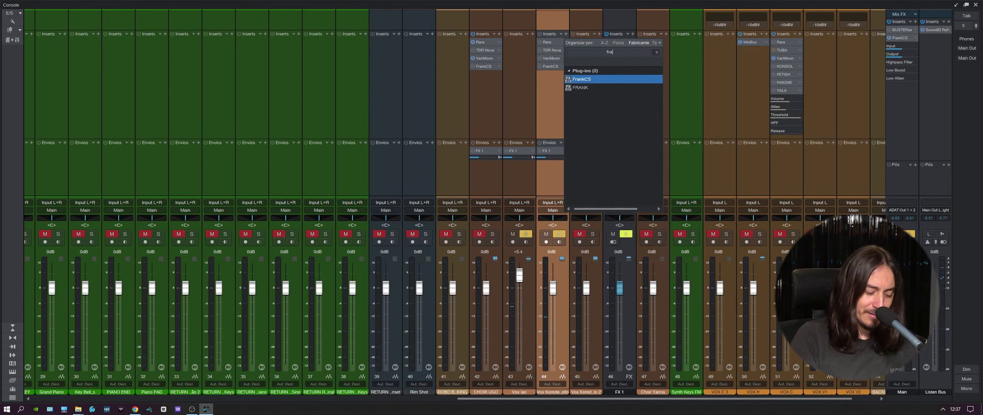
key(Return)
- Replace all inserts on vocal channels 44 and 45 with FRANK and add FRANK to vocal channel 43
ctrl+click(589, 95)
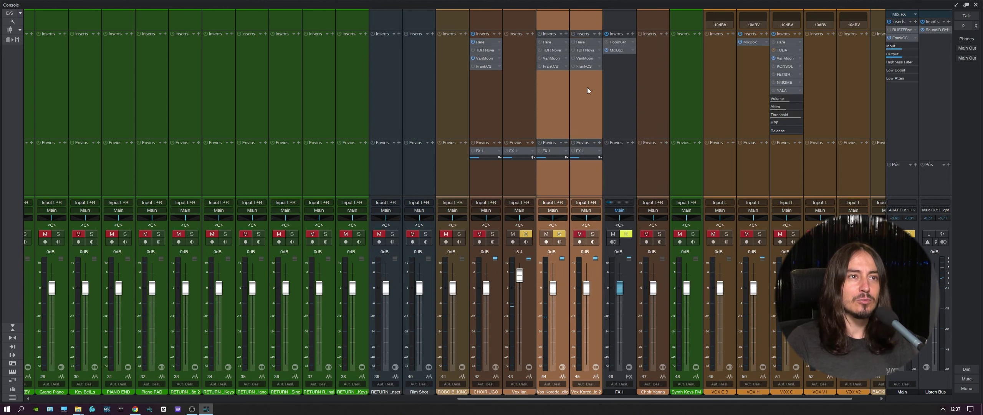
click(560, 34)
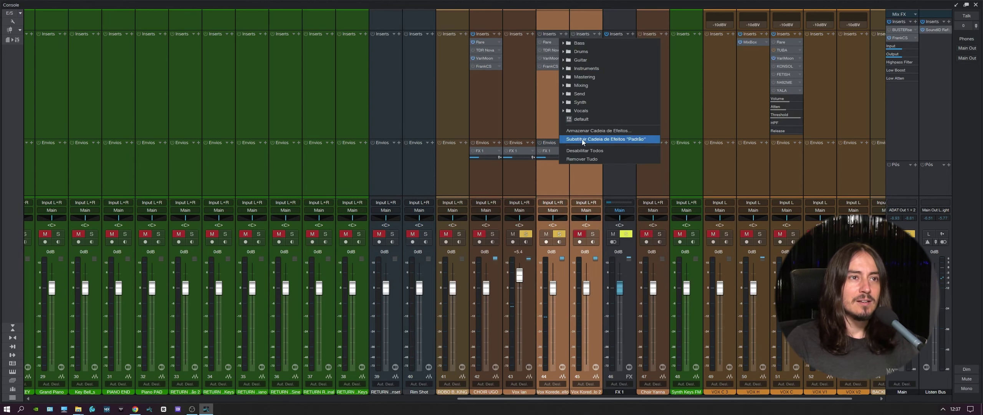
click(584, 160)
click(565, 33)
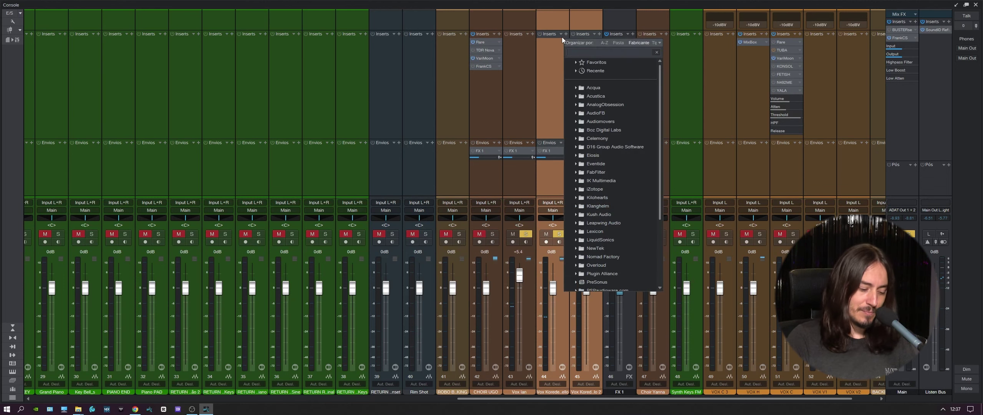
text(fran)
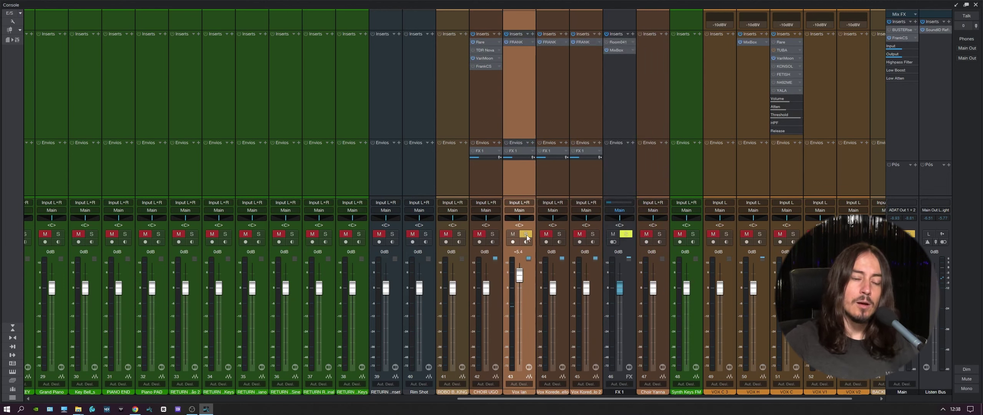
- Open FRANK on vocal channel 43 and set the channel's fader to 0 dB
click(514, 41)
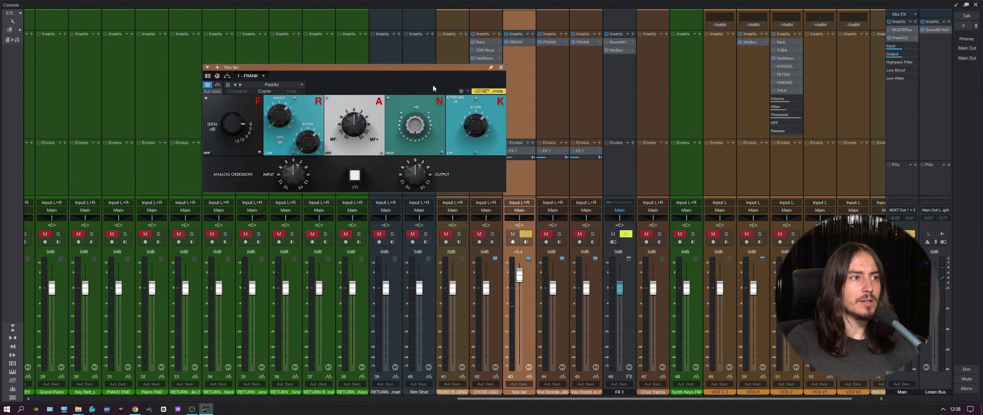
ctrl+click(519, 275)
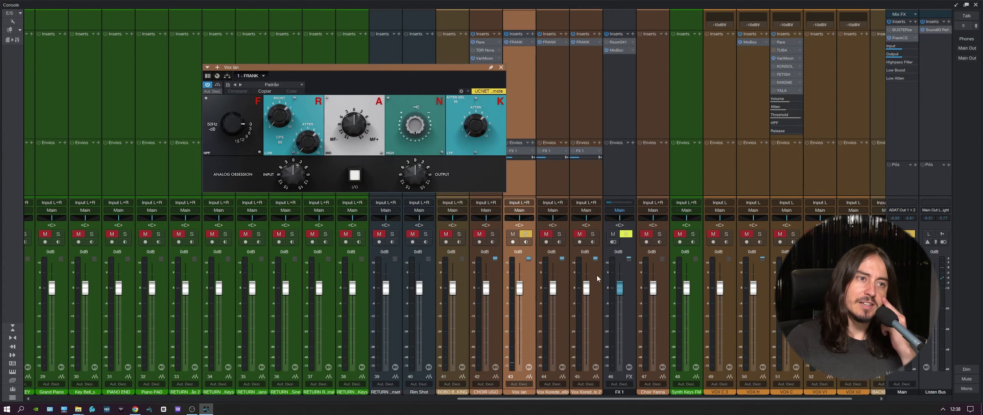
mouse_move(416, 139)
drag(421, 78, 382, 76)
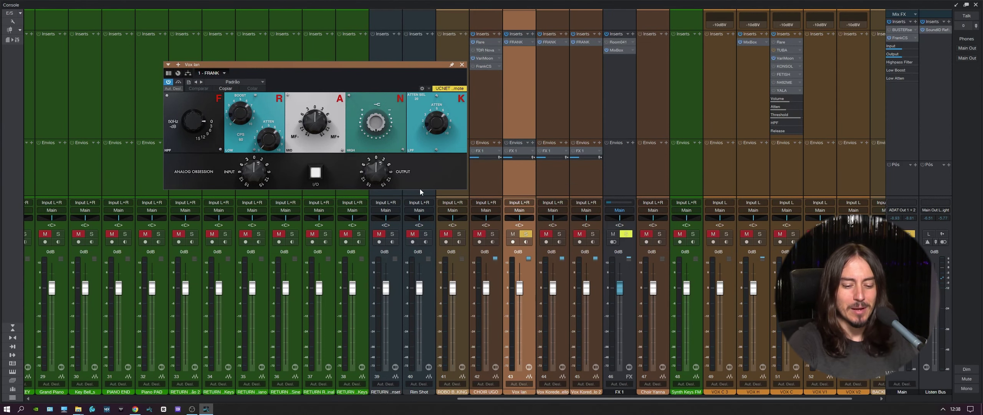
- Play the soloed vocal and shape its tone with FRANK's high, mid, high-pass and low band controls
key(space)
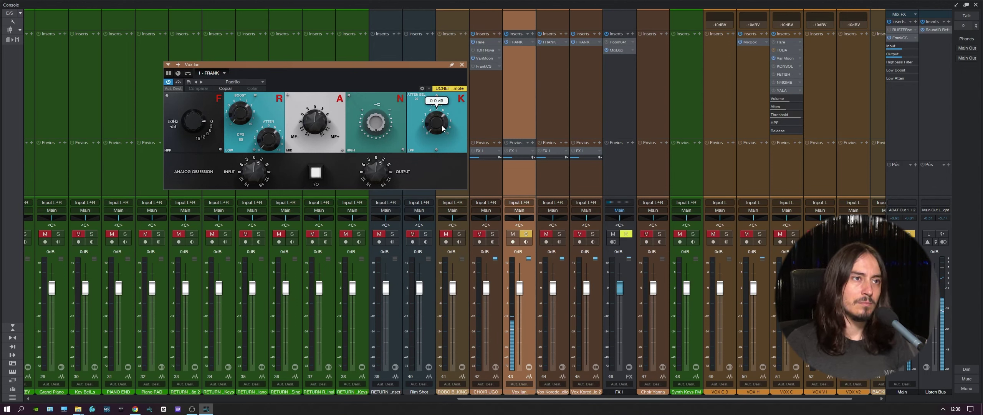
mouse_move(381, 165)
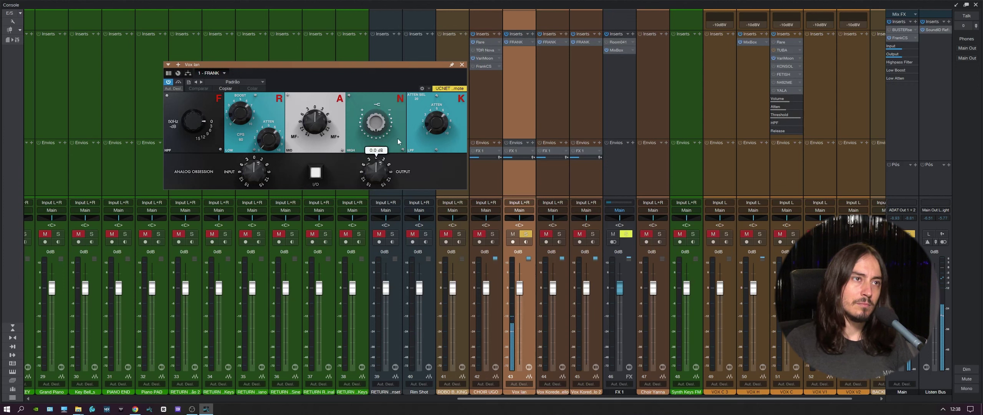
mouse_move(388, 129)
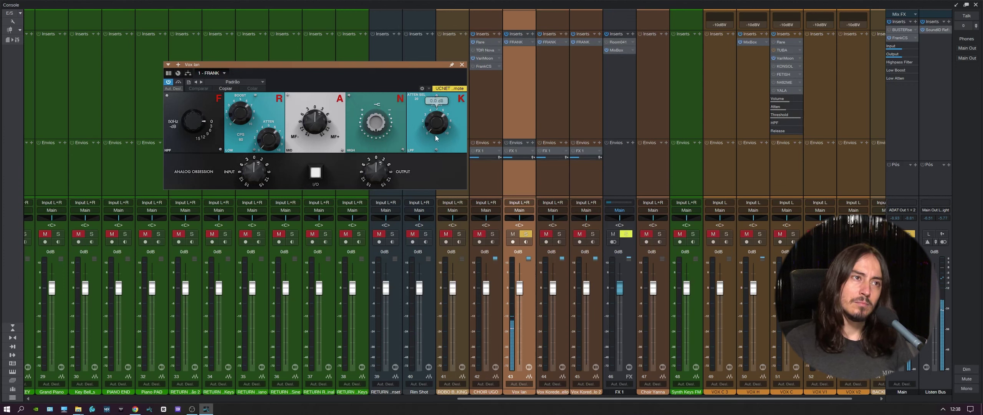
drag(388, 128, 385, 103)
mouse_move(441, 111)
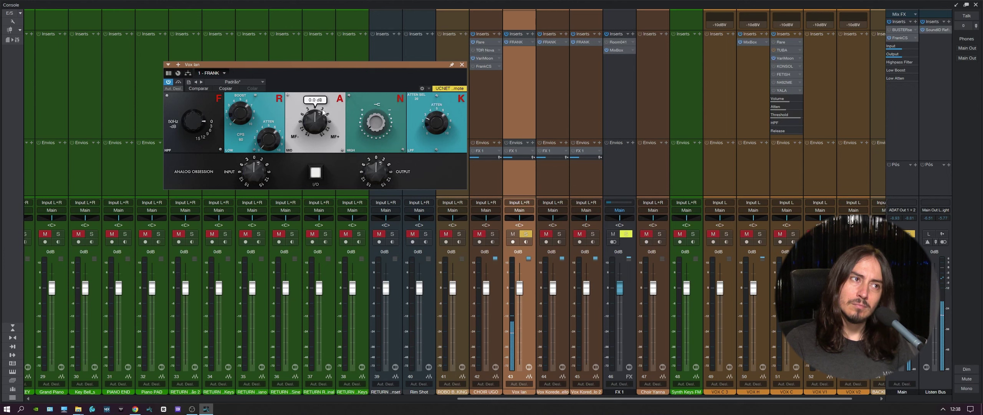
drag(315, 122, 329, 129)
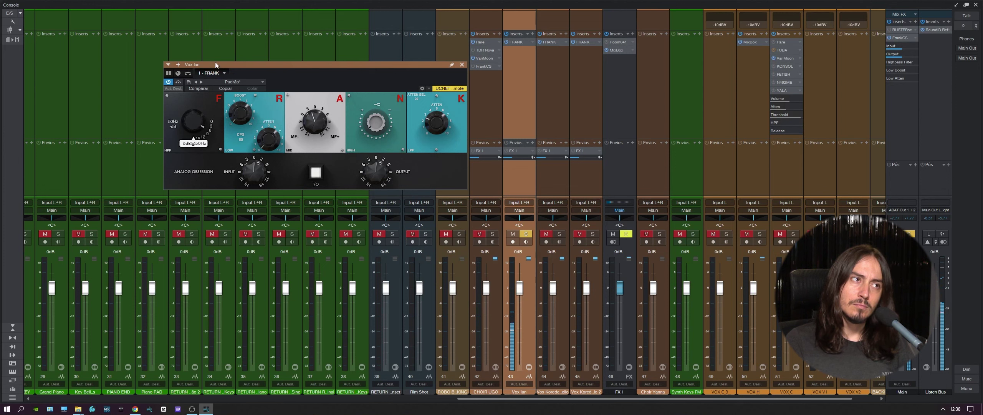
mouse_move(270, 128)
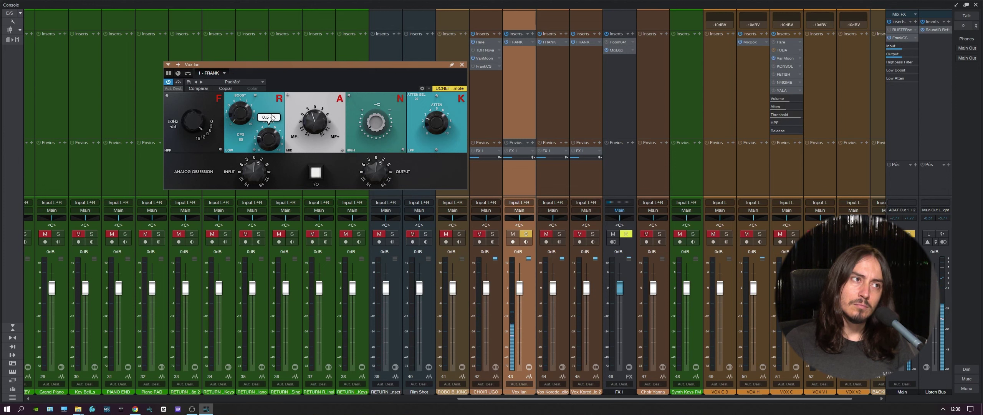
mouse_move(238, 97)
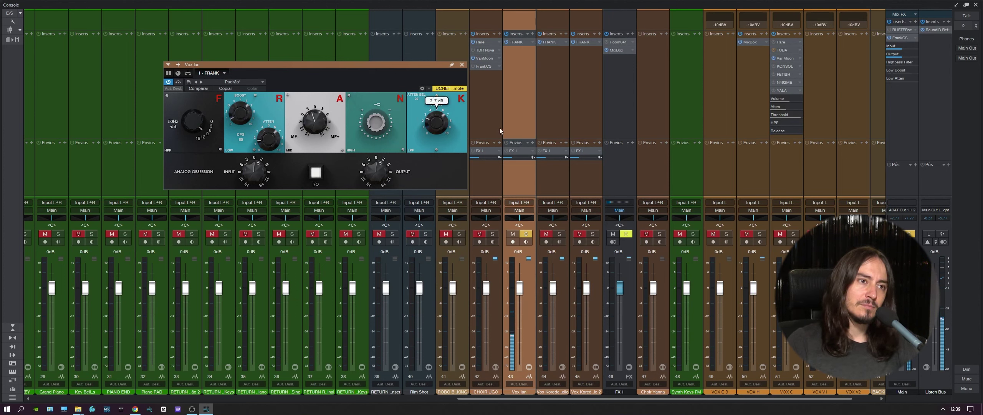
- Toggle the insert bypass on vocal channel 43 to compare the sound, close FRANK and mute the vocal channel
click(506, 35)
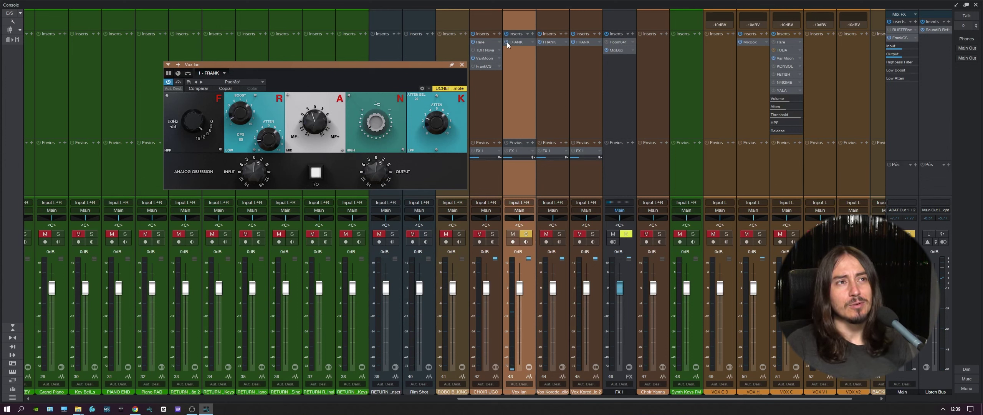
click(462, 65)
click(513, 234)
click(545, 234)
- Turn off solo on the kick, snare and hi-hat channels, hide the console and return to the arrangement
drag(563, 398, 131, 399)
drag(80, 234, 306, 250)
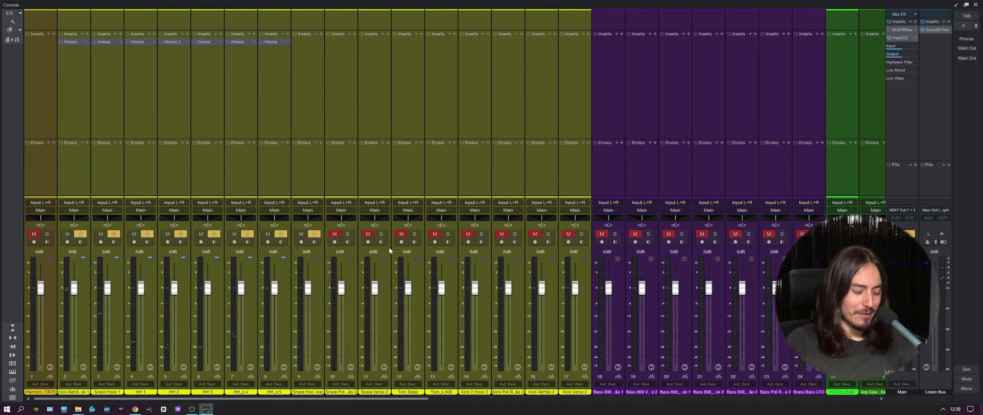
key(F3)
key(w)
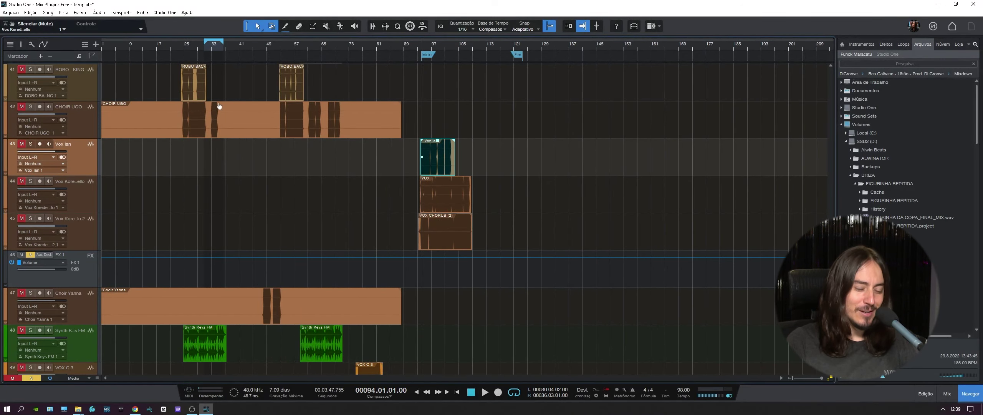
- Return the playhead to the loop start, zoom the arrangement in around the drum tracks, and show the console
key(KP_1)
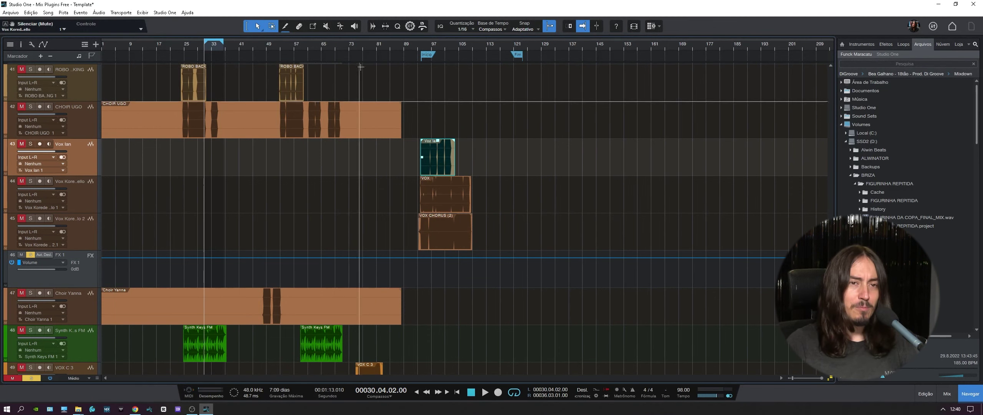
scroll(421, 89, up, 10)
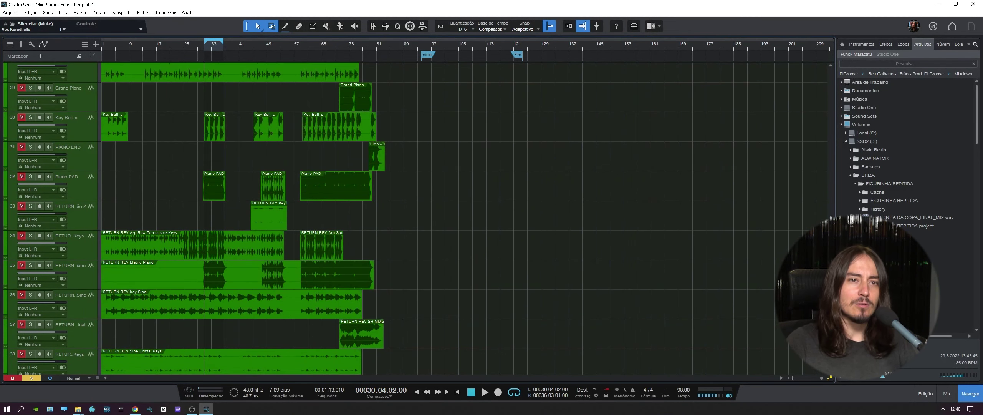
drag(830, 246, 830, 96)
key(e)
key(e)
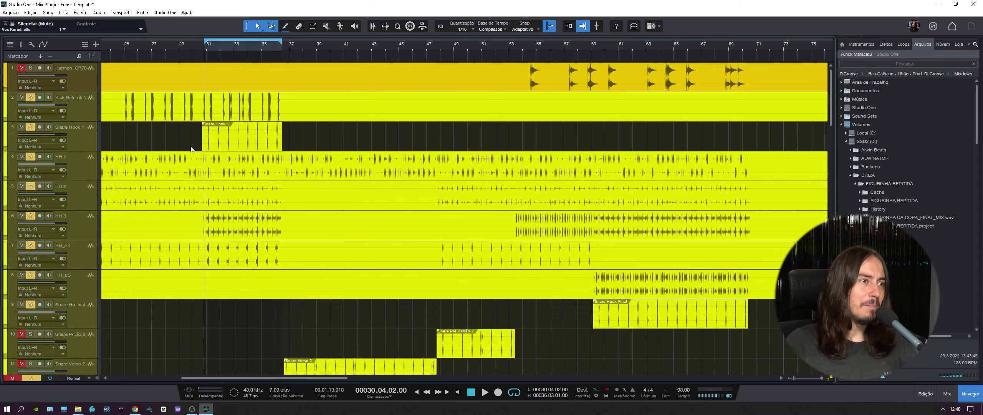
key(F3)
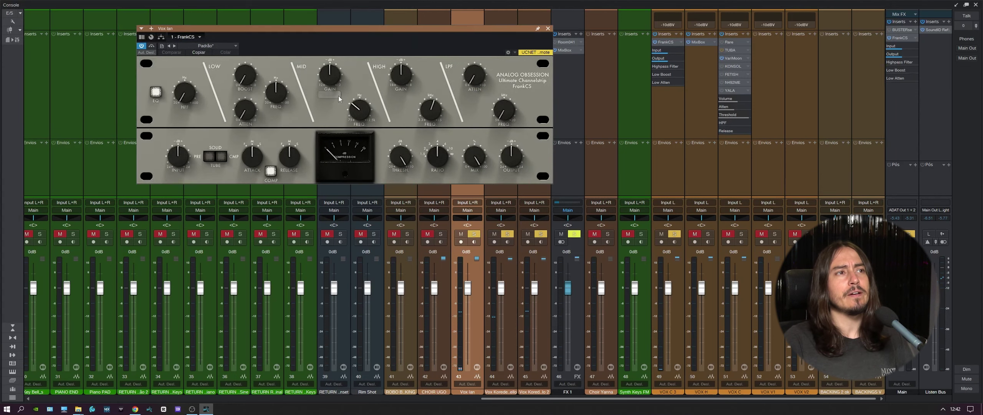
- Reposition the FrankCS window on vocal channel 43 and examine its filter, low, mid and high band controls
drag(360, 51, 439, 98)
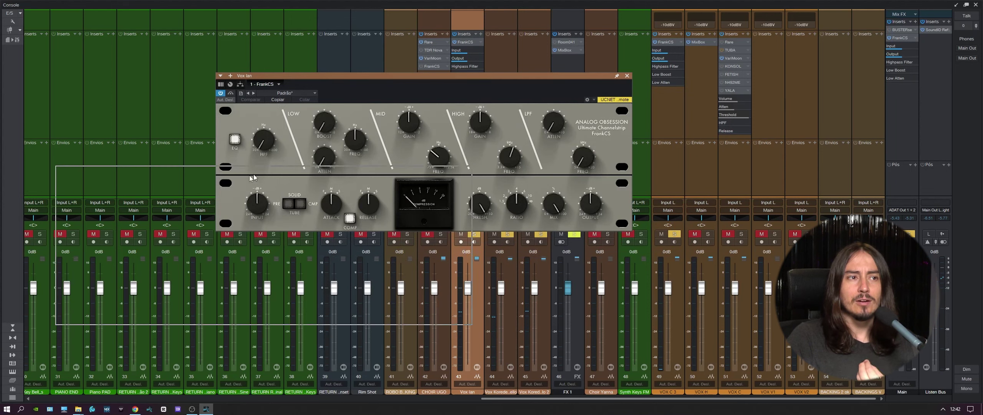
drag(305, 75, 124, 176)
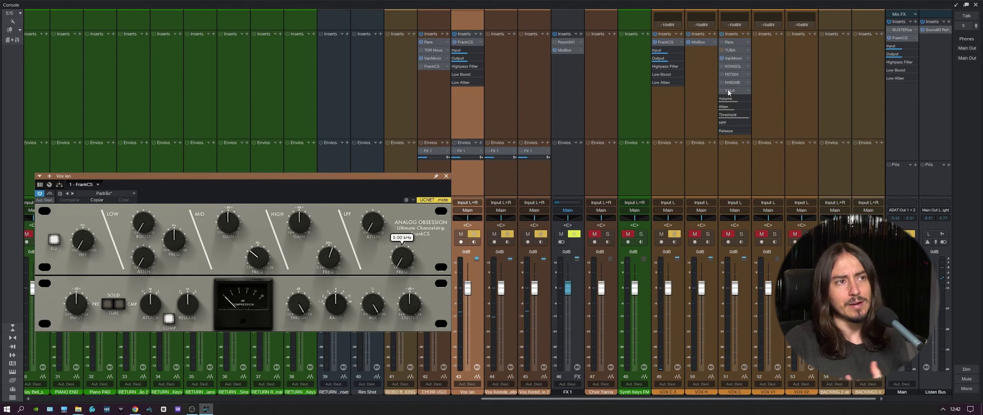
drag(324, 191, 323, 157)
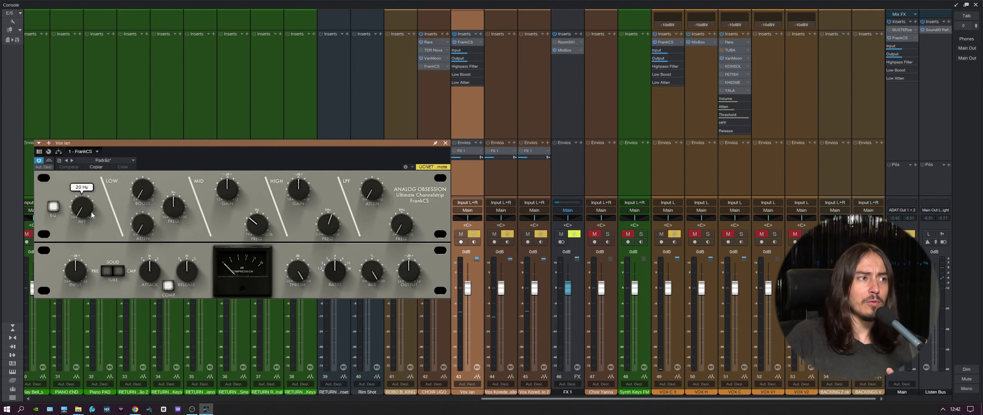
mouse_move(251, 230)
drag(251, 230, 254, 227)
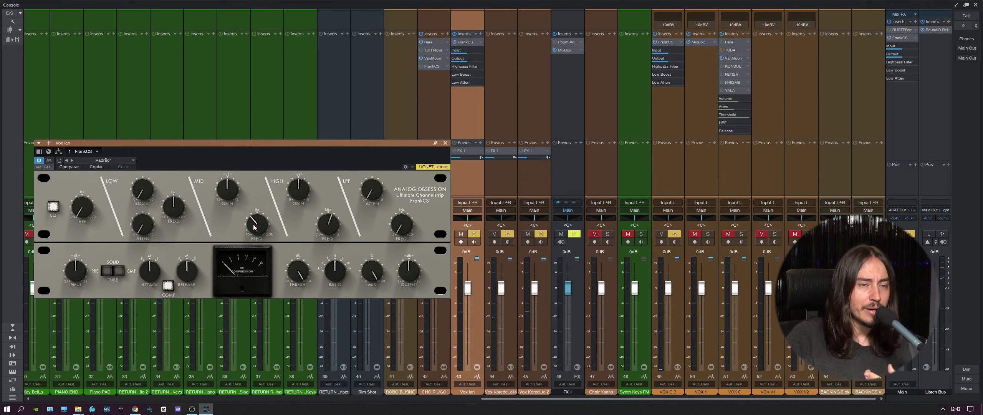
mouse_move(329, 230)
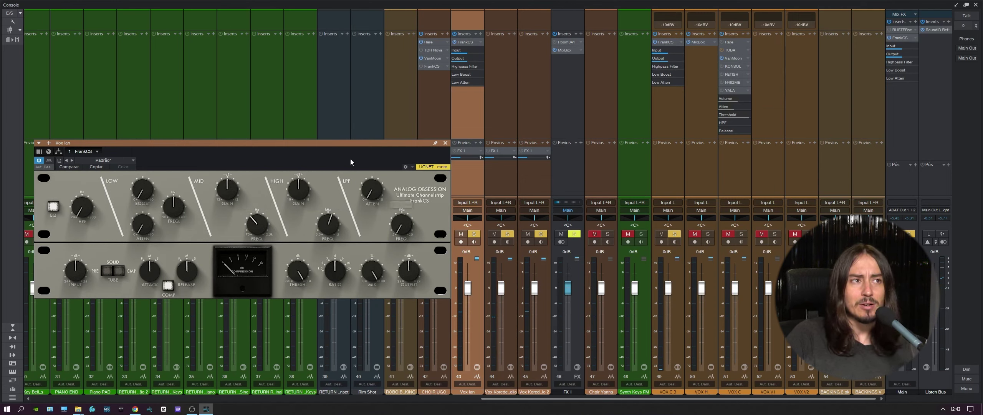
drag(351, 161, 342, 142)
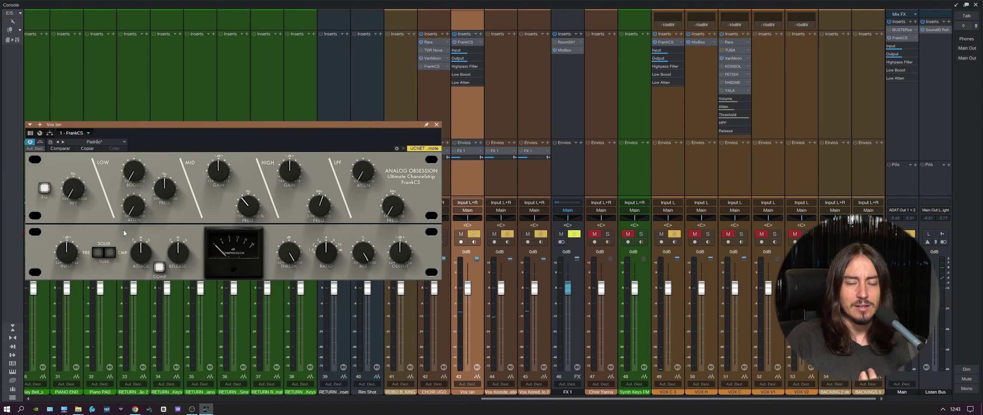
mouse_move(67, 193)
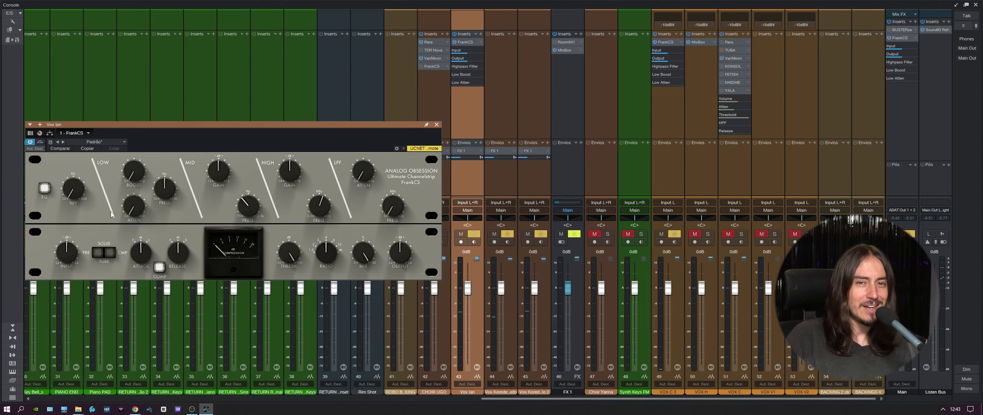
mouse_move(146, 190)
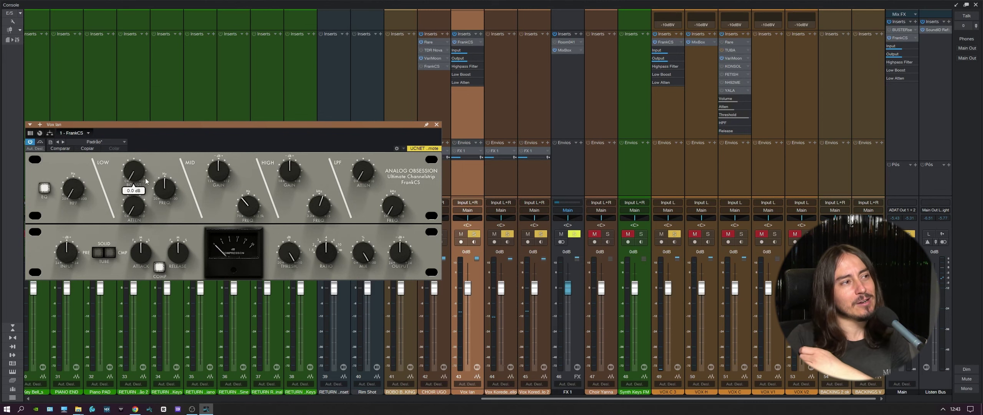
mouse_move(248, 207)
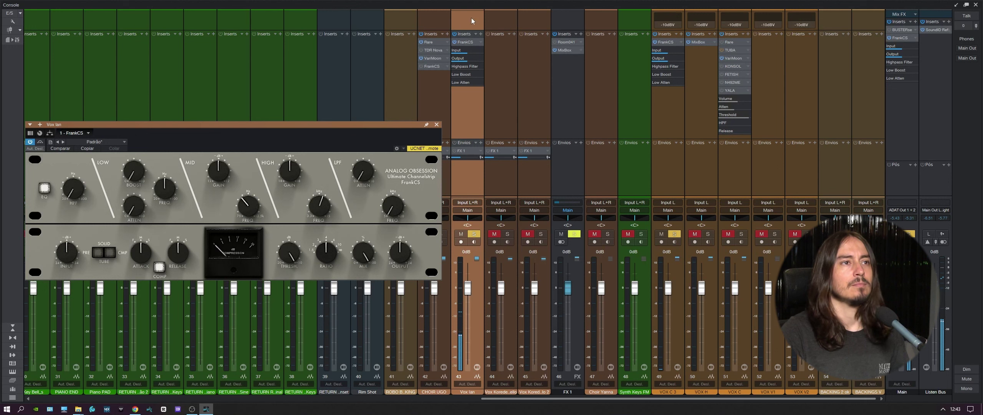
- With the FrankCS compressor switched off, set the high-pass filter to about 124 Hz and raise the low band frequency
drag(325, 124, 398, 97)
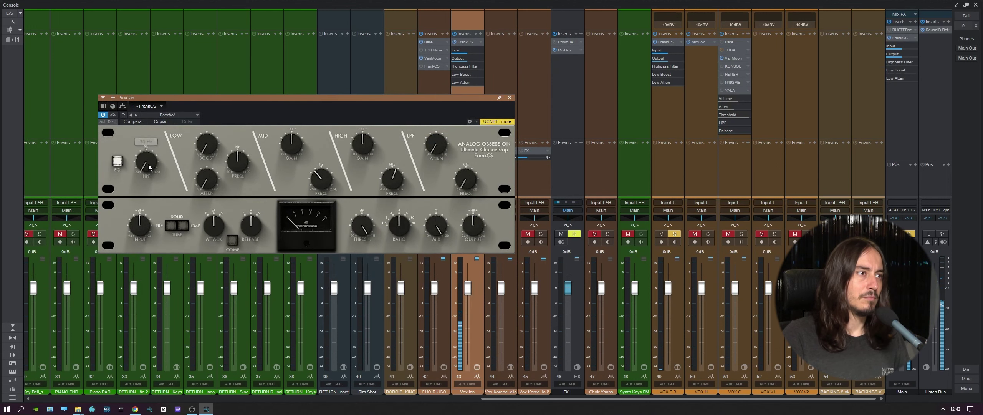
drag(147, 165, 146, 130)
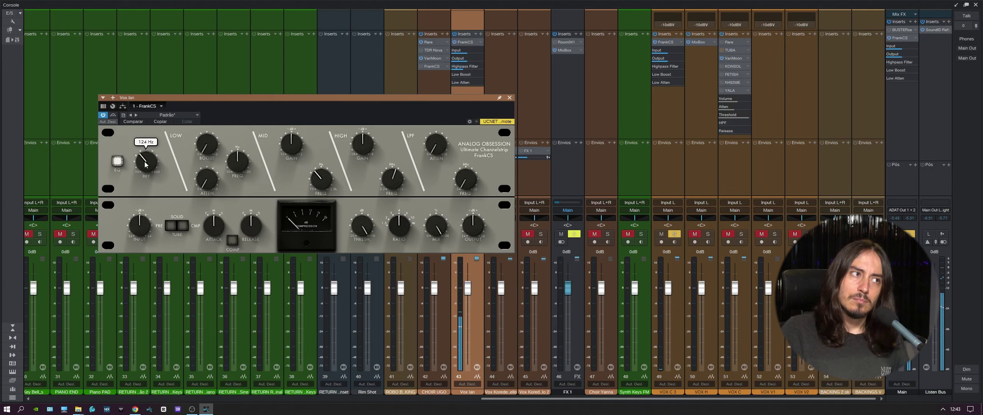
mouse_move(290, 147)
drag(238, 161, 265, 153)
- Sweep FrankCS's mid band down to about 0.23 kHz and cut its gain to about -1.5 dB
mouse_move(319, 184)
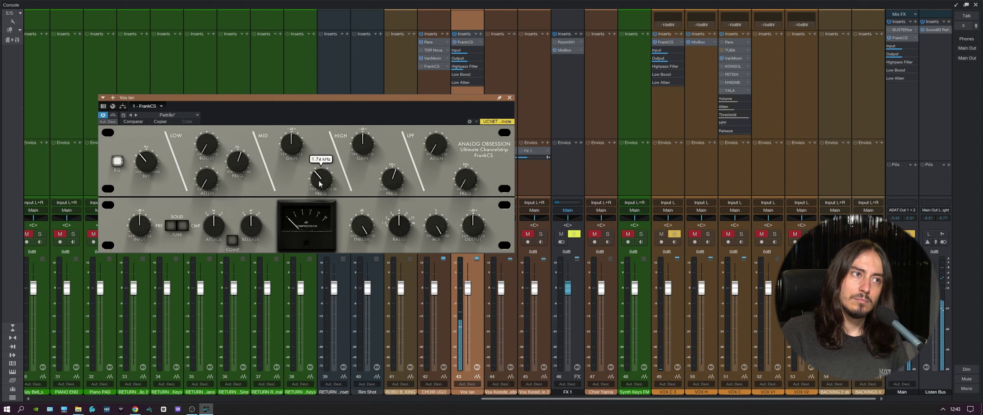
drag(319, 184, 317, 206)
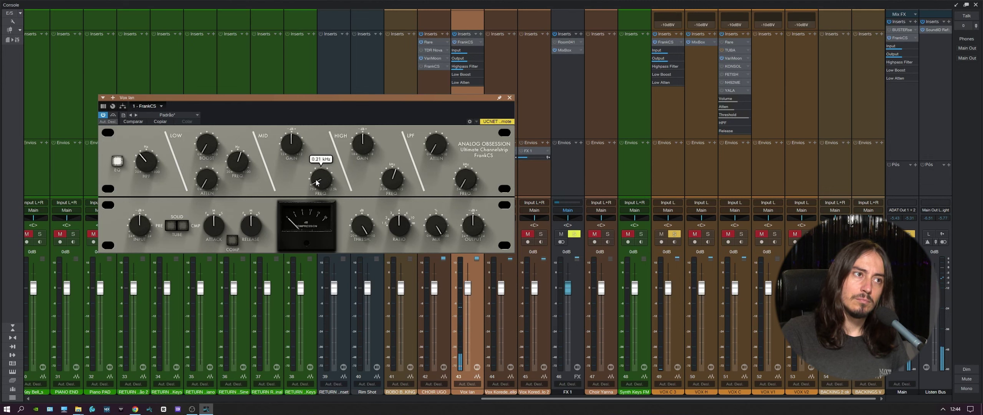
scroll(317, 182, down, 1)
scroll(317, 182, up, 1)
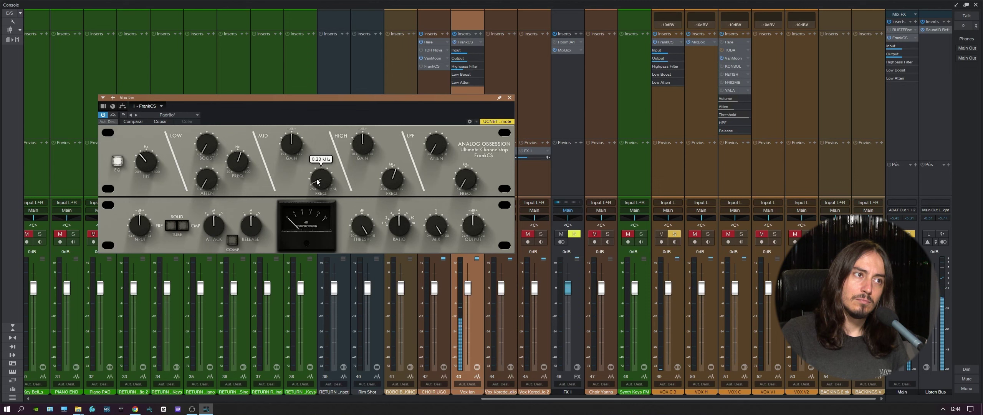
drag(298, 142, 292, 153)
scroll(293, 138, up, 5)
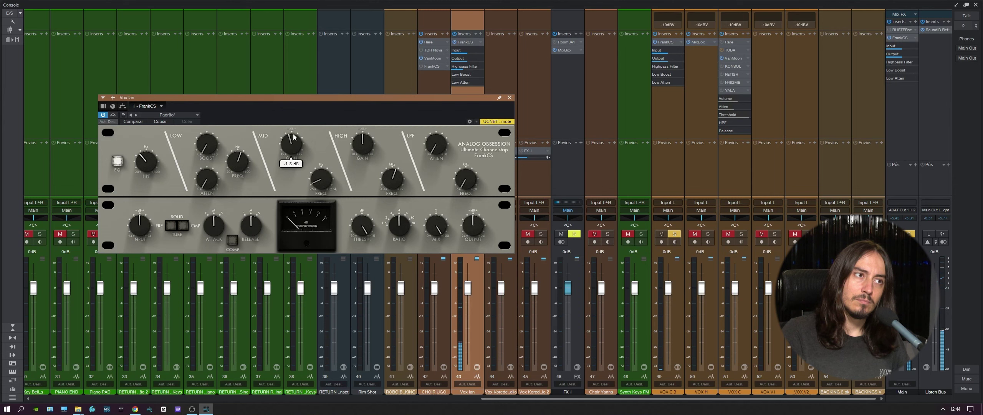
scroll(293, 137, down, 2)
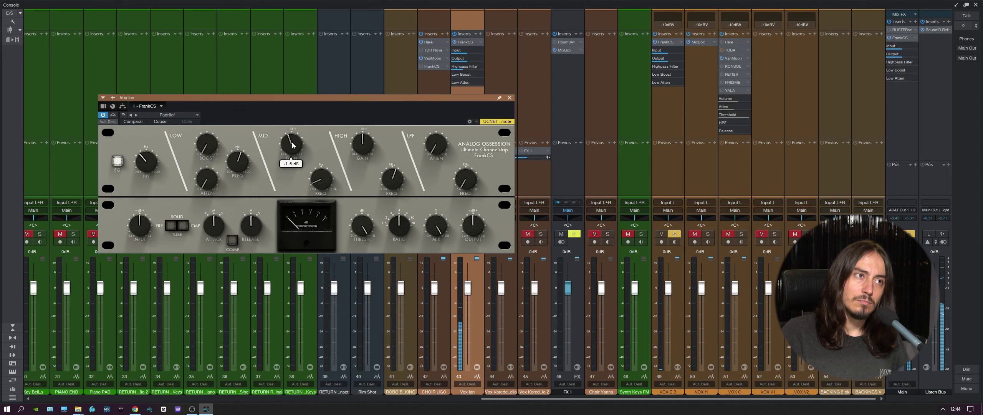
mouse_move(316, 180)
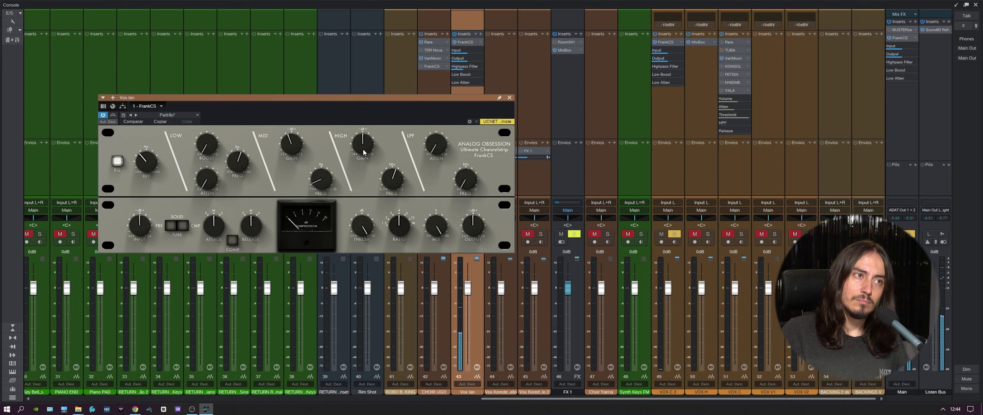
- Boost FrankCS's high band gain on the vocal and raise the band's frequency to about 13 kHz
mouse_move(358, 146)
drag(392, 179, 387, 155)
drag(362, 150, 363, 137)
drag(387, 175, 387, 178)
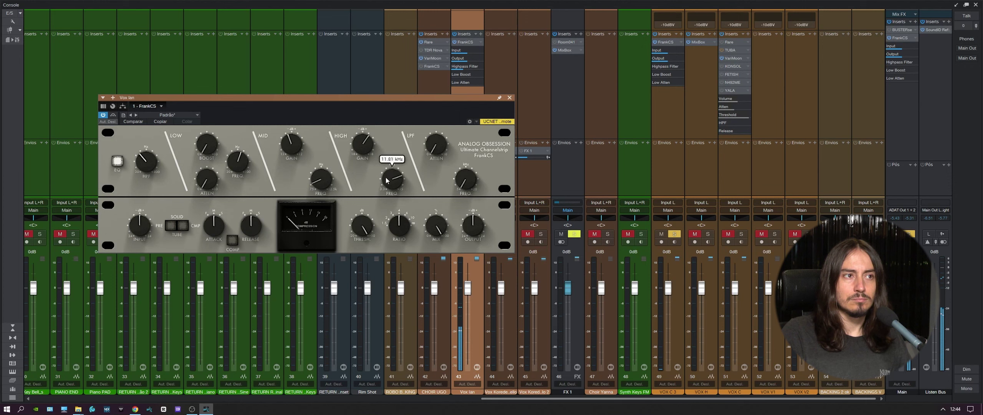
drag(365, 151, 388, 177)
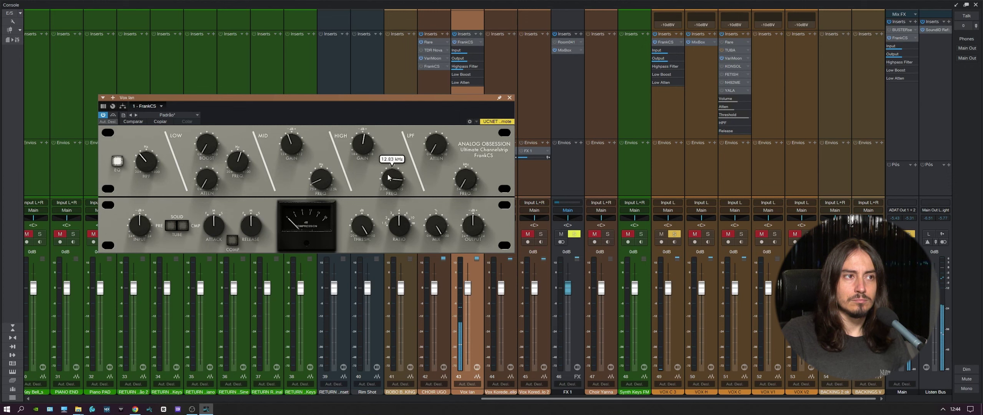
drag(361, 151, 361, 145)
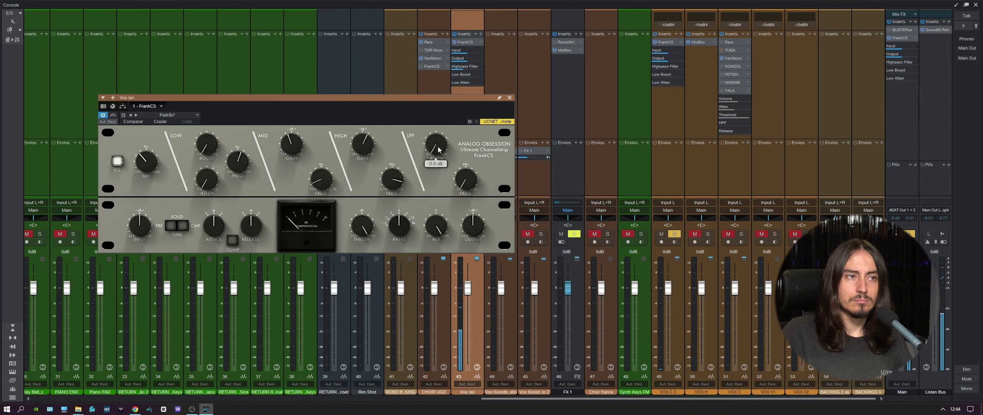
drag(362, 147, 361, 148)
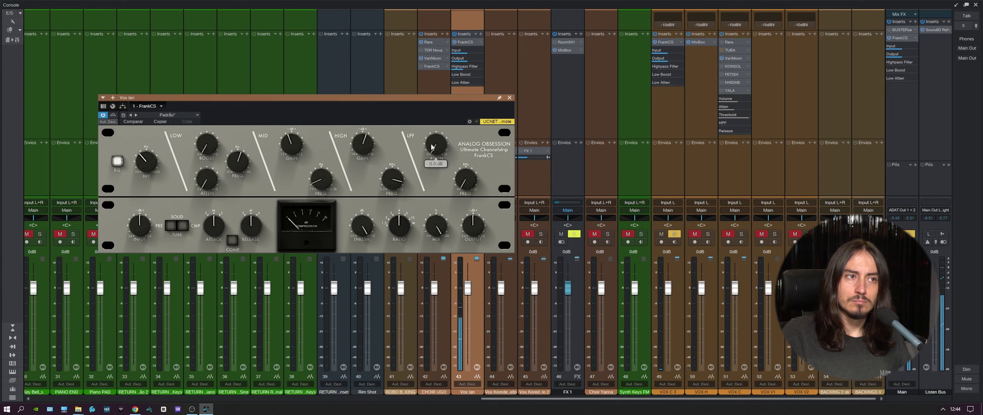
- Set FrankCS's low-pass section to about 7.62 kHz with about 0.6 dB of attenuation
drag(462, 180, 435, 132)
drag(460, 179, 460, 176)
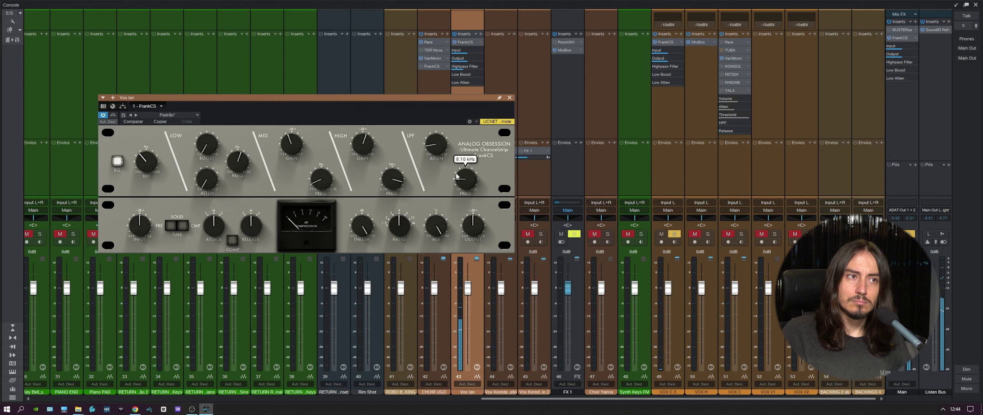
mouse_move(440, 157)
mouse_move(365, 140)
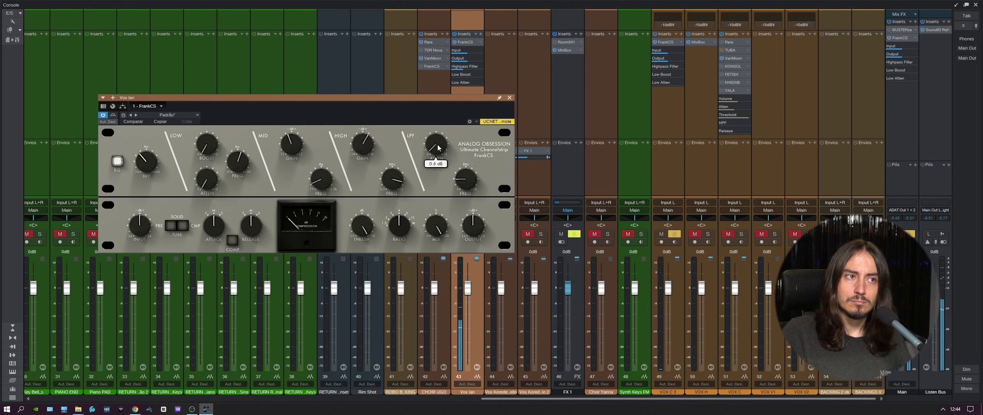
drag(460, 183, 457, 185)
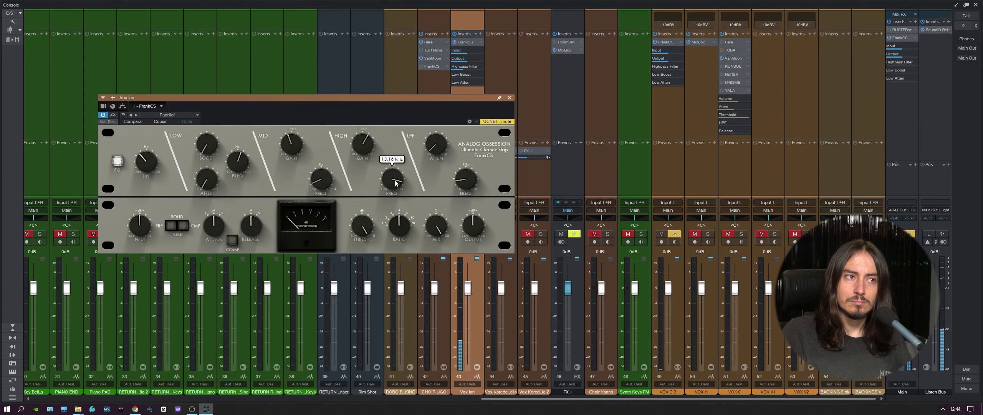
- Push the high band gain to about 7.6 dB, reposition the FrankCS window, and ease the gain back down
drag(360, 142, 362, 149)
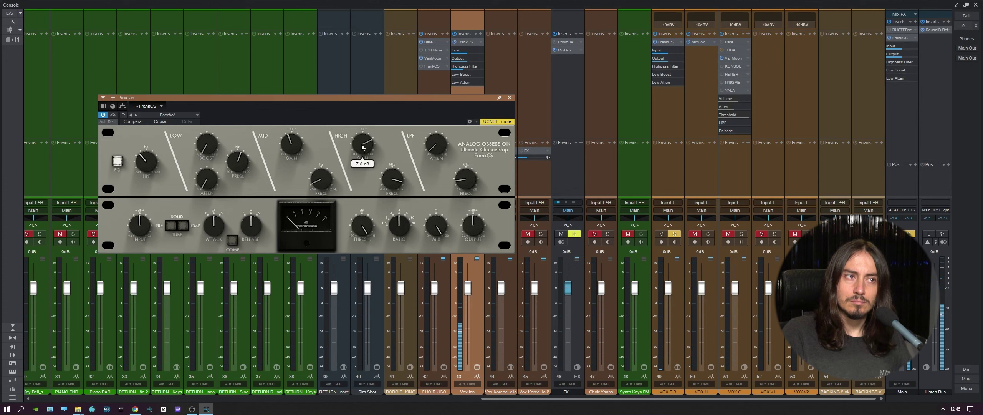
drag(393, 122, 362, 102)
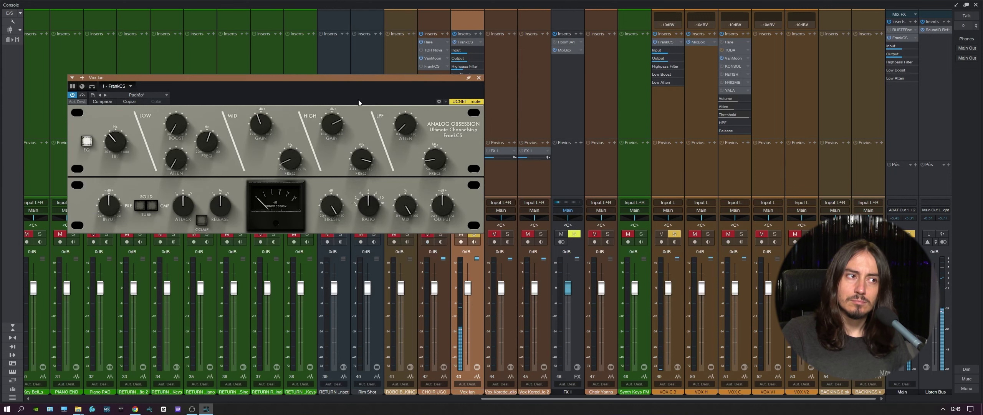
drag(326, 124, 329, 130)
- Refine the low-pass section to about 8.33 kHz with 1.0 dB attenuation, keeping the high band gain at about 6.0 dB
mouse_move(434, 161)
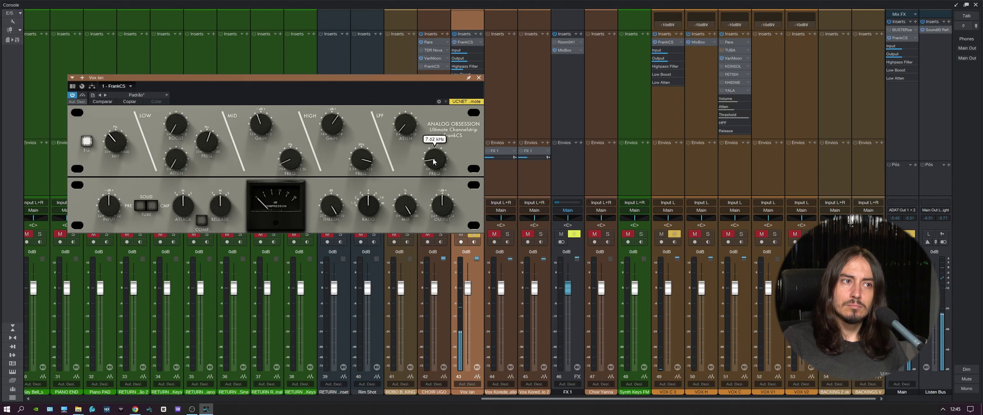
drag(433, 162, 432, 158)
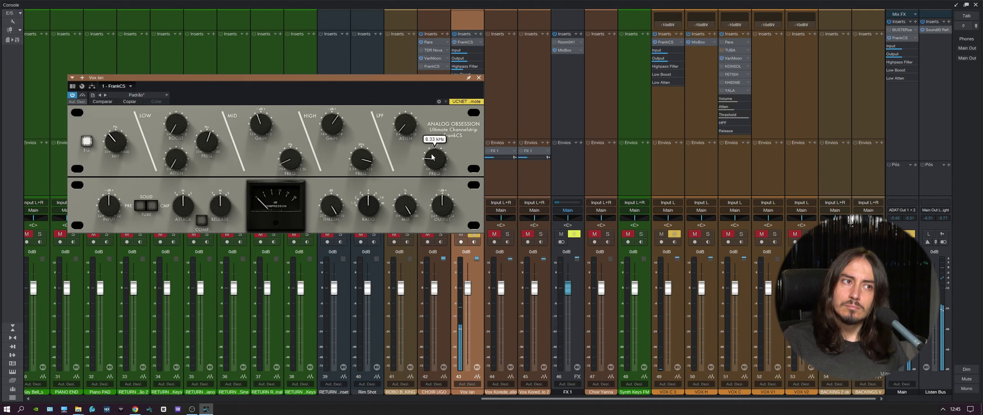
mouse_move(407, 120)
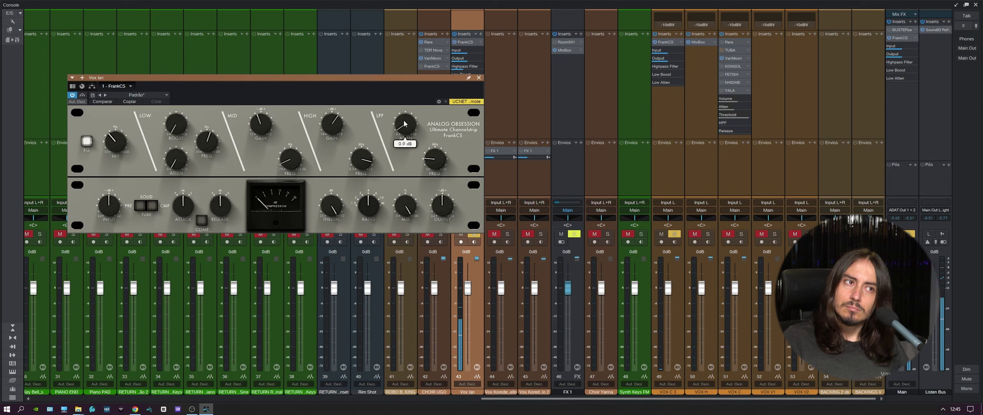
mouse_move(432, 159)
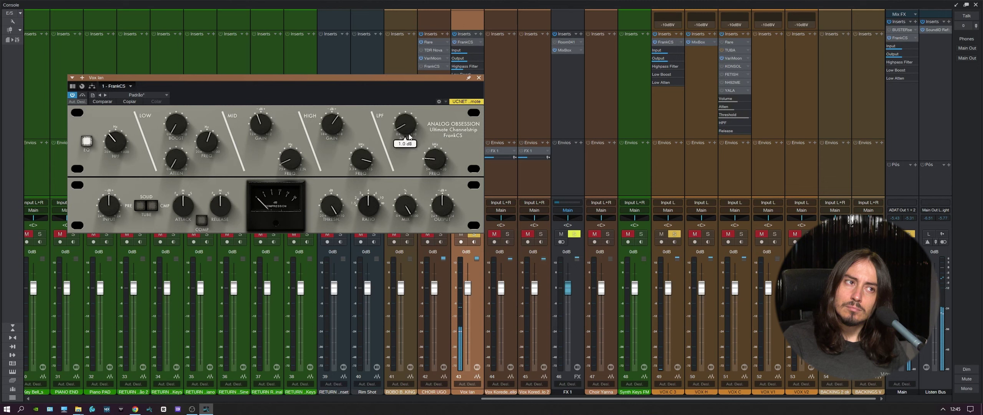
drag(268, 77, 291, 76)
mouse_move(361, 123)
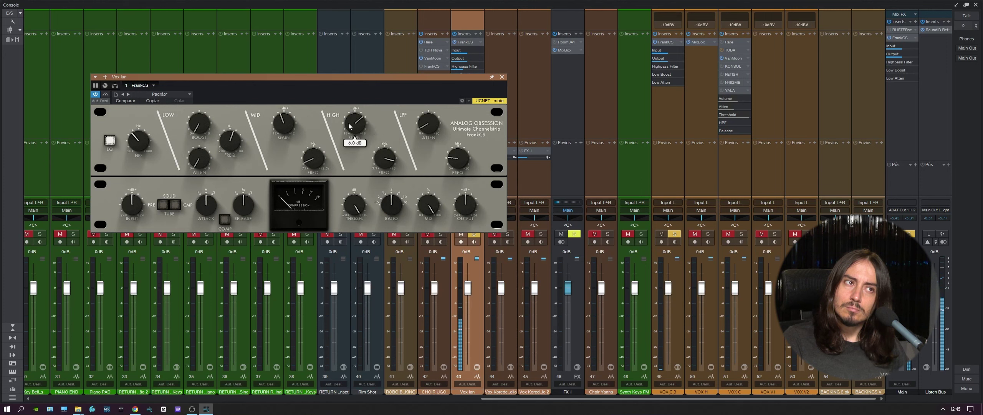
- Raise FrankCS's low-pass frequency to about 10 kHz and set the high band gain to about 6.9 dB
mouse_move(434, 138)
mouse_move(457, 157)
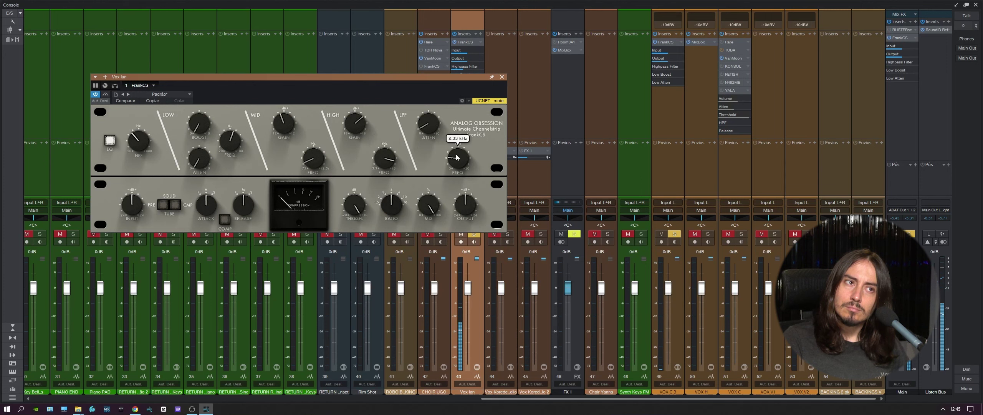
drag(457, 154, 458, 145)
scroll(459, 150, up, 2)
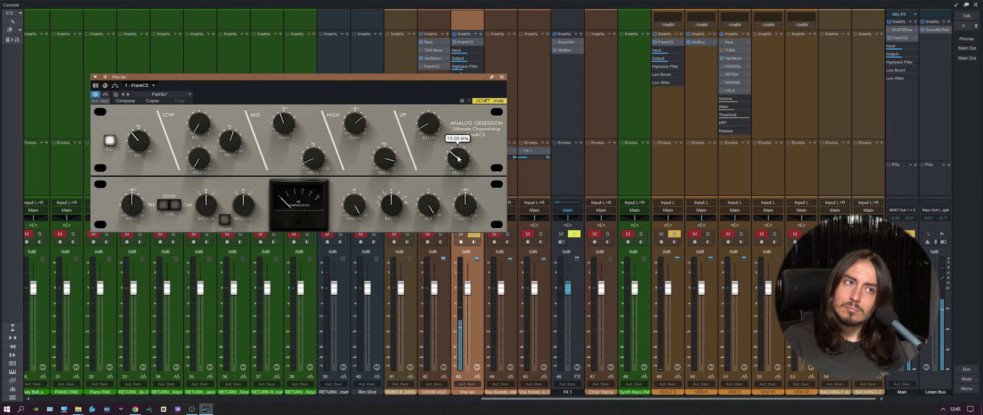
scroll(430, 123, up, 1)
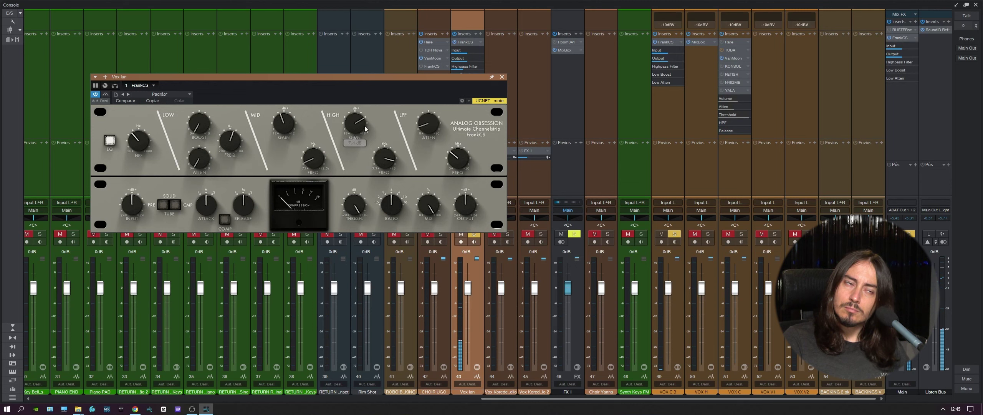
scroll(363, 121, up, 1)
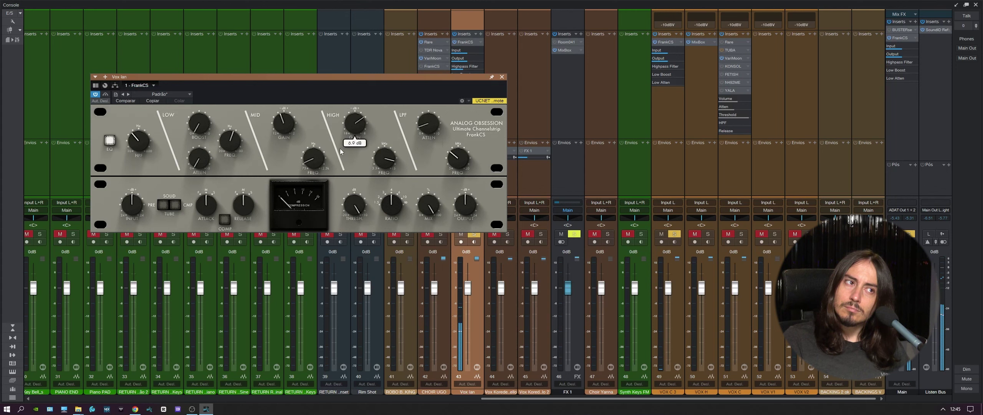
- Compare the vocal with FrankCS bypassed and active, and fine-tune the low-pass attenuation
click(105, 95)
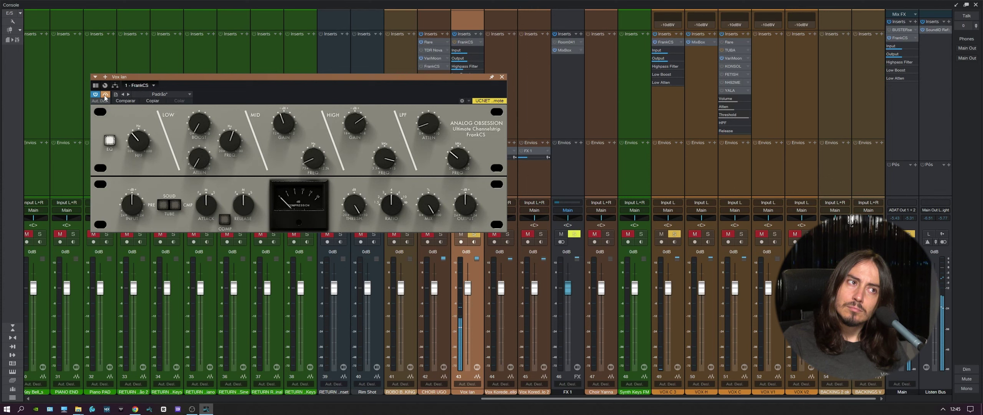
click(104, 96)
drag(426, 123, 426, 124)
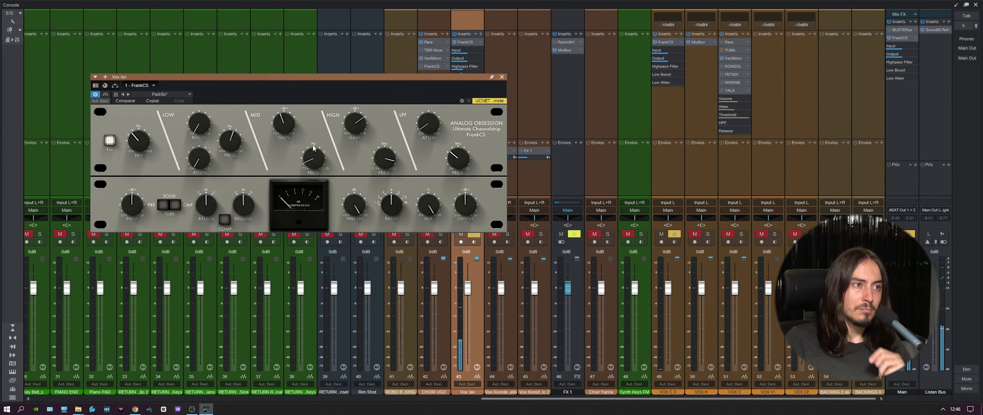
- Bring the mid band gain on the vocal back to 0 dB
mouse_move(312, 161)
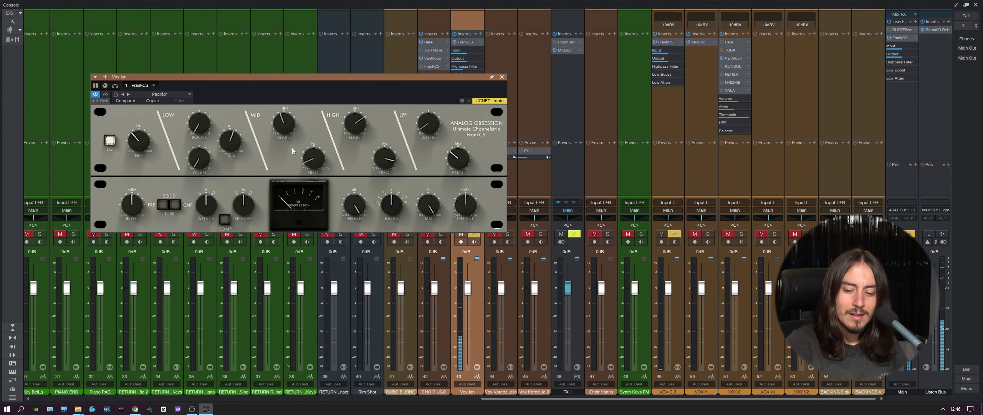
mouse_move(294, 126)
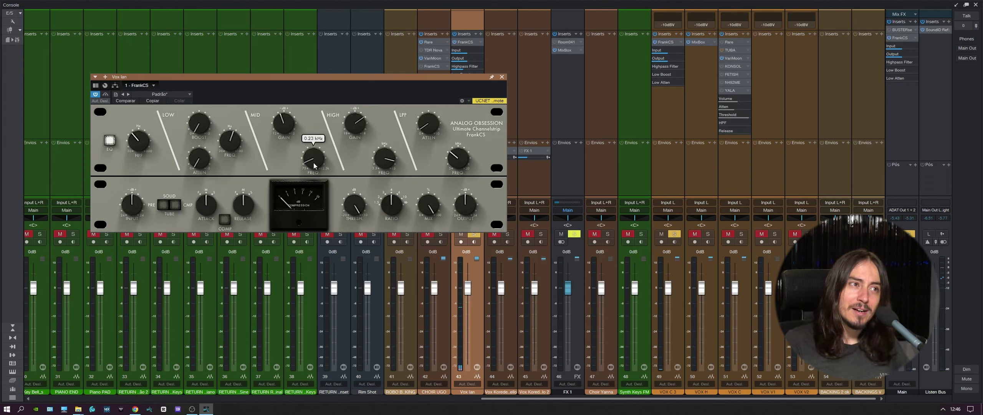
drag(291, 123, 290, 118)
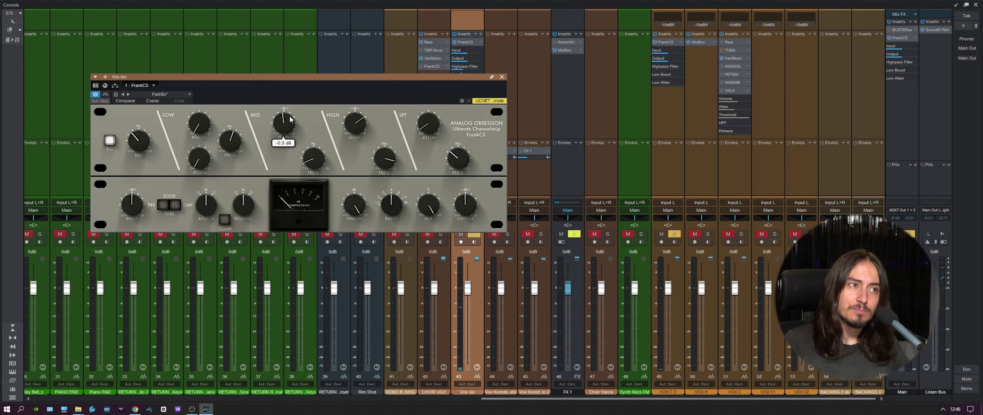
mouse_move(313, 162)
- Raise the low band's frequency to its maximum and add a little low attenuation
drag(230, 141, 246, 84)
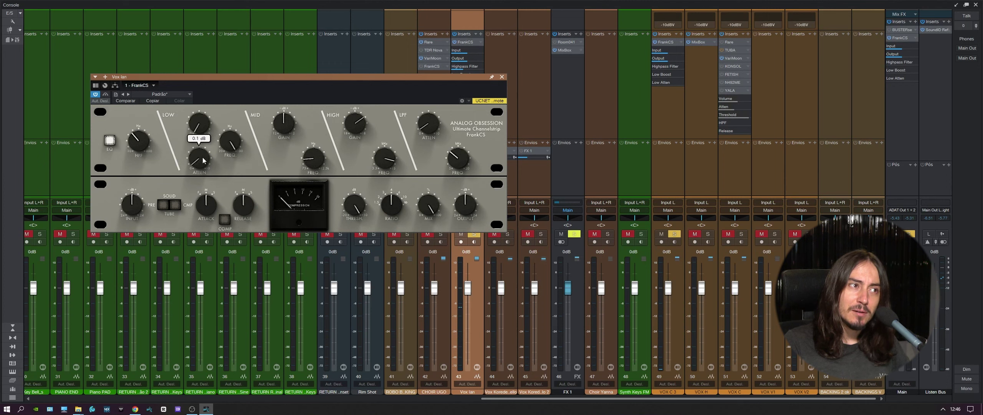
drag(198, 159, 201, 150)
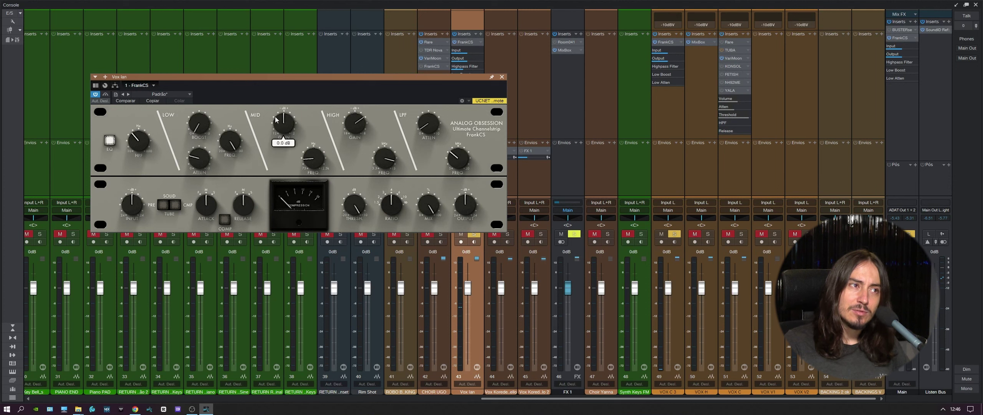
- Boost the mid band gain to about 0.9 dB and raise the band's frequency to about 3.27 kHz
mouse_move(287, 123)
mouse_down()
mouse_move(296, 102)
mouse_move(292, 127)
mouse_up()
drag(310, 158, 331, 102)
drag(329, 129, 290, 125)
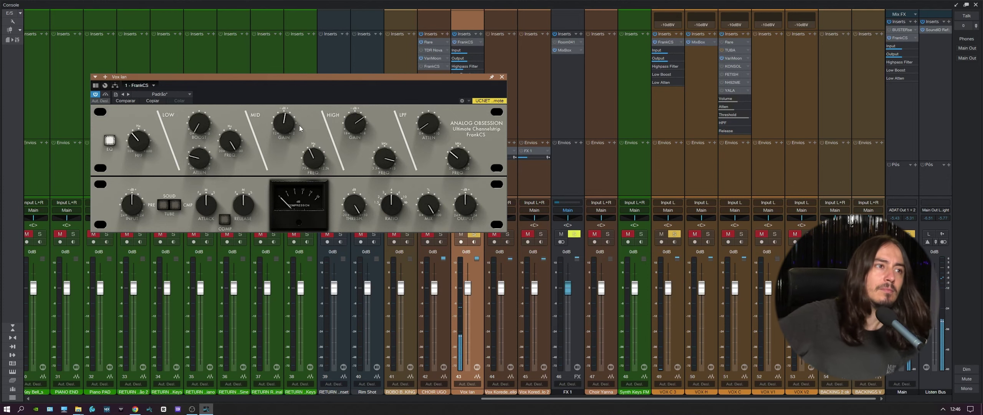
mouse_move(312, 159)
mouse_down()
mouse_move(312, 138)
mouse_move(312, 166)
mouse_up()
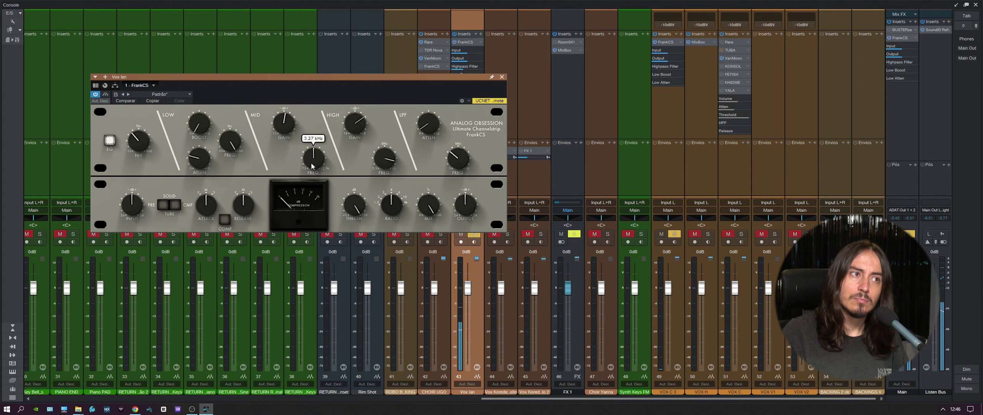
mouse_move(286, 130)
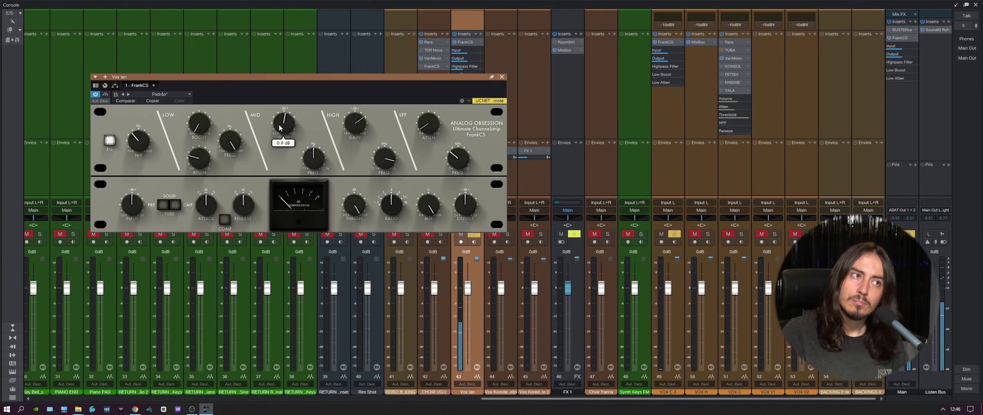
- Lower the mid band's frequency slightly and settle its gain at about 1.0 dB
drag(283, 123, 282, 123)
drag(307, 155, 307, 159)
scroll(308, 161, up, 2)
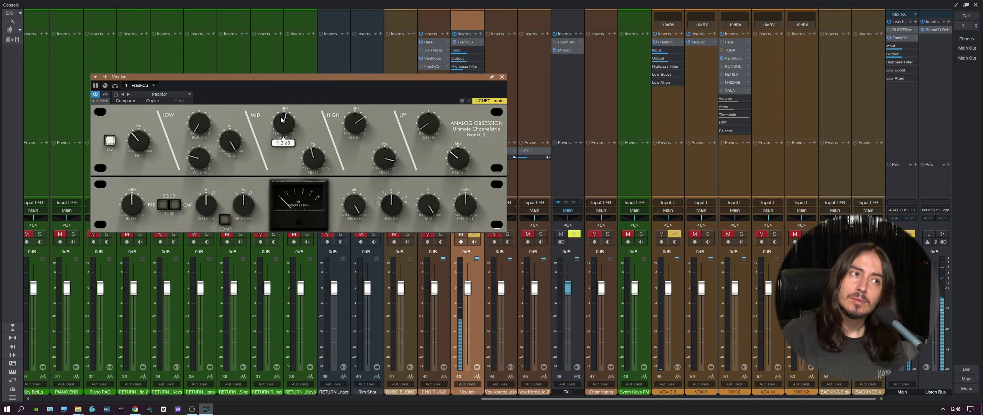
drag(282, 120, 282, 121)
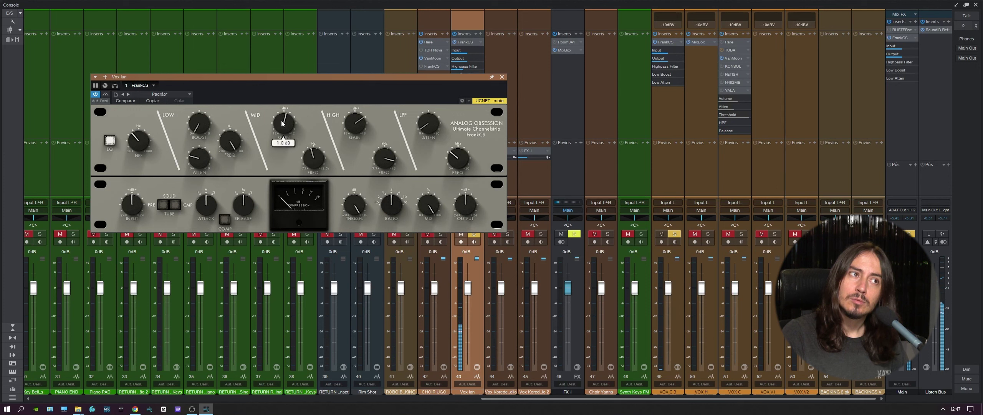
- Reduce the low band attenuation to about 0.7 dB and add a very slight low boost
mouse_move(199, 160)
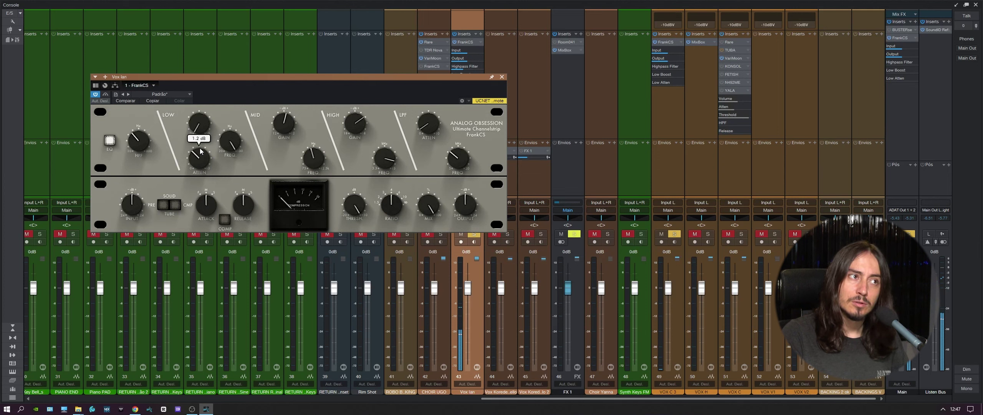
mouse_move(132, 144)
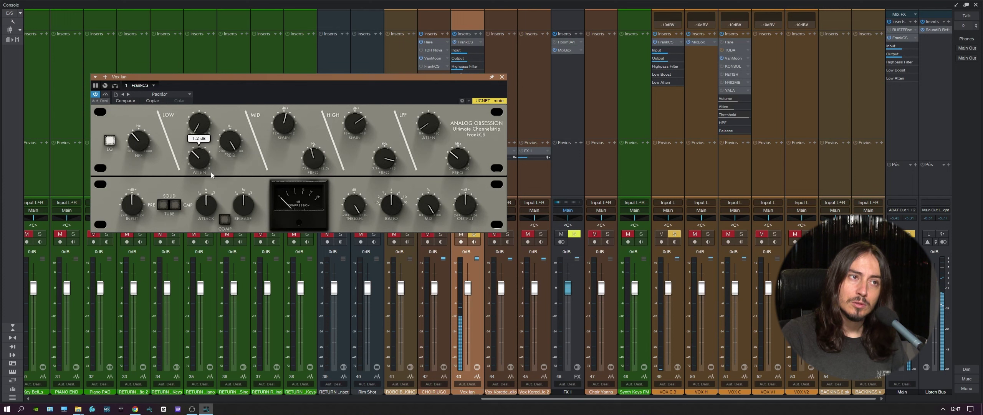
drag(206, 158, 194, 165)
mouse_move(148, 148)
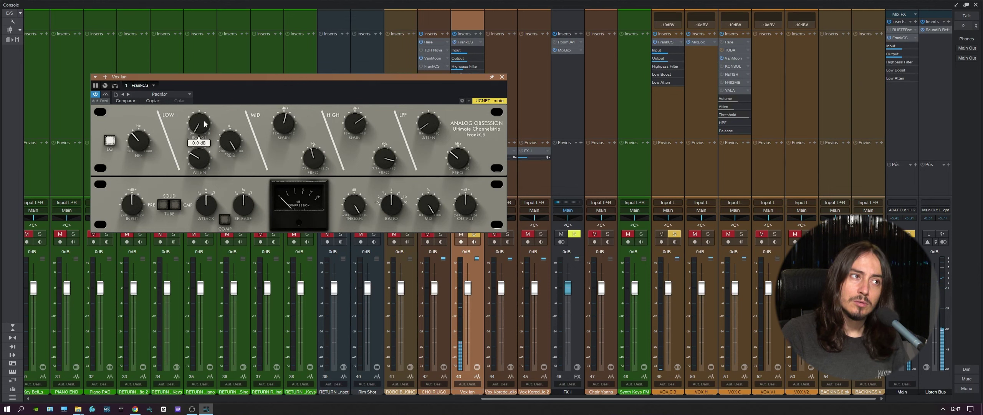
mouse_move(201, 162)
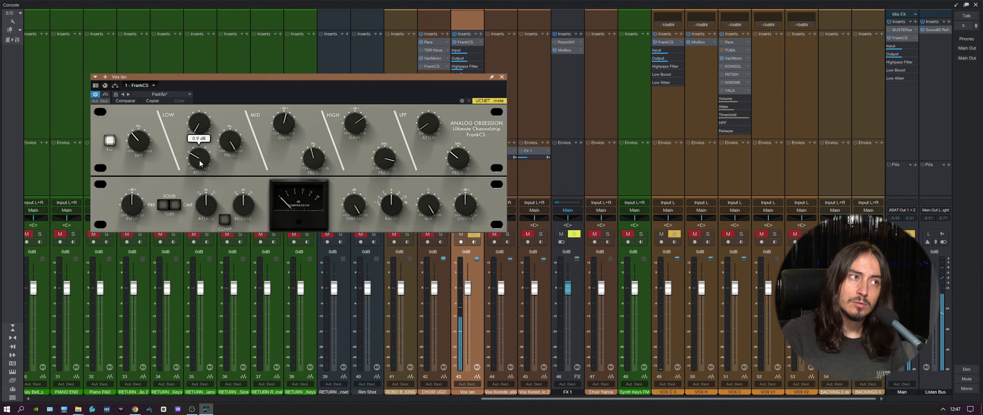
mouse_move(201, 119)
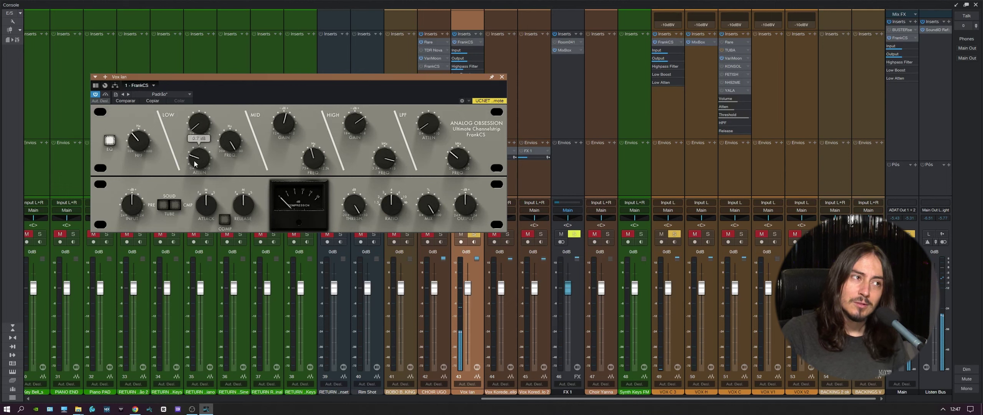
drag(200, 128, 200, 127)
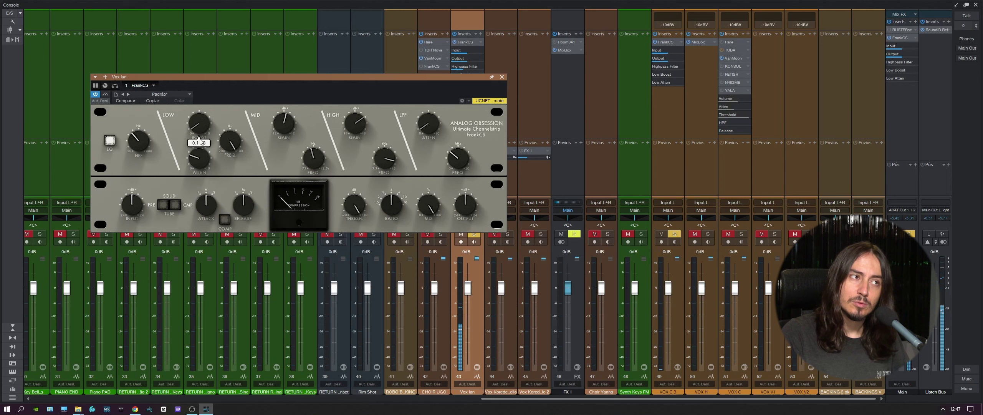
drag(199, 133, 199, 130)
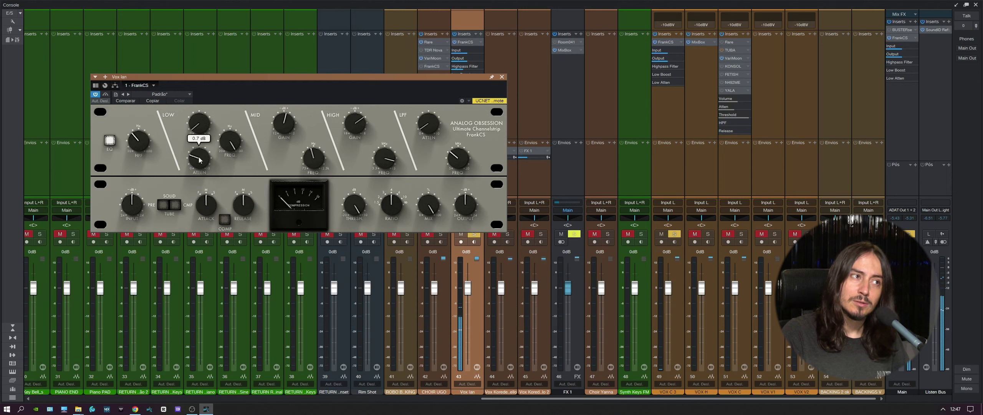
- Set both the preamp and compressor stages to Tube and enable FrankCS's compressor
click(167, 206)
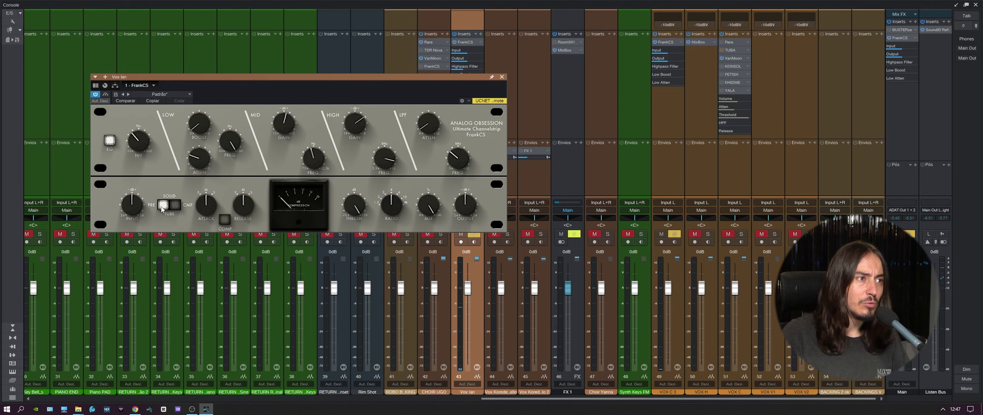
click(175, 205)
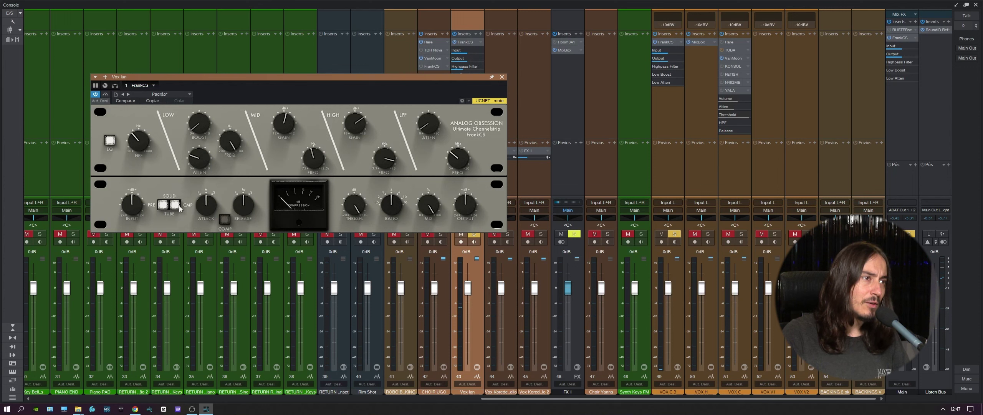
click(165, 207)
click(178, 207)
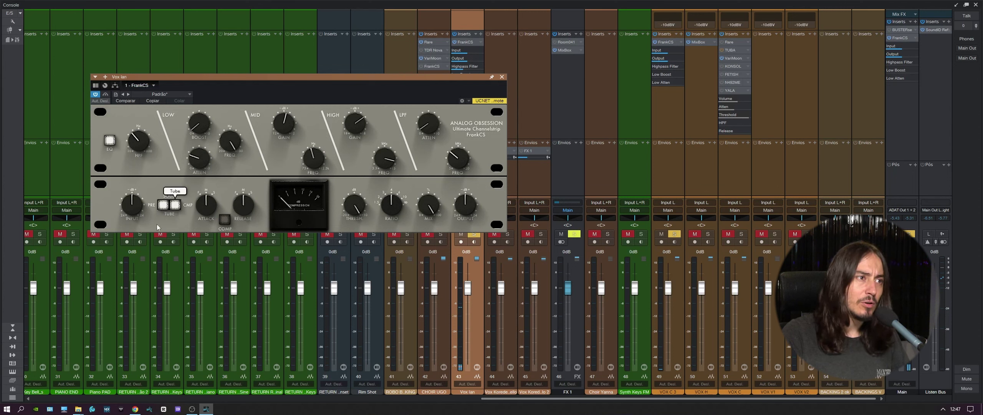
click(225, 219)
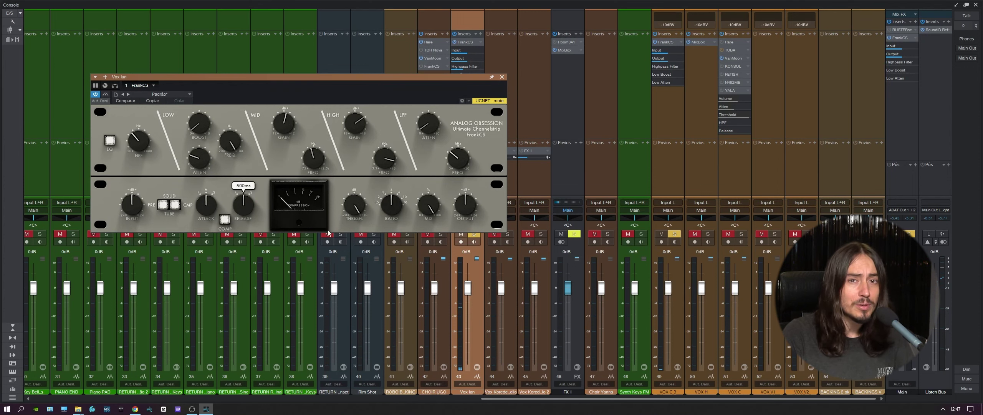
- Shorten the compressor's release time and lower its threshold to about -7 dB
mouse_move(134, 207)
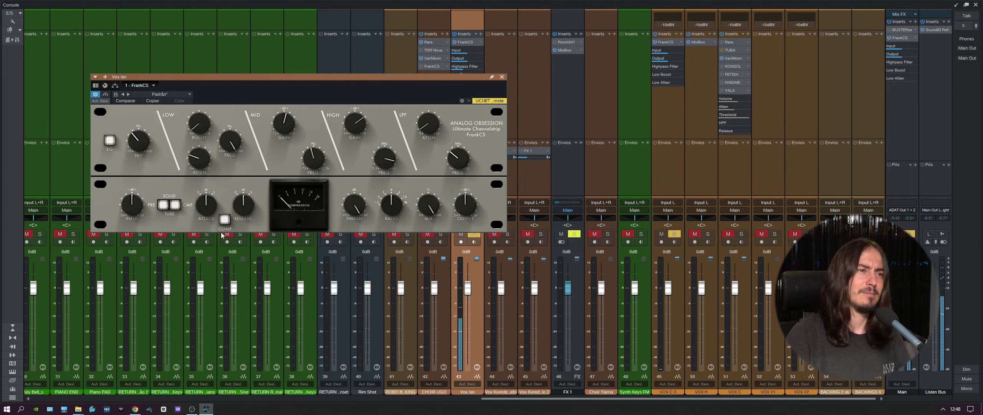
mouse_move(201, 208)
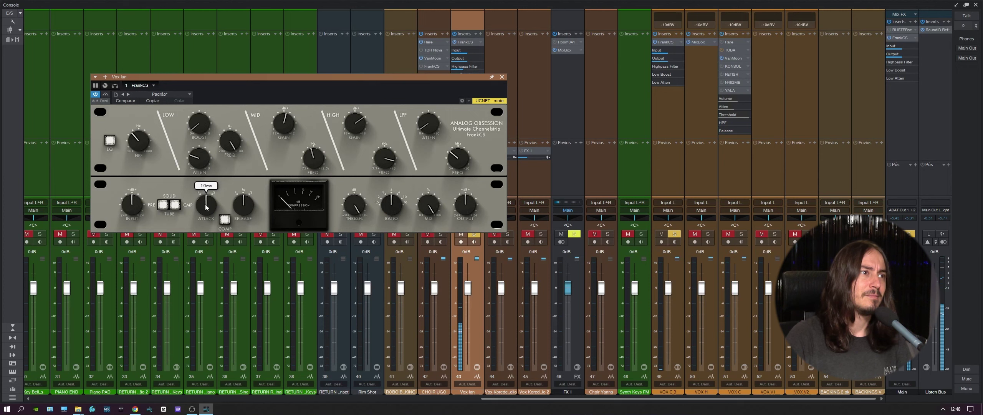
drag(244, 205, 244, 217)
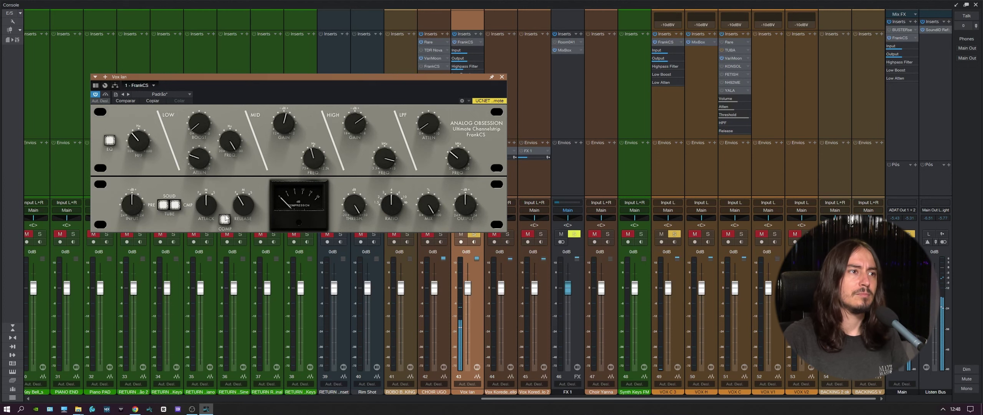
mouse_move(215, 208)
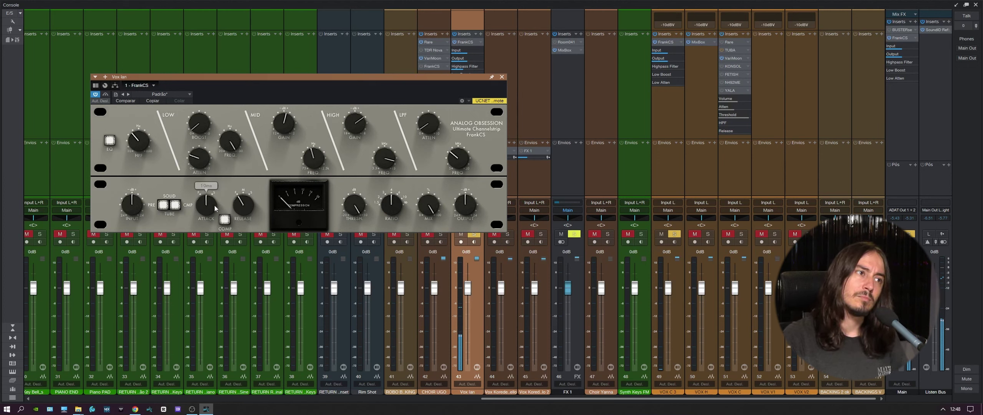
mouse_move(358, 208)
drag(352, 206, 345, 260)
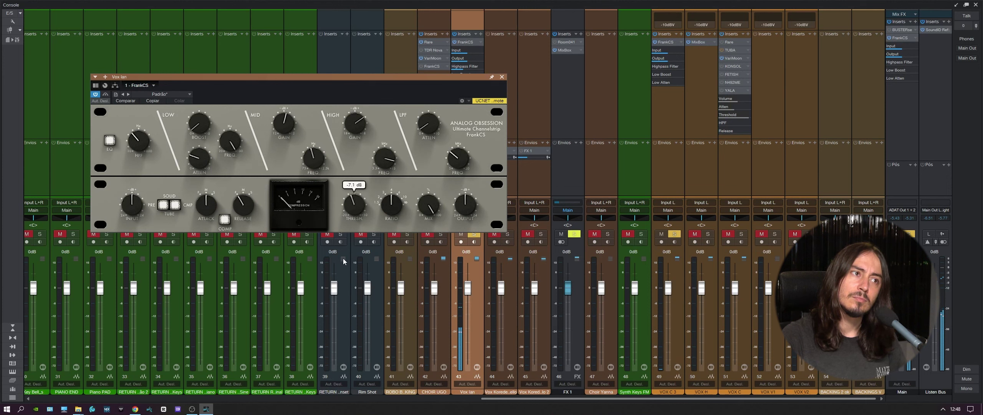
mouse_move(384, 205)
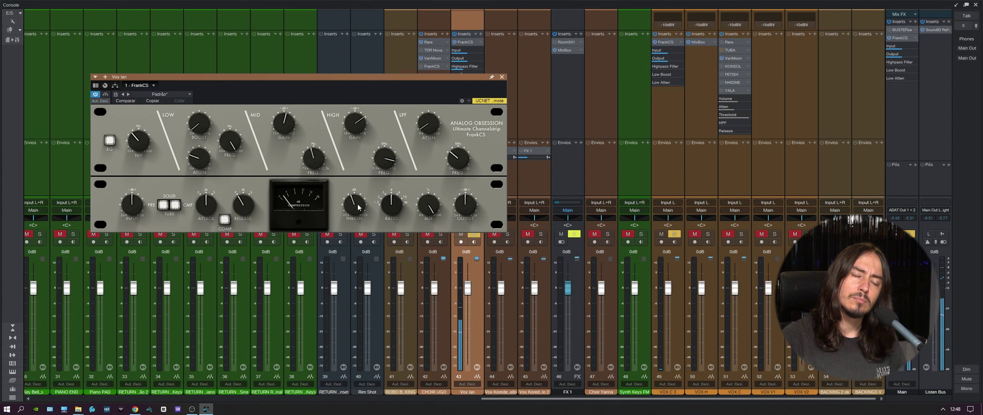
mouse_move(429, 204)
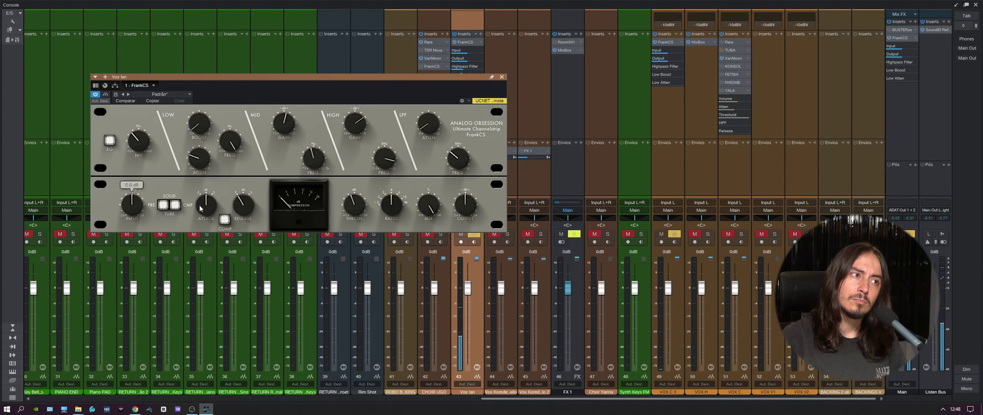
mouse_move(247, 207)
mouse_move(202, 208)
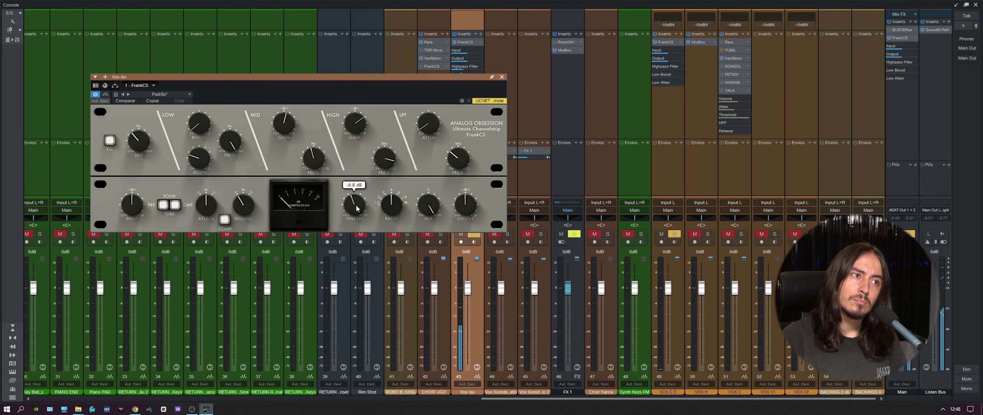
- Lower the vocal compressor's ratio and bring its threshold down to about -8.2 dB
mouse_move(245, 207)
mouse_down()
mouse_move(251, 184)
mouse_move(253, 210)
mouse_up()
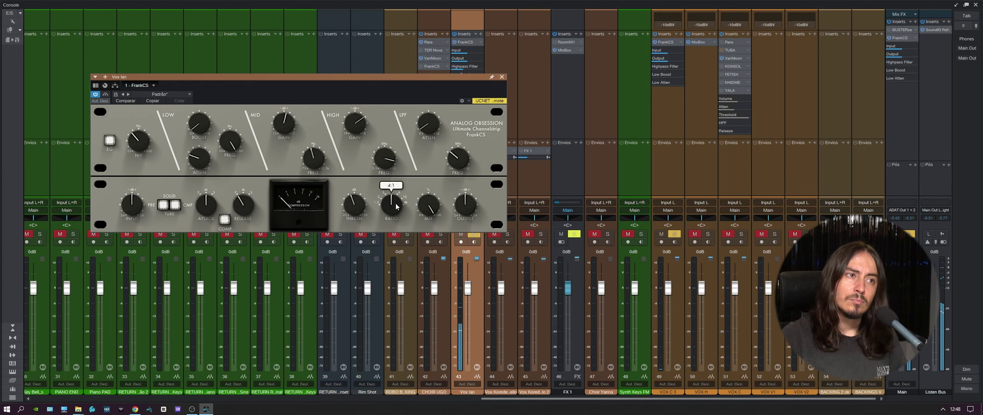
scroll(394, 205, down, 2)
drag(395, 208, 354, 209)
mouse_move(354, 204)
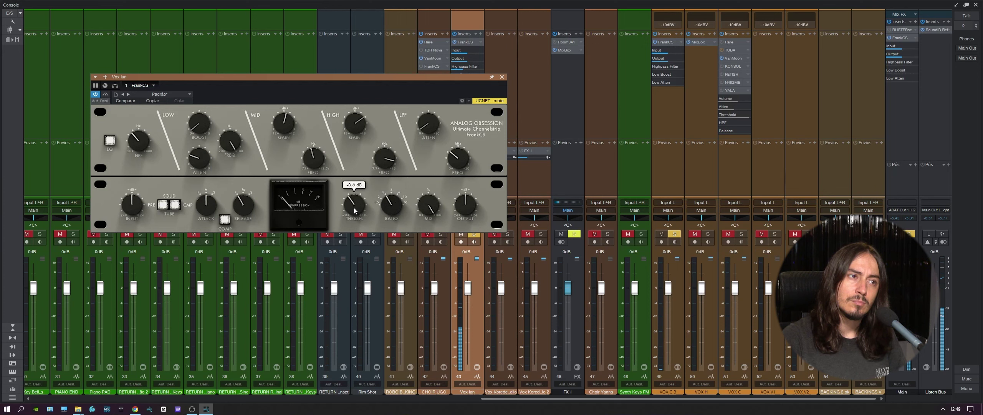
drag(354, 208, 355, 206)
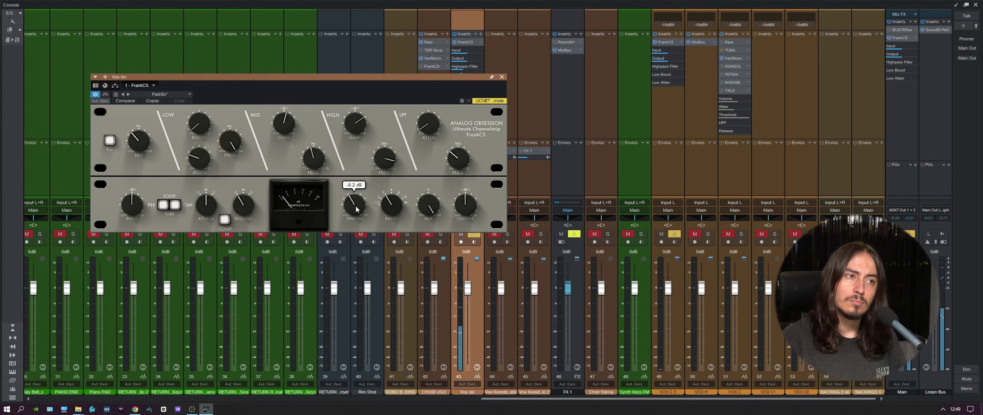
- Raise FrankCS's output to about 2.9 dB and fine-tune the compressor's threshold to about -7.9 dB
drag(469, 213, 468, 209)
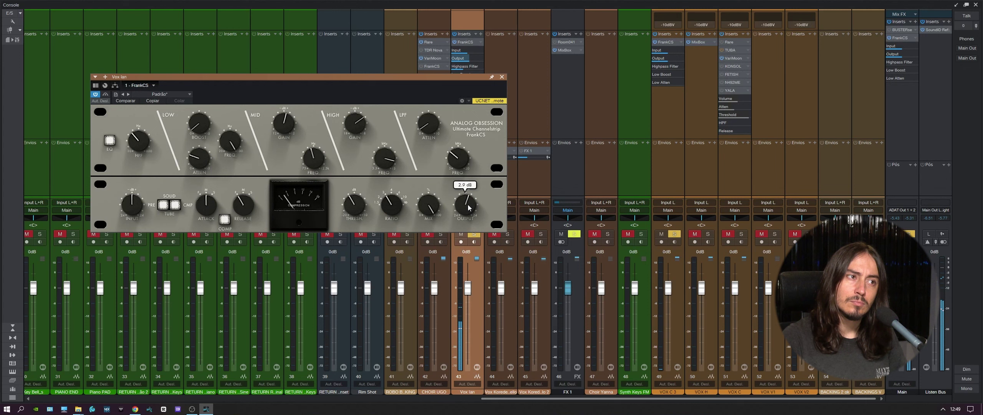
mouse_move(360, 209)
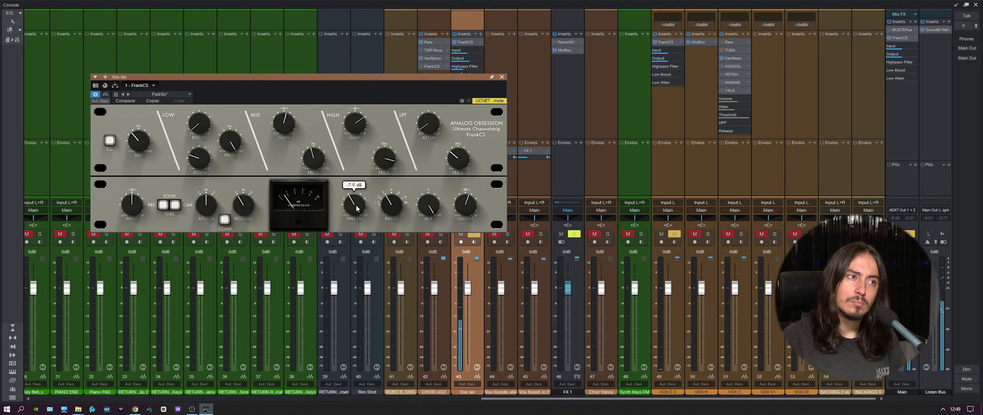
mouse_move(465, 210)
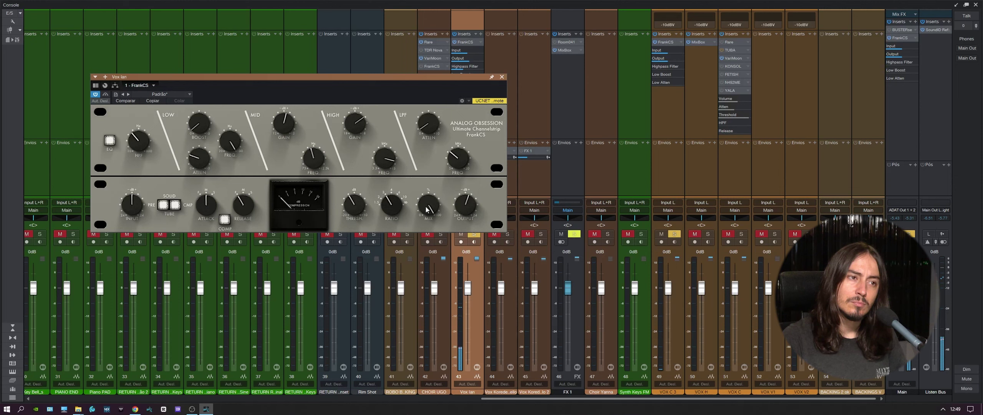
- Compare the vocal with FrankCS deactivated and active, trimming the output to about 1.9 dB
mouse_move(198, 119)
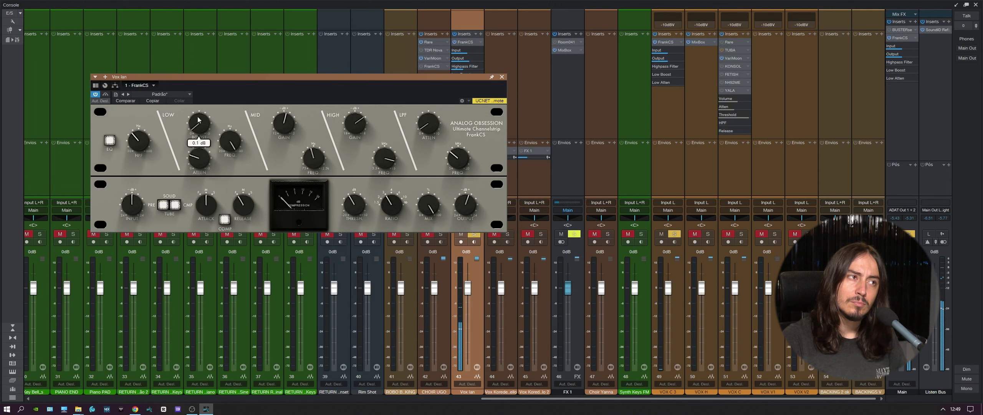
click(96, 96)
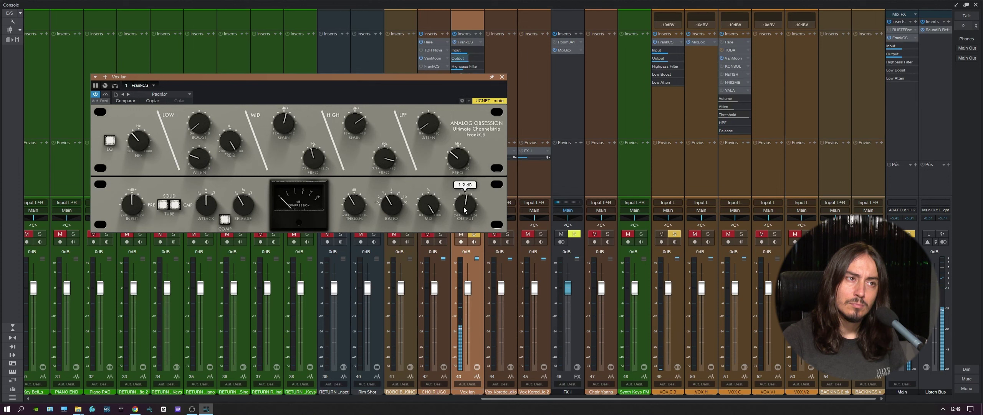
click(96, 95)
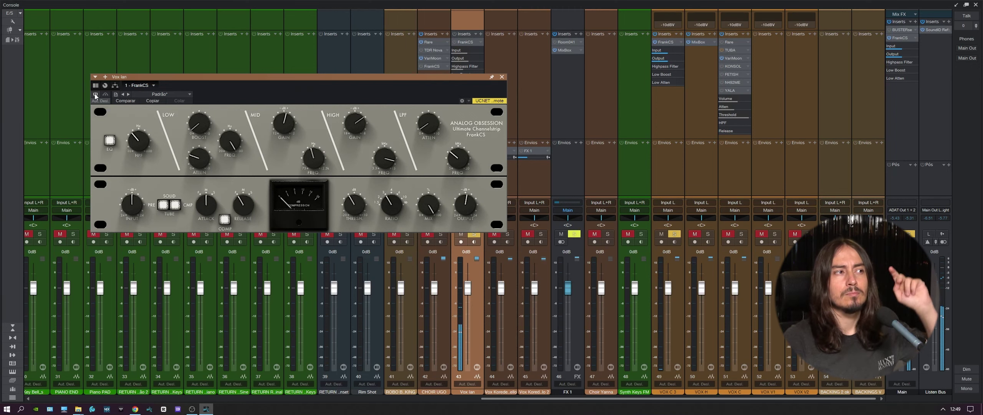
click(95, 95)
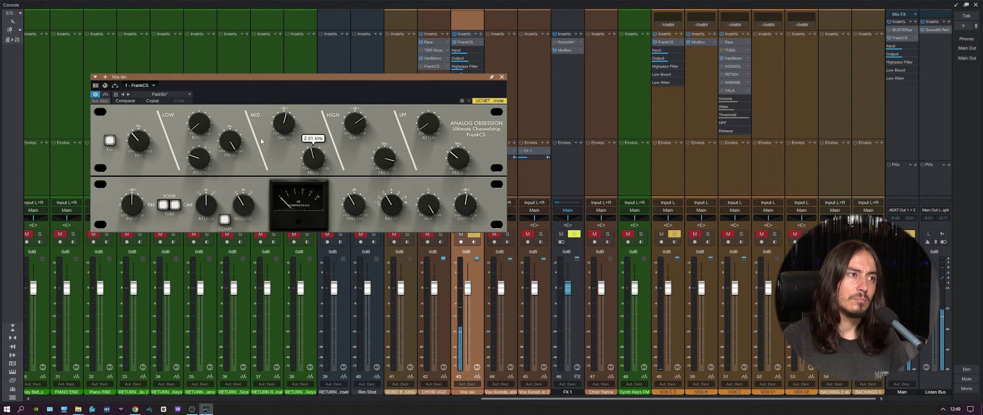
- Reduce the mid band's gain slightly on the vocal's FrankCS and close the plug-in window
mouse_move(282, 130)
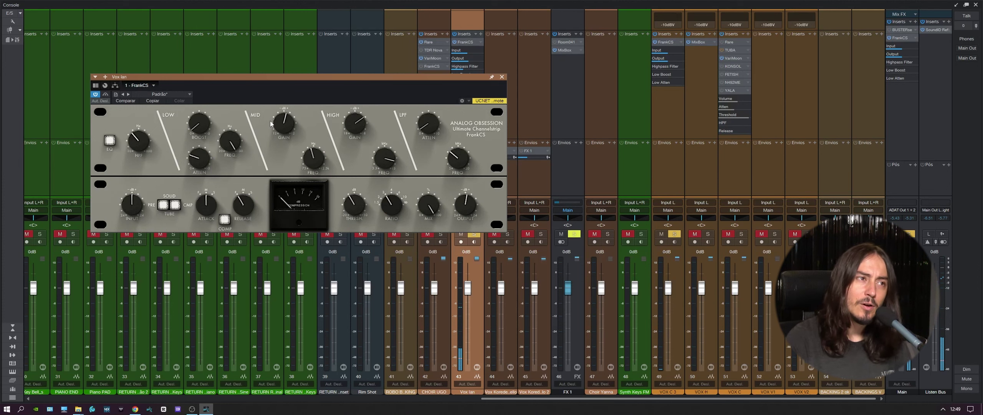
drag(284, 125, 284, 127)
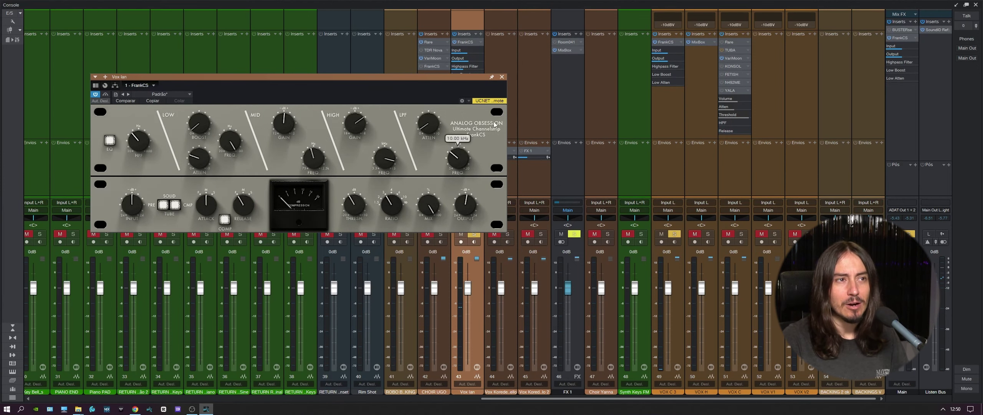
click(501, 77)
- Mute the lead vocal channel and select the seven drum channels that carry FRANK, from the first kick to the last hi-hat
click(461, 234)
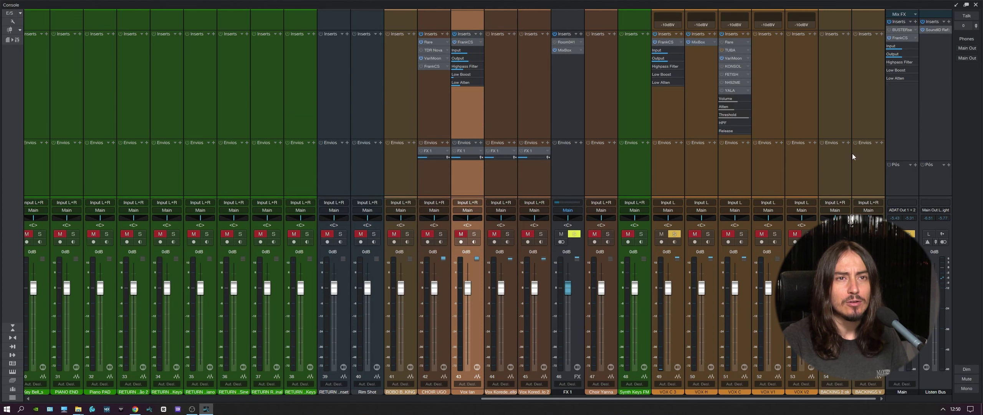
click(906, 91)
scroll(134, 317, left, 10)
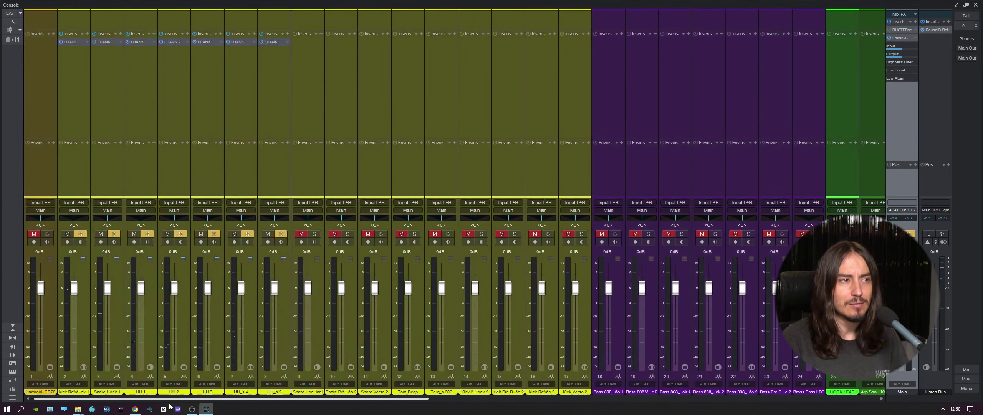
click(86, 85)
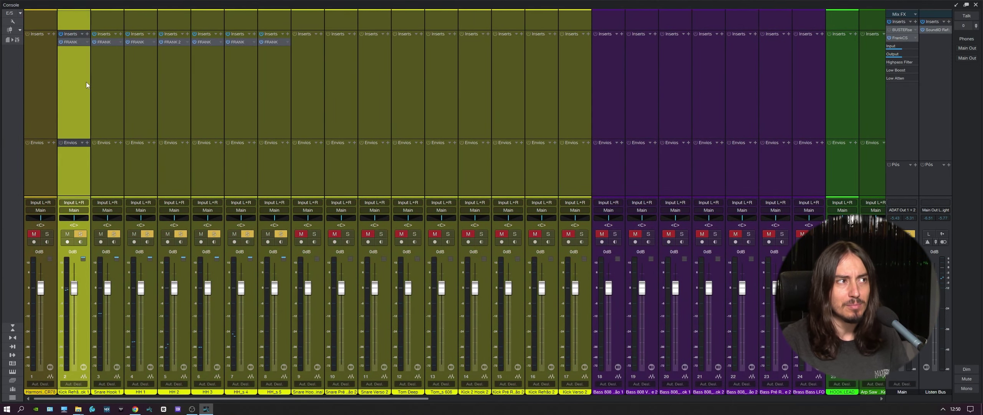
shift+click(264, 93)
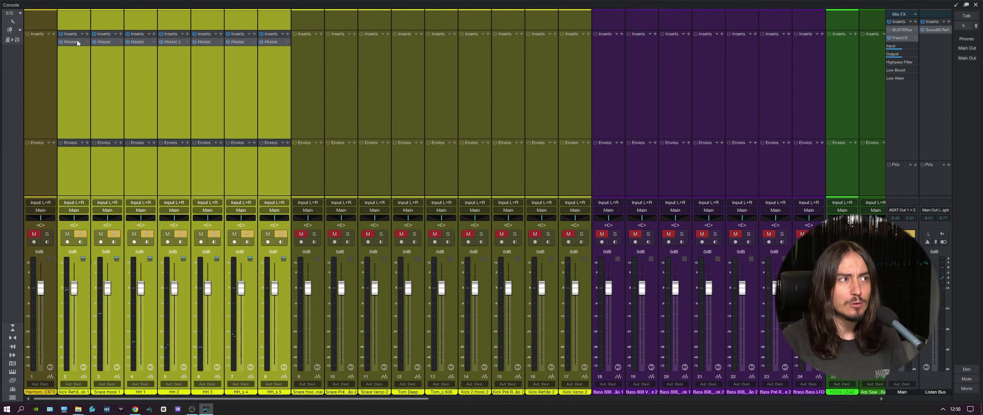
- Open FrankCS on the Main channel, move its window aside and turn its EQ section off
click(899, 39)
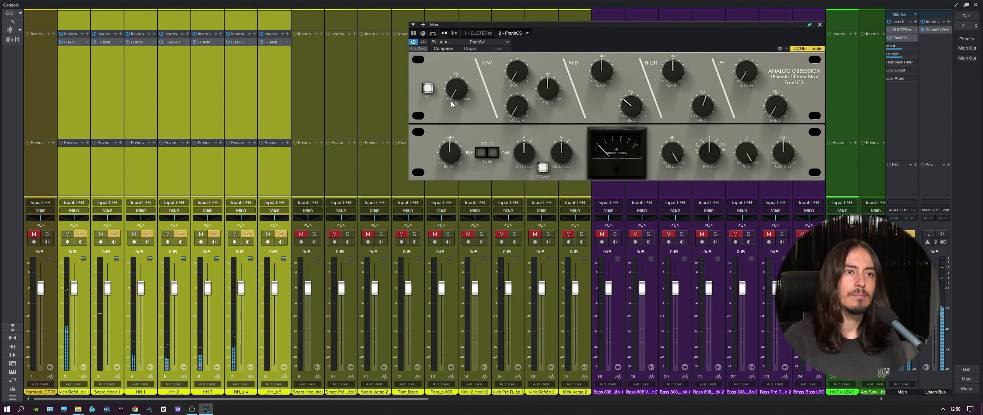
drag(509, 25, 386, 16)
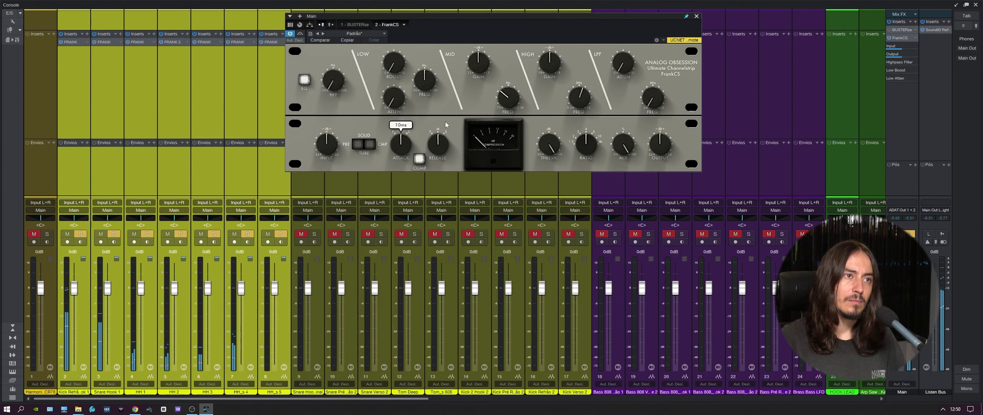
click(304, 80)
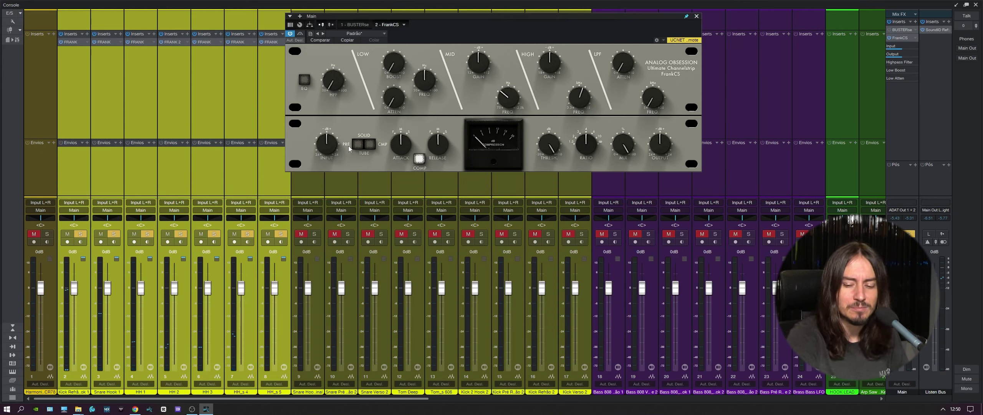
- Lower the Main compressor's threshold to about -3.0 dB and shorten its release time
mouse_move(558, 152)
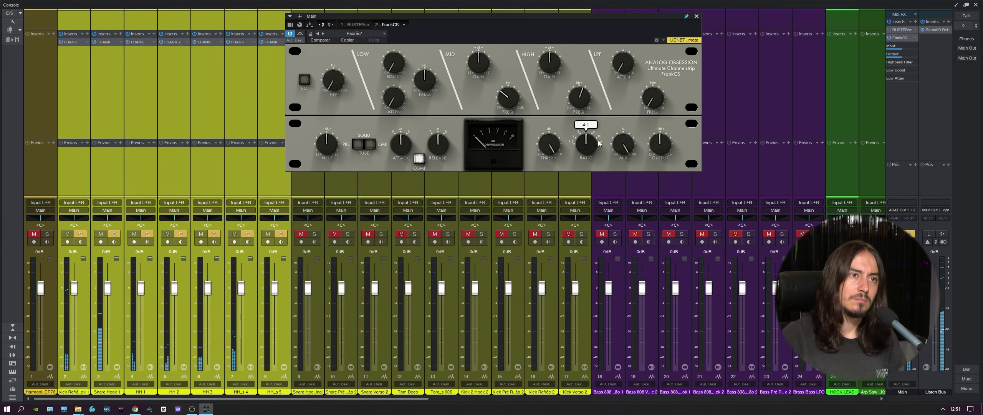
drag(551, 145, 552, 184)
mouse_move(582, 141)
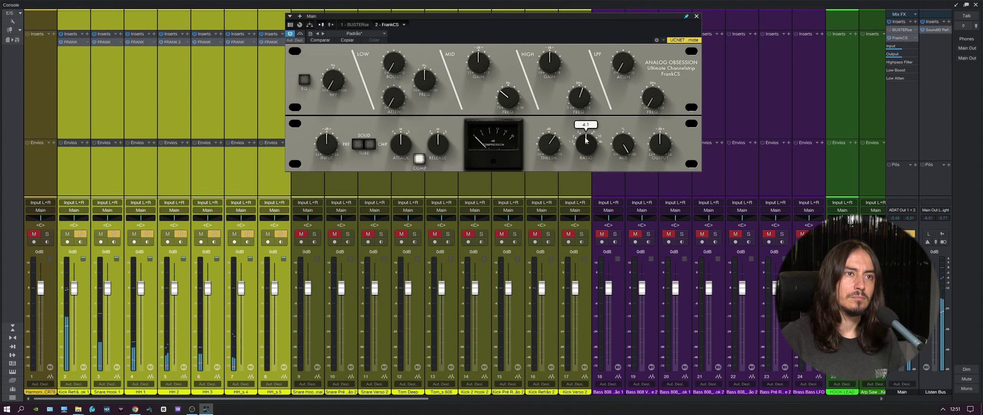
mouse_move(623, 147)
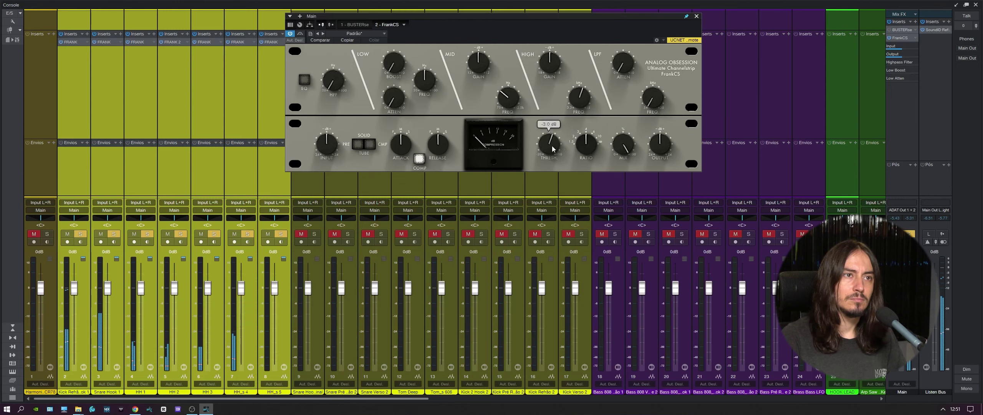
drag(438, 144, 450, 172)
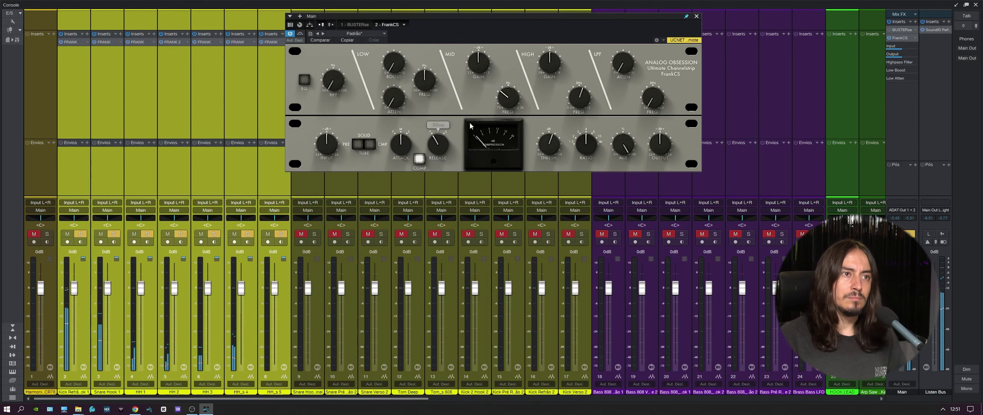
- Drive the Main FrankCS input to about 11.2 dB and set its preamp stage to Tube
mouse_move(327, 142)
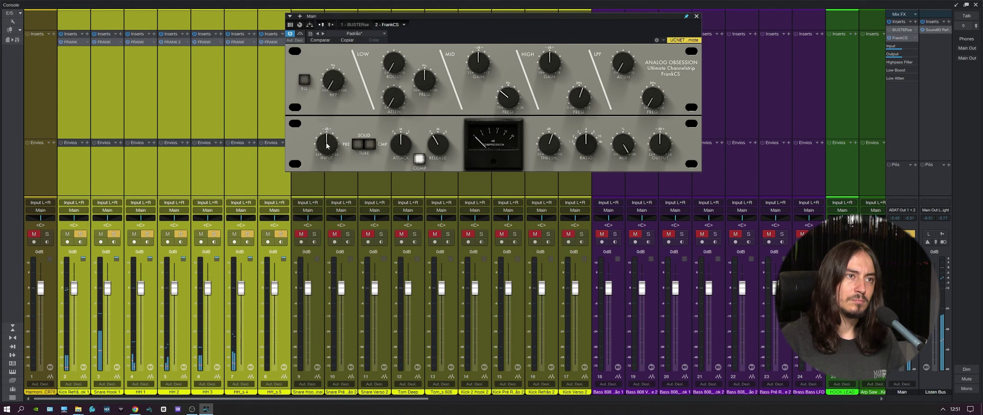
scroll(327, 143, up, 3)
drag(328, 142, 329, 123)
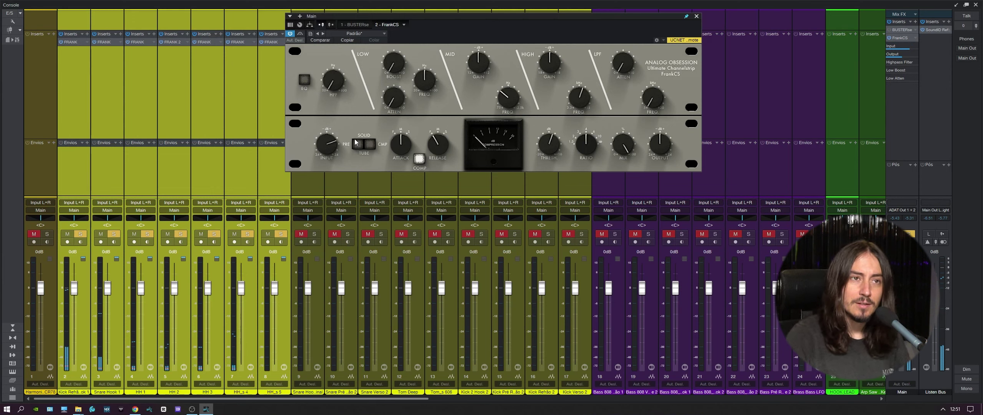
click(356, 143)
mouse_move(324, 144)
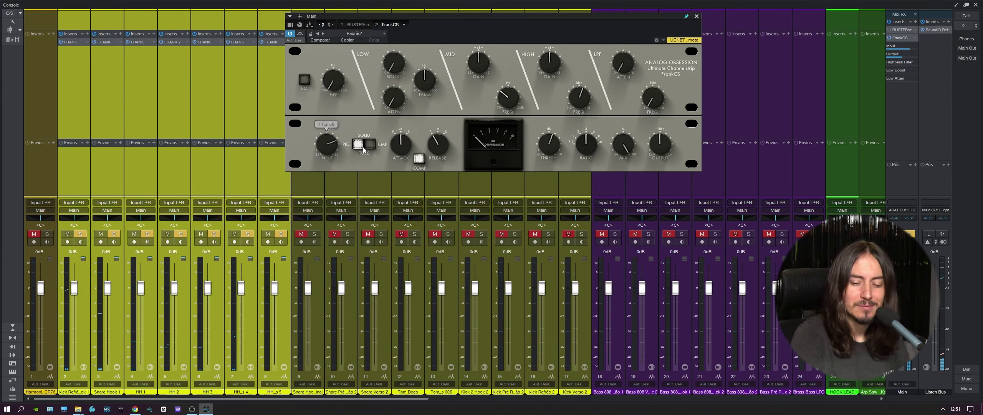
- Sweep the input level from 24.0 dB down to -24.0 dB and reset it to its default
drag(326, 143, 341, 77)
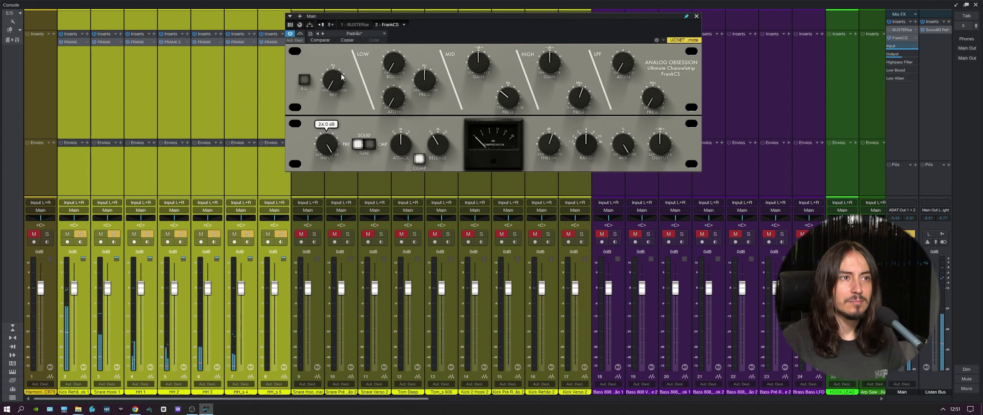
drag(342, 76, 347, 223)
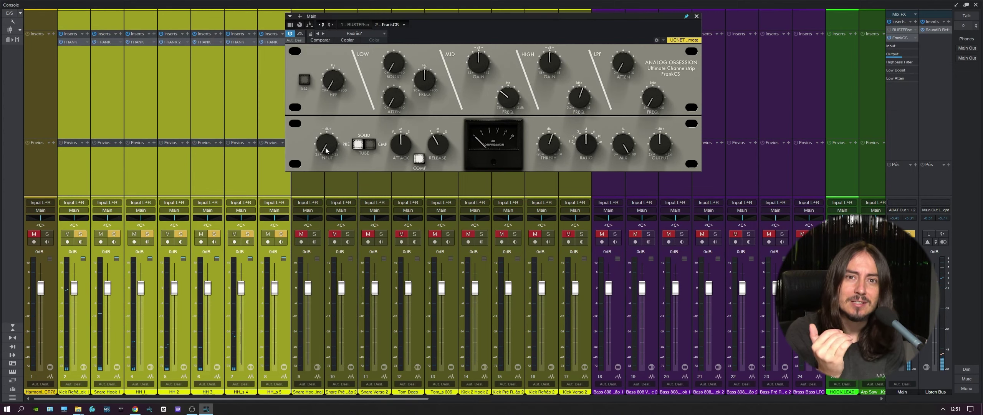
mouse_move(318, 154)
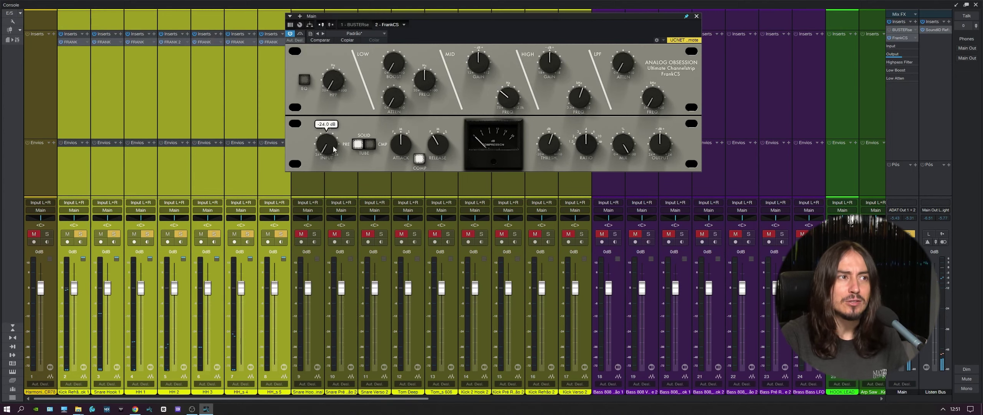
double_click(327, 143)
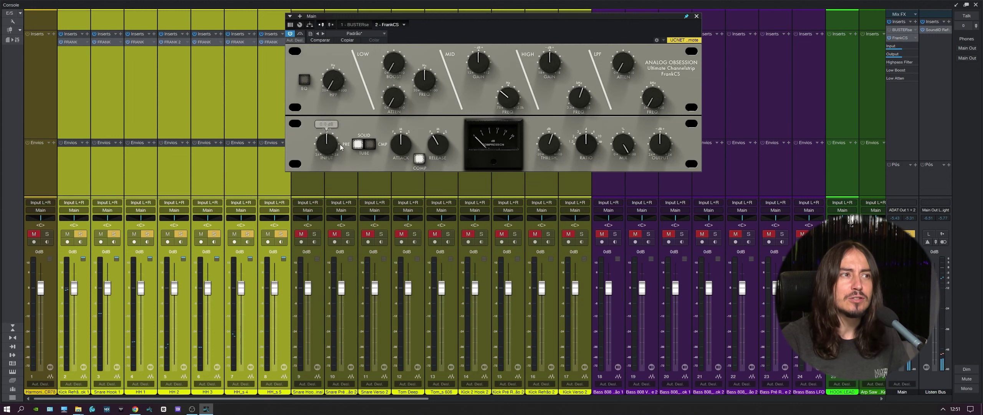
- Raise the Main FrankCS input to about 10.7 dB to drive the tube preamp
scroll(332, 145, up, 5)
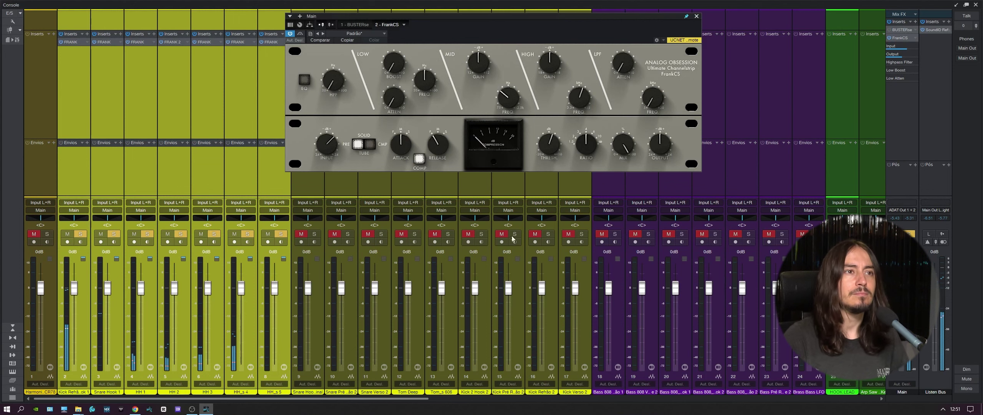
mouse_move(314, 149)
drag(314, 148, 324, 140)
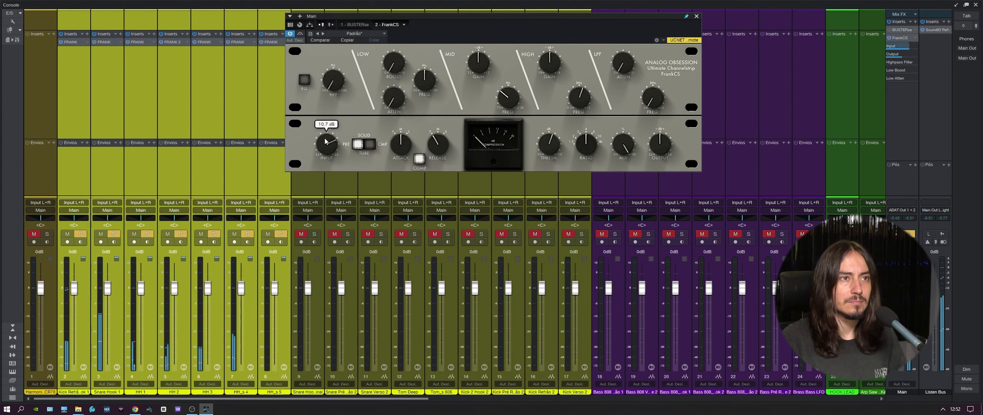
- Lower the compressor's threshold slightly and raise the output to level-match the drums against the bypassed signal
mouse_move(583, 134)
drag(549, 145, 550, 150)
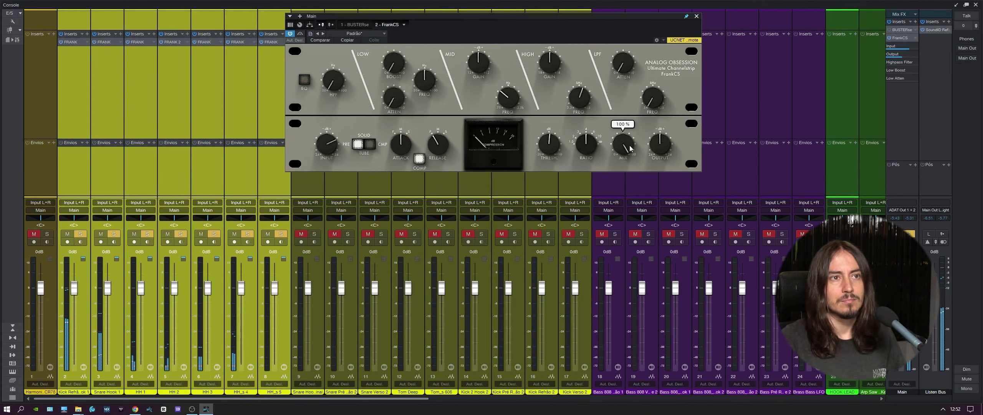
mouse_move(665, 145)
drag(664, 144, 661, 142)
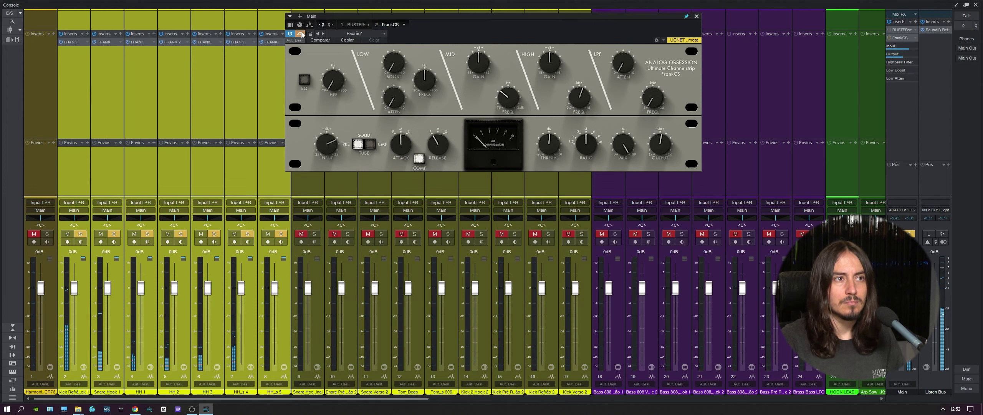
mouse_move(664, 144)
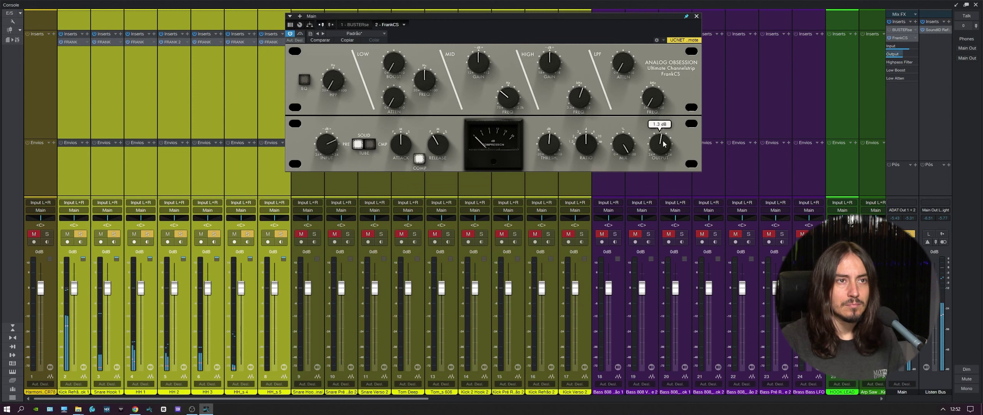
- Compare the playing drums with FrankCS bypassed and active on the Main channel
click(300, 34)
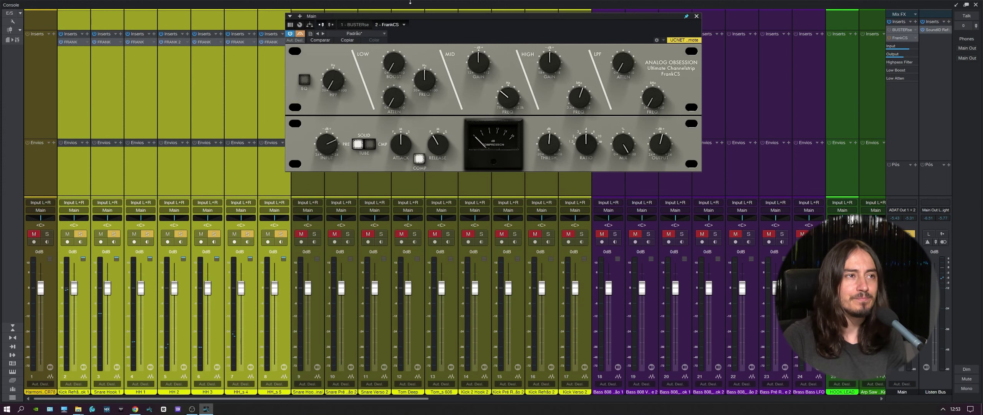
key(space)
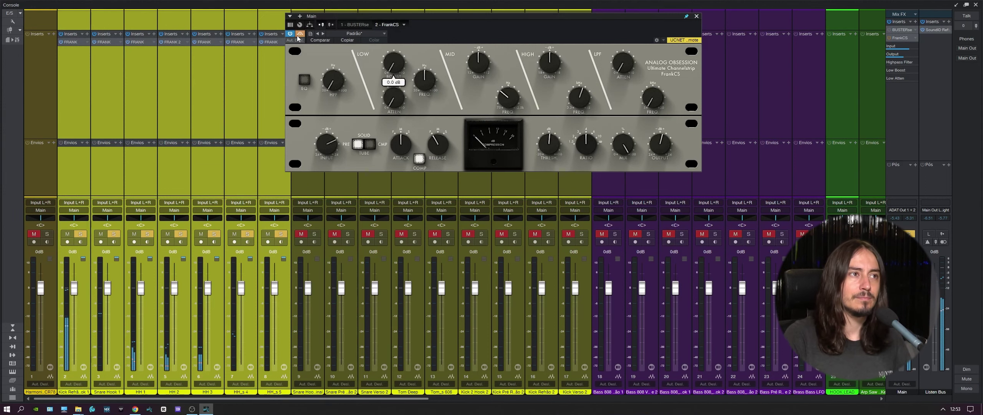
click(300, 34)
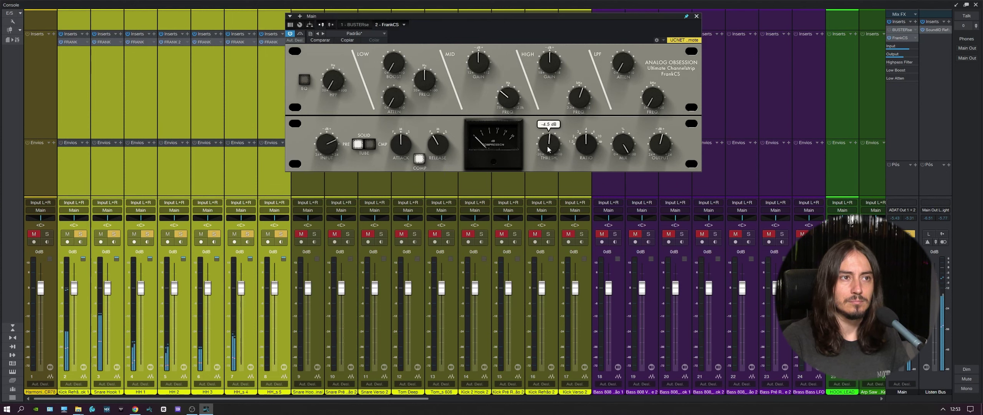
mouse_move(575, 148)
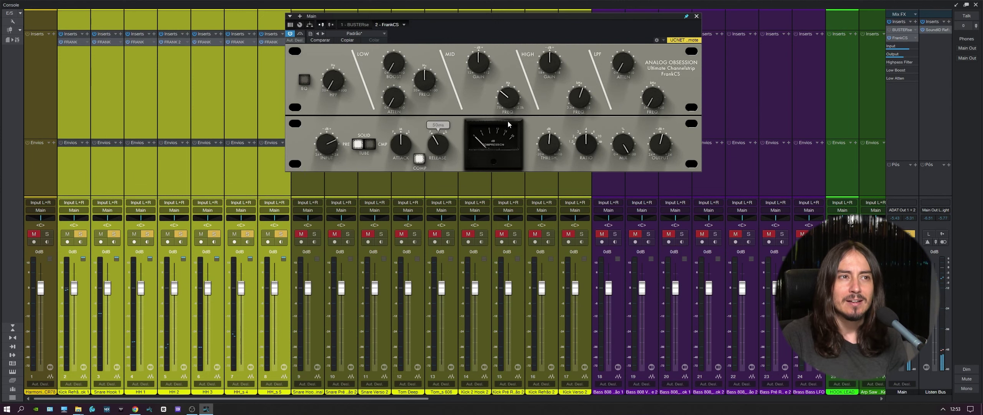
- Switch the FrankCS compressor stage to Tube and lower the input to -24.0 dB
click(372, 144)
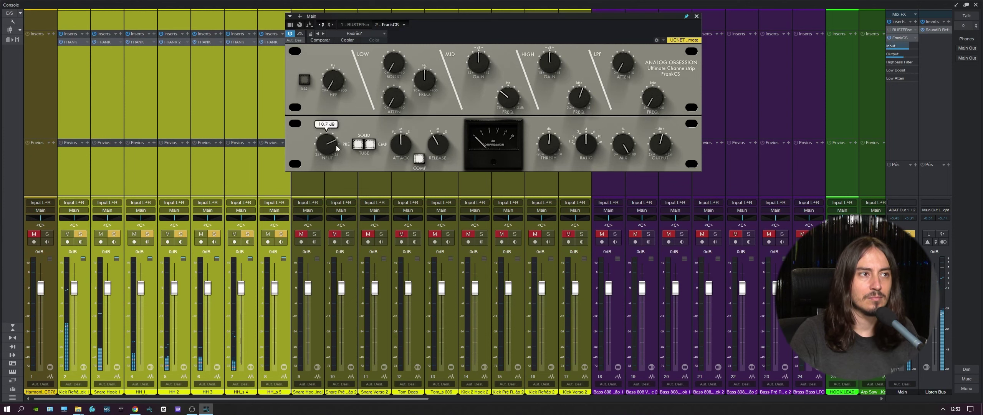
drag(333, 139, 325, 199)
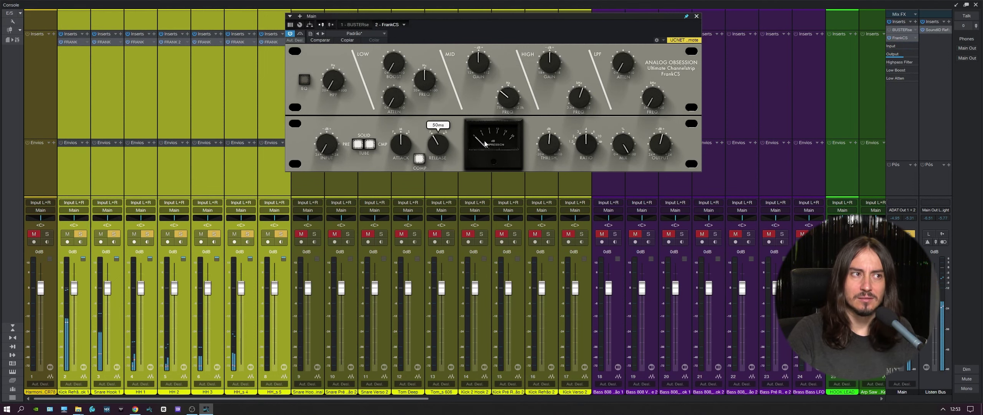
mouse_move(324, 148)
drag(324, 148, 295, 236)
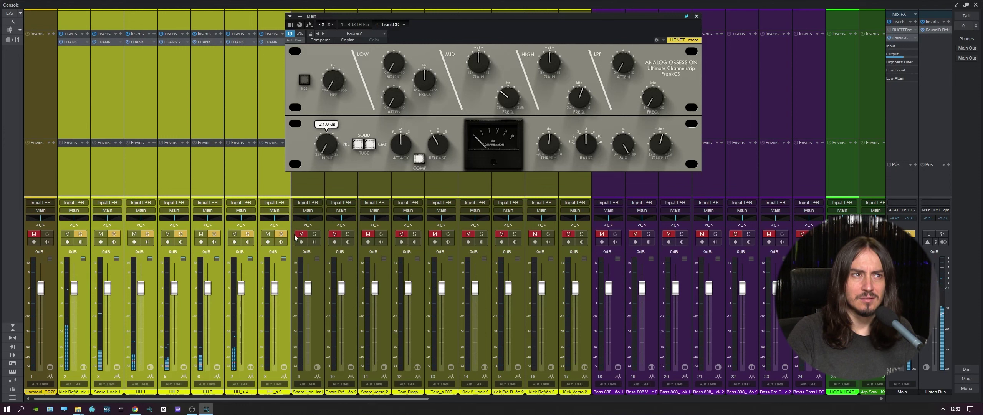
- Set the compressor threshold to about -5.2 dB and the output to about 3.4 dB, comparing against the bypassed signal
drag(551, 152, 552, 154)
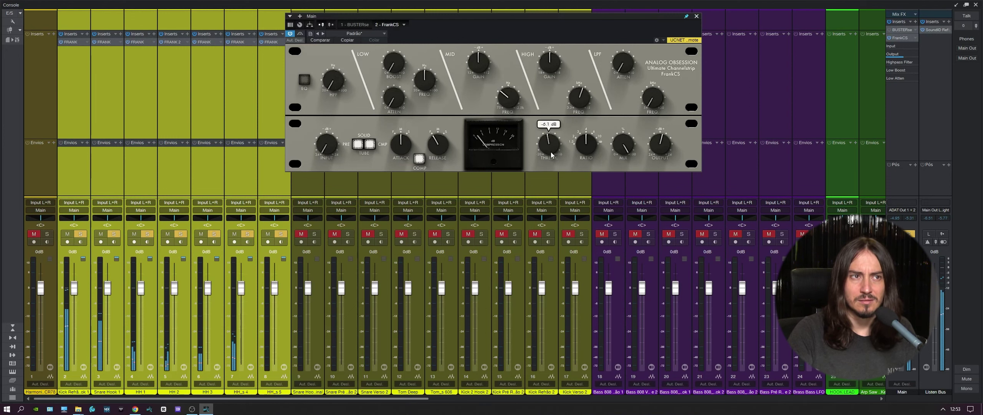
drag(550, 152, 550, 144)
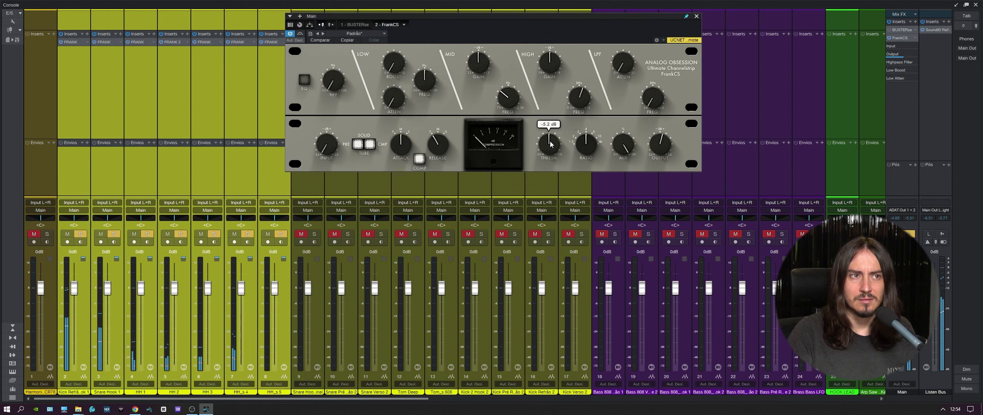
mouse_move(663, 148)
scroll(663, 149, up, 1)
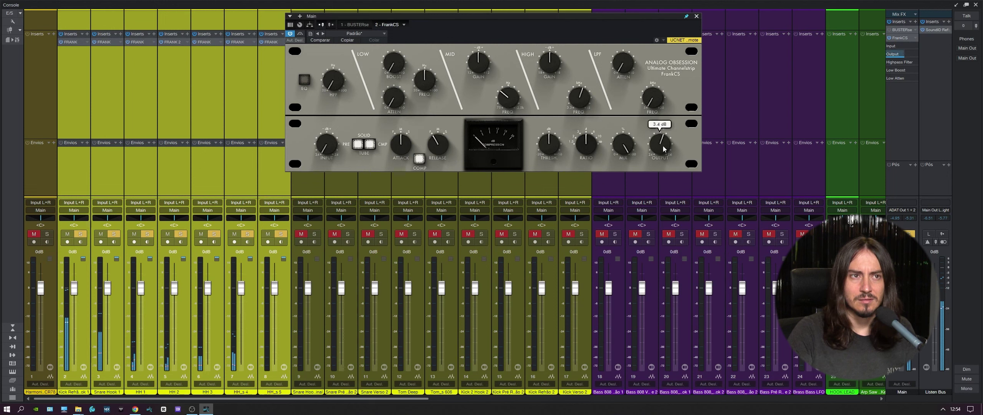
click(298, 34)
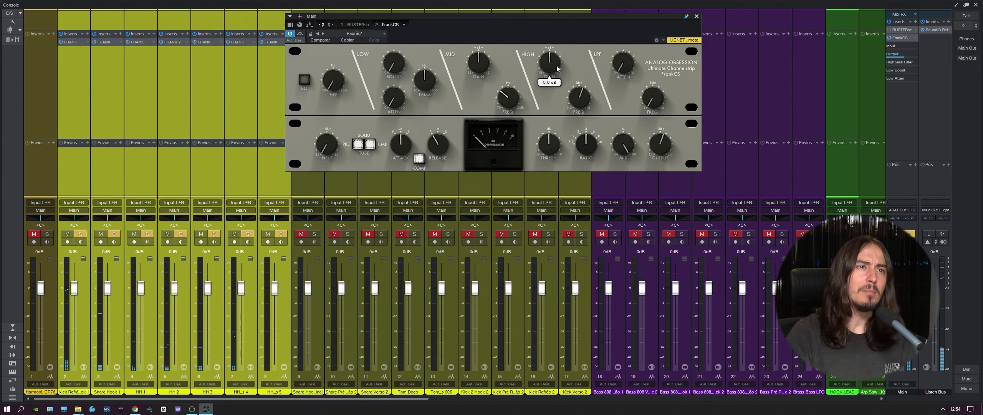
- Raise the high band's gain to about 3.1 dB and play the drums
mouse_move(576, 97)
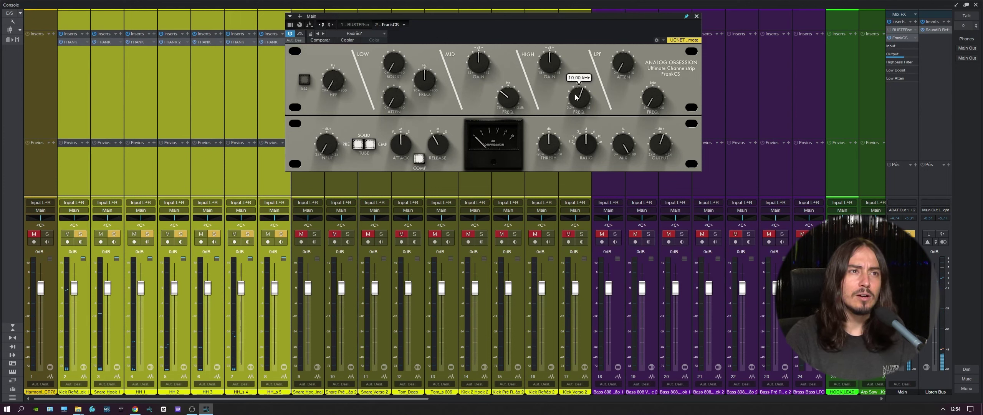
scroll(576, 97, down, 1)
scroll(575, 95, up, 2)
drag(549, 64, 548, 58)
scroll(549, 59, up, 2)
mouse_move(546, 71)
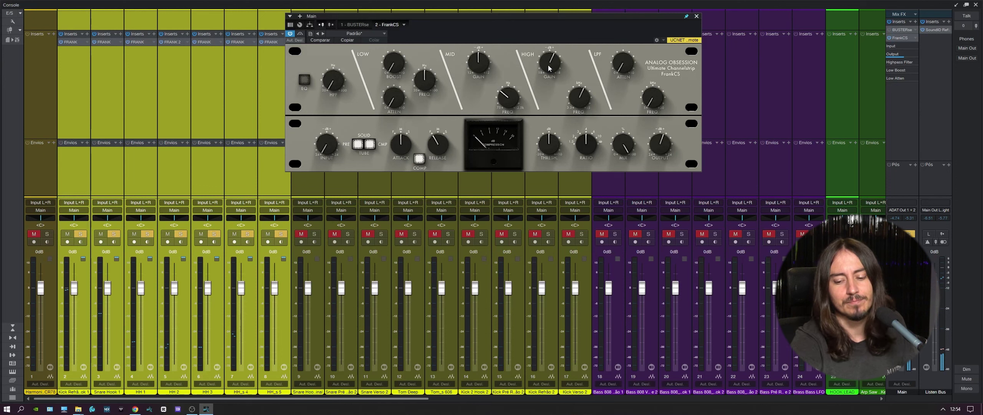
key(space)
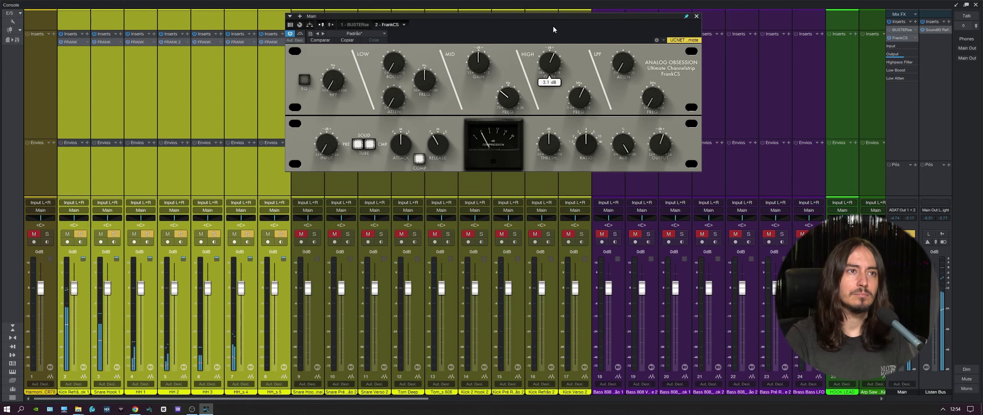
- Lower the high band's frequency below 7.28 kHz and boost its gain to about 9.1 dB
mouse_move(551, 64)
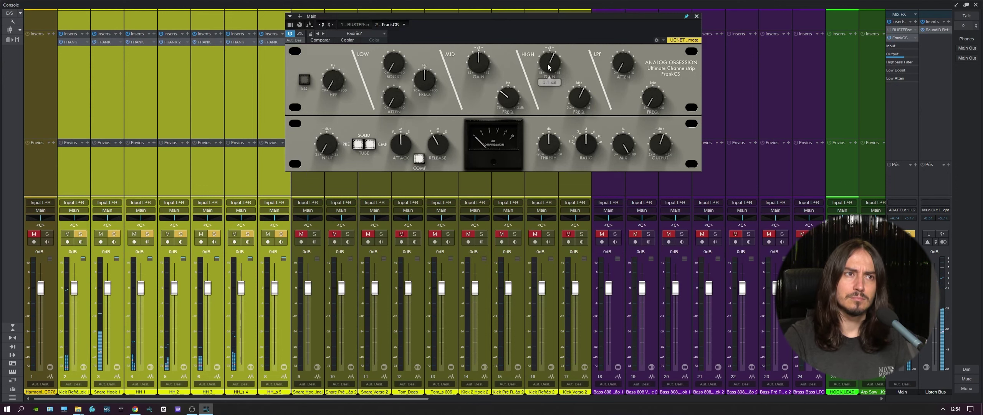
drag(577, 97, 580, 110)
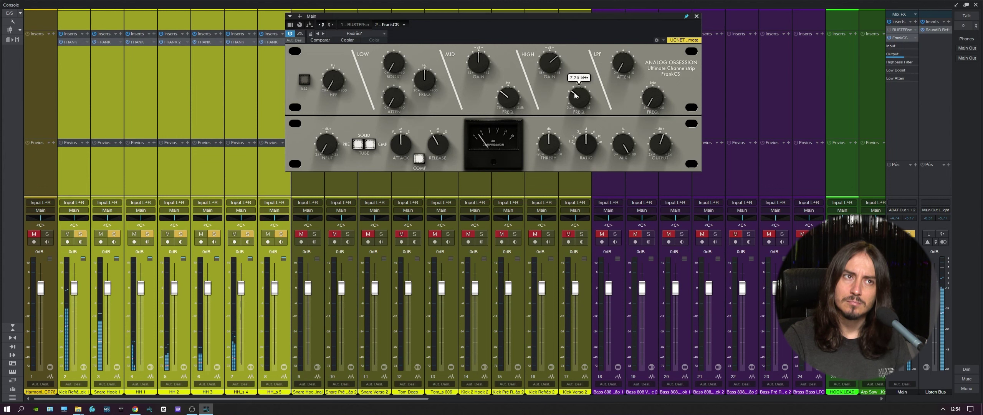
drag(553, 66, 553, 59)
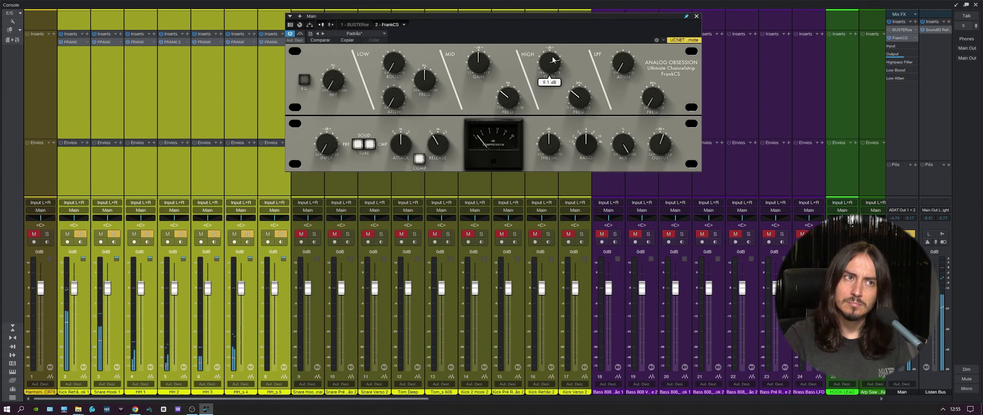
- Switch the EQ on and set the high band to 10.00 kHz with a gain of about 1.9 dB
click(304, 79)
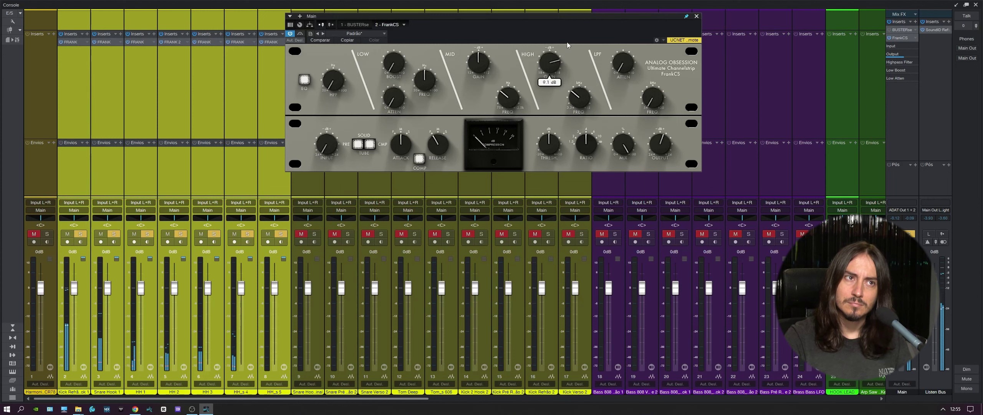
mouse_move(550, 61)
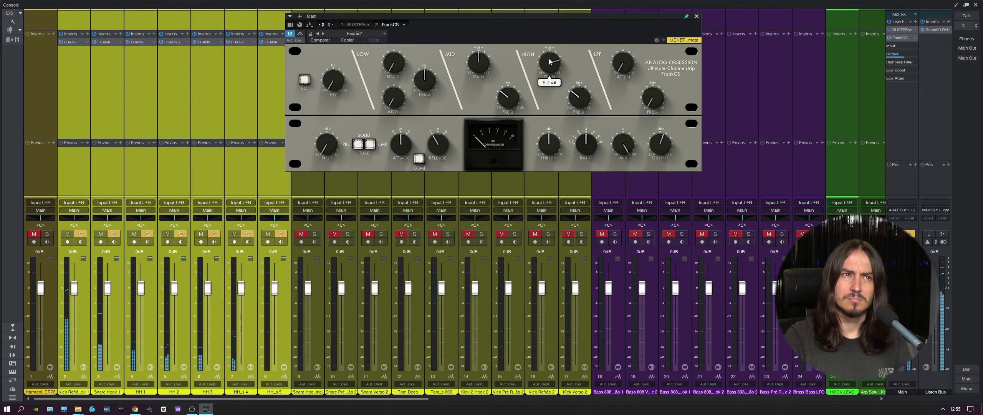
drag(549, 63, 587, 78)
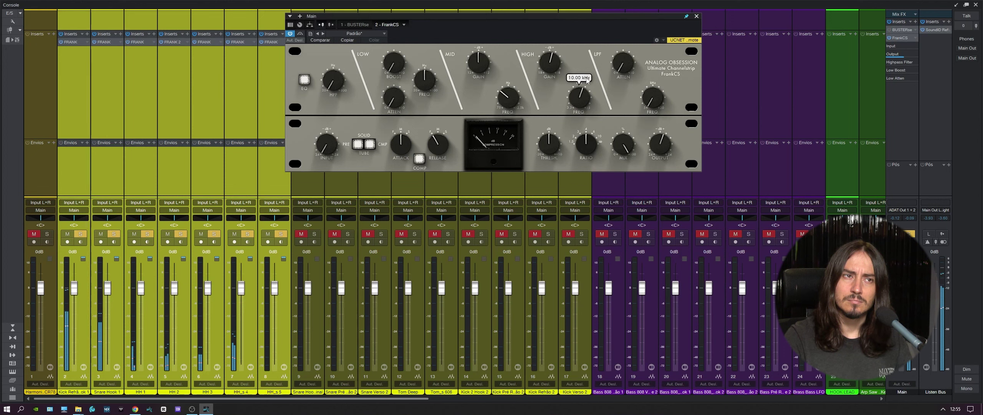
mouse_move(557, 66)
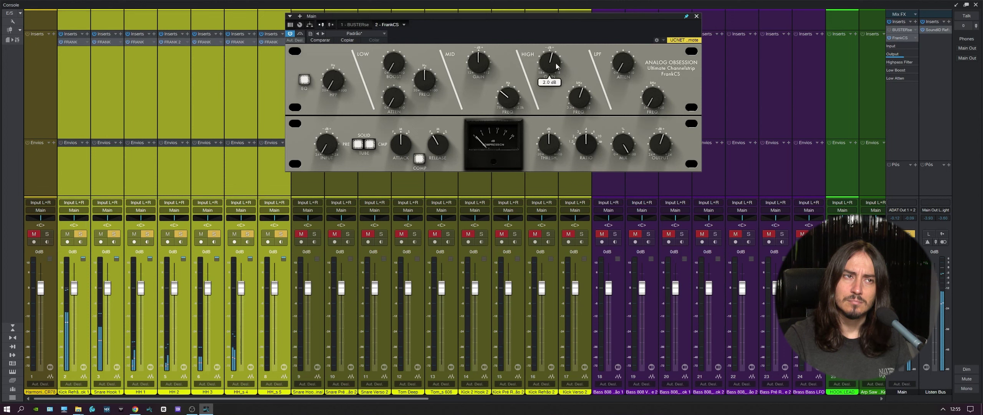
drag(557, 66, 559, 60)
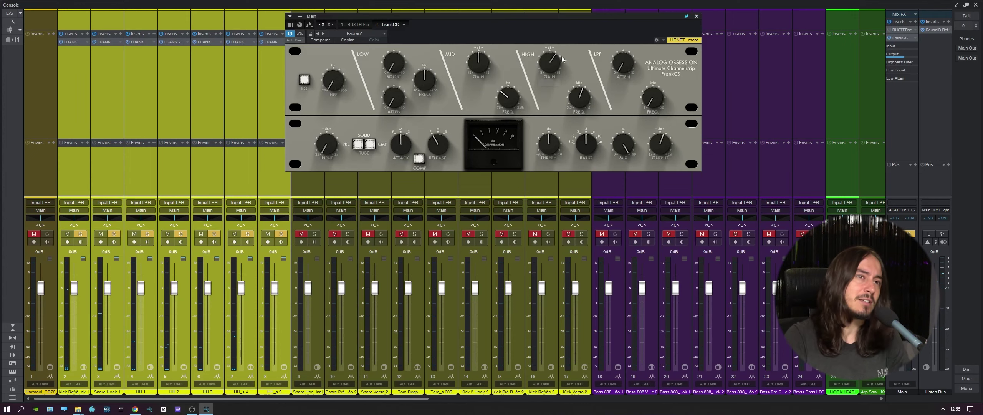
drag(558, 60, 551, 70)
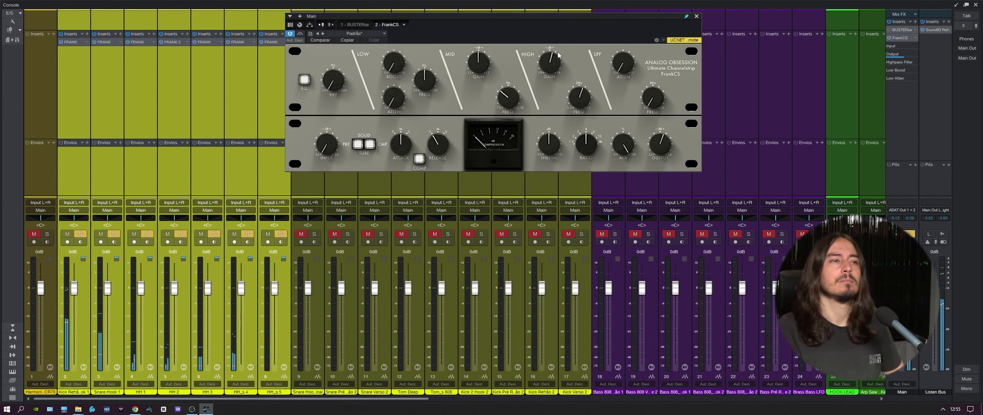
mouse_move(549, 59)
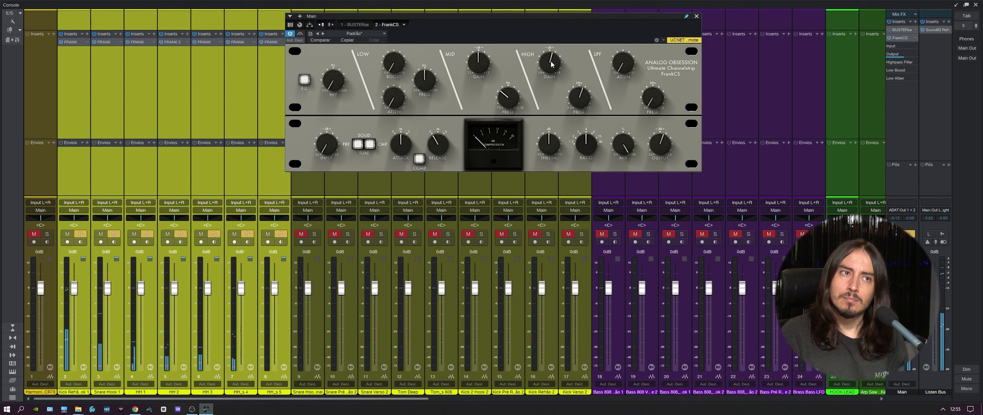
- Switch the EQ off and set the compressor stage to Solid, keeping the preamp stage on Tube and FrankCS active
click(304, 80)
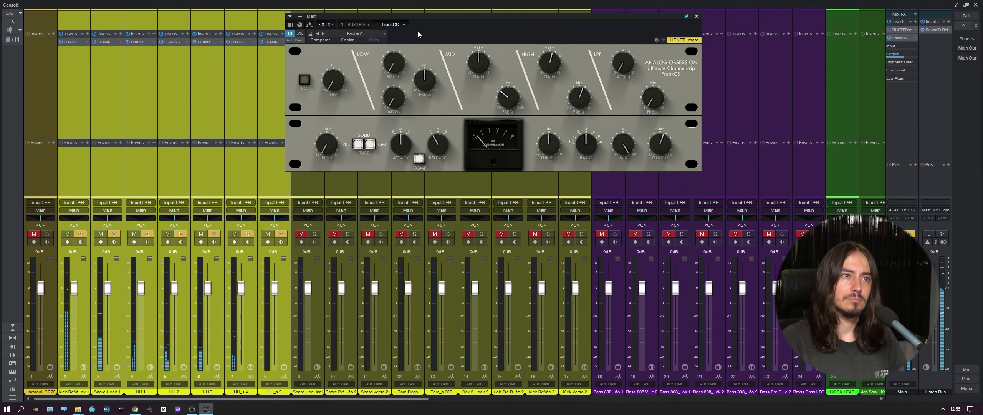
click(300, 35)
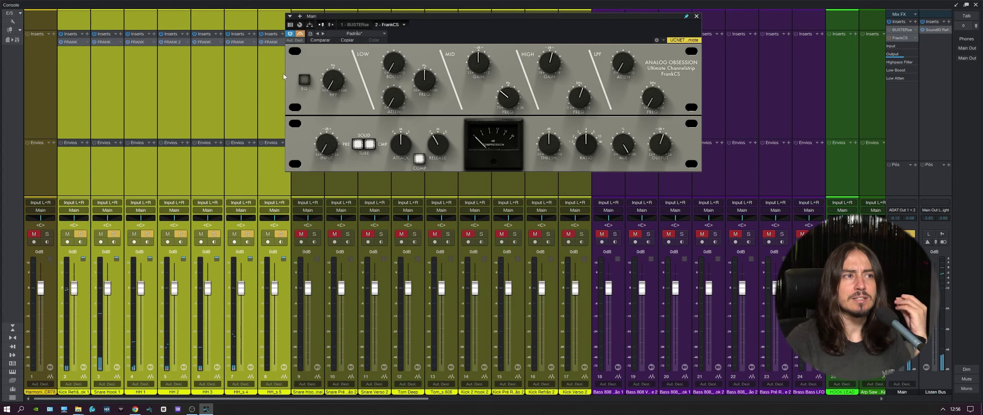
click(369, 144)
click(357, 144)
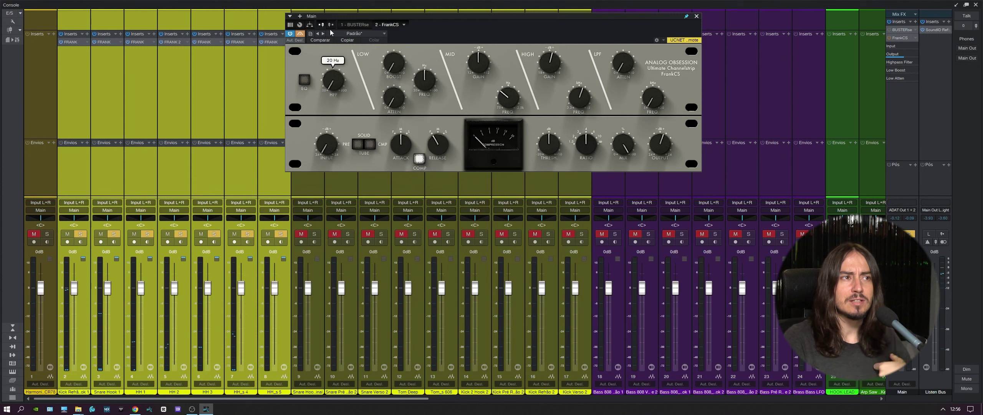
click(299, 34)
click(357, 144)
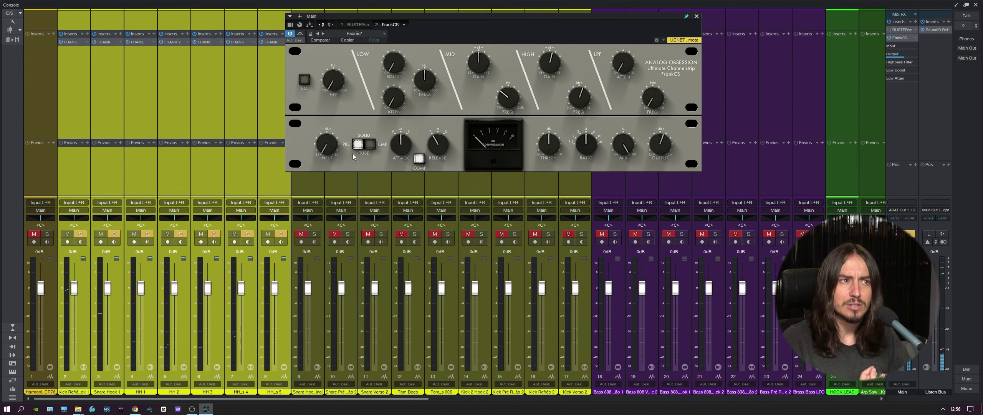
- Play the drums through the tube preamp and compare them with FrankCS bypassed
key(space)
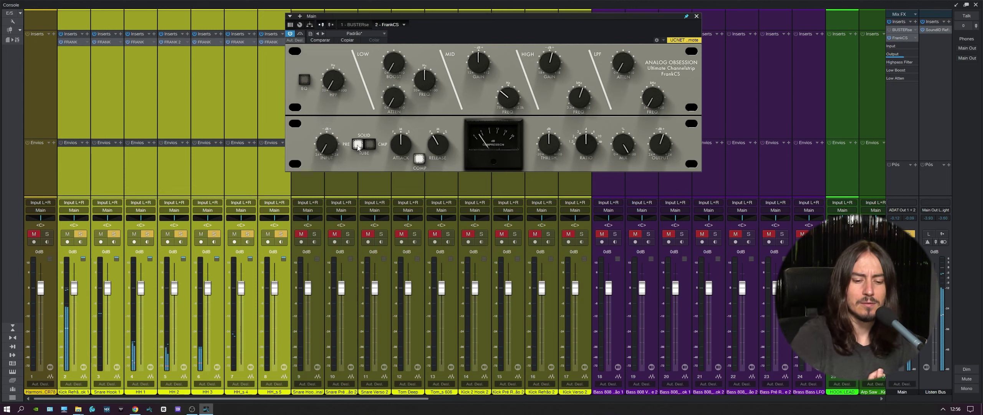
click(301, 34)
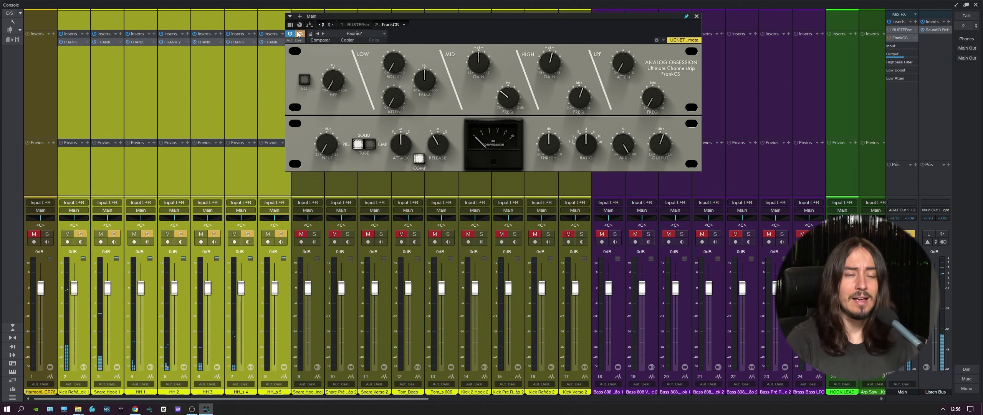
mouse_move(623, 144)
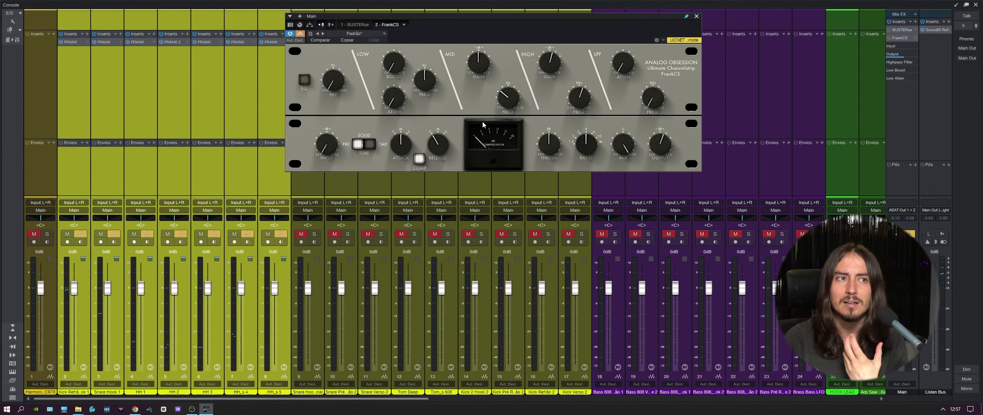
mouse_move(498, 109)
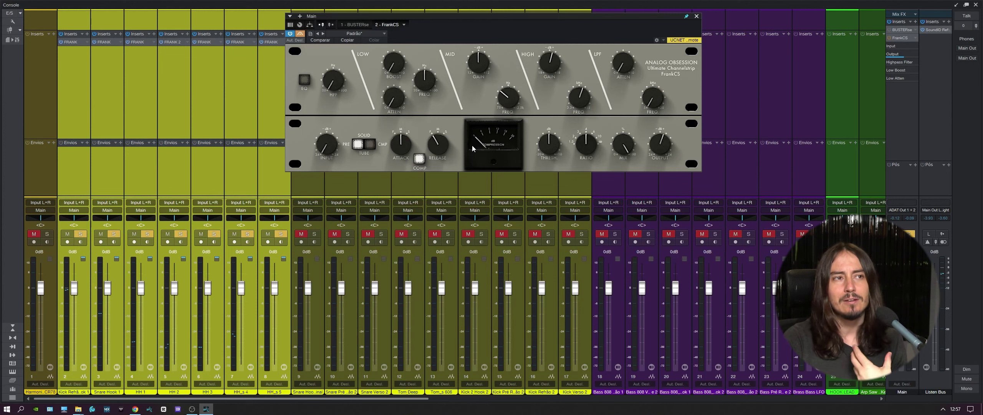
- Select the Main channel and temporarily enlarge the console's fader section to check its levels during playback
click(902, 146)
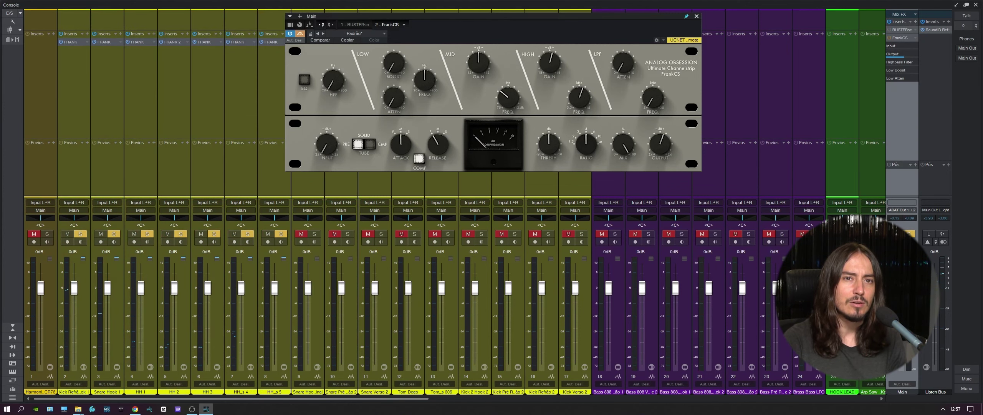
drag(878, 197, 875, 91)
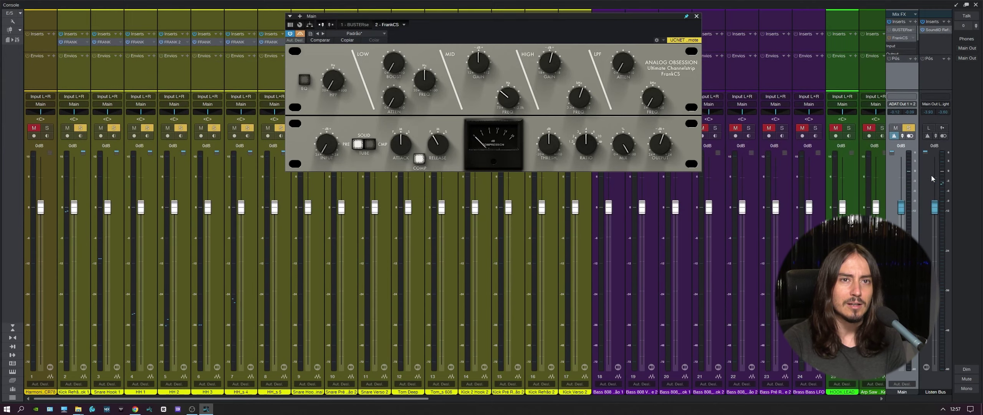
key(space)
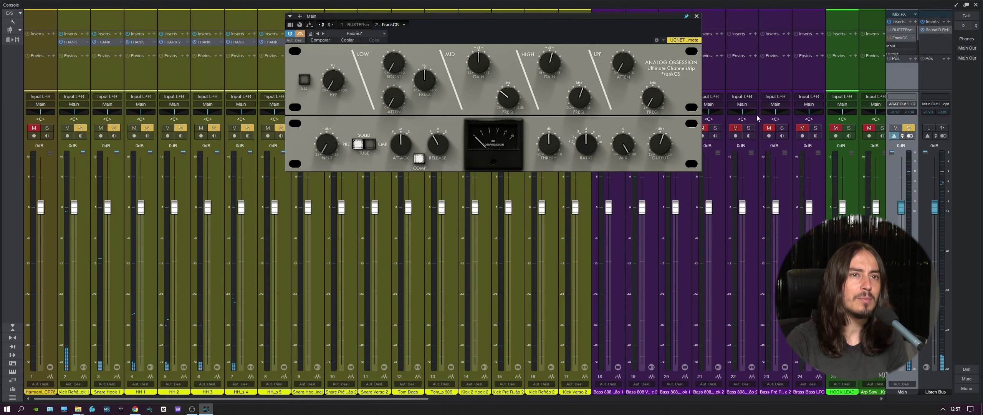
drag(775, 88, 775, 223)
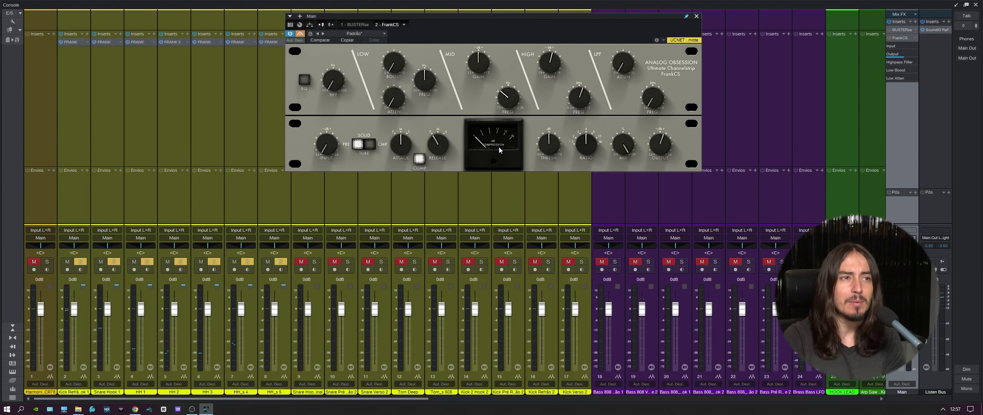
- Reactivate FrankCS on the Main channel and listen to the processed drums again
click(300, 33)
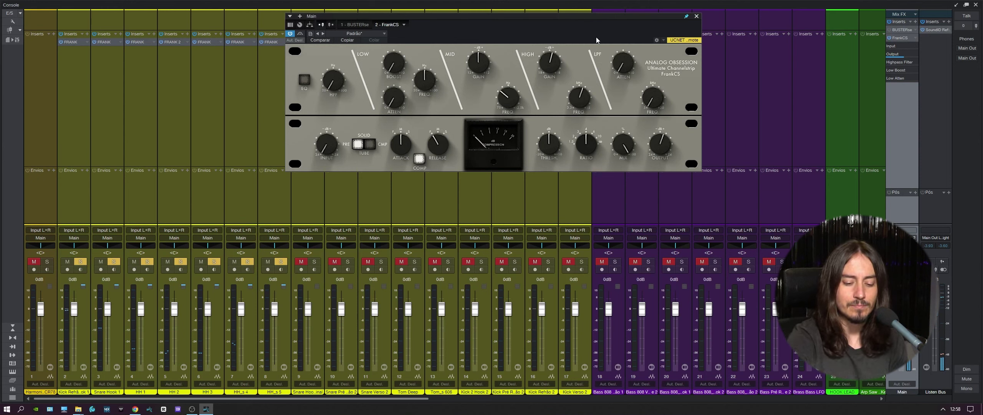
mouse_move(559, 57)
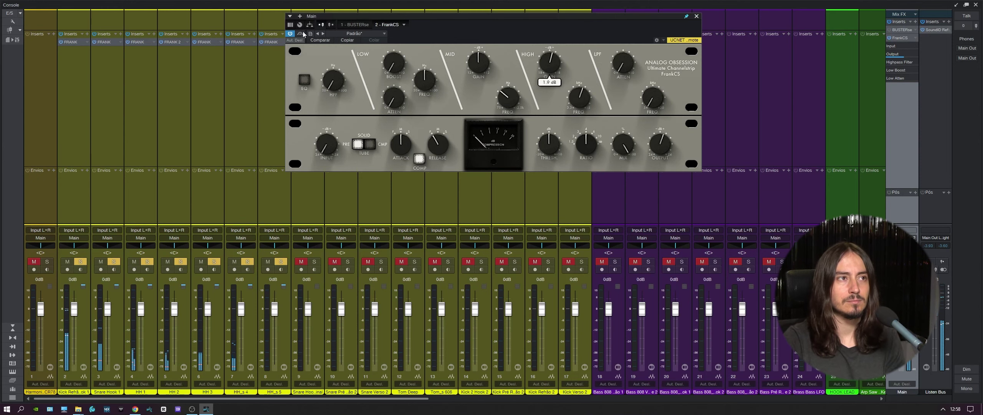